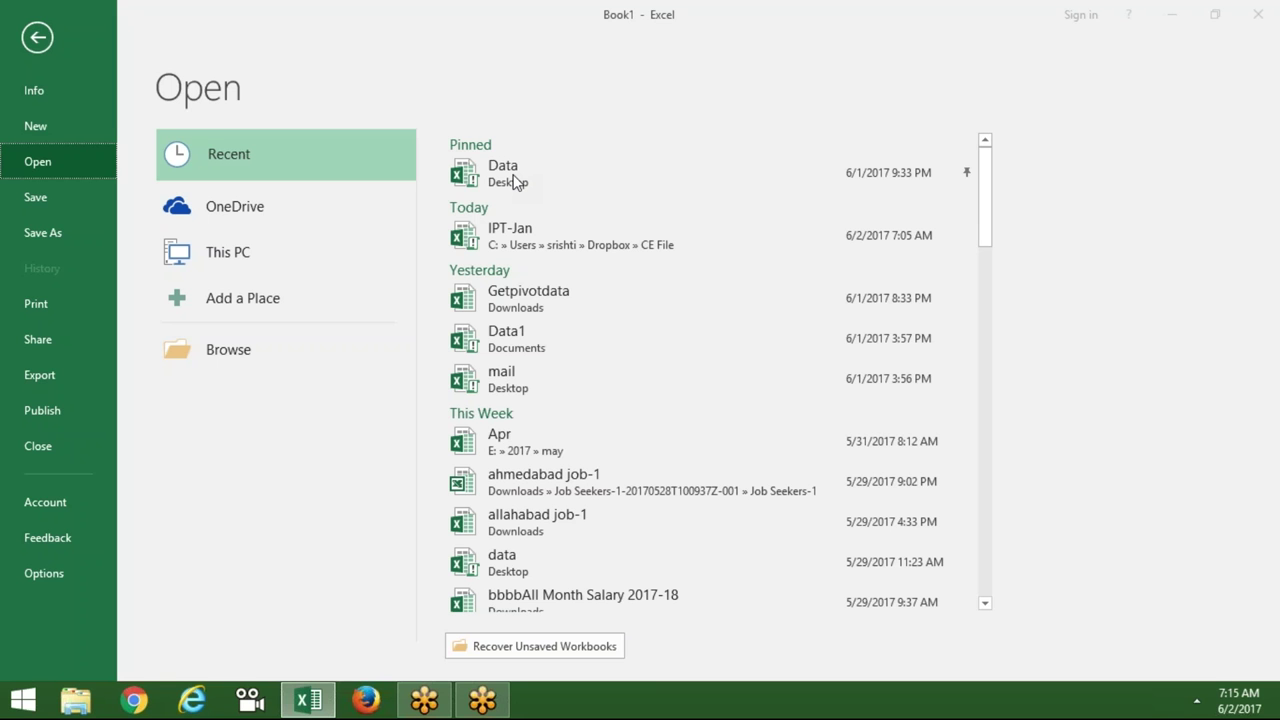
Open the pinned Data workbook from Recent and switch to Sheet1
click(514, 181)
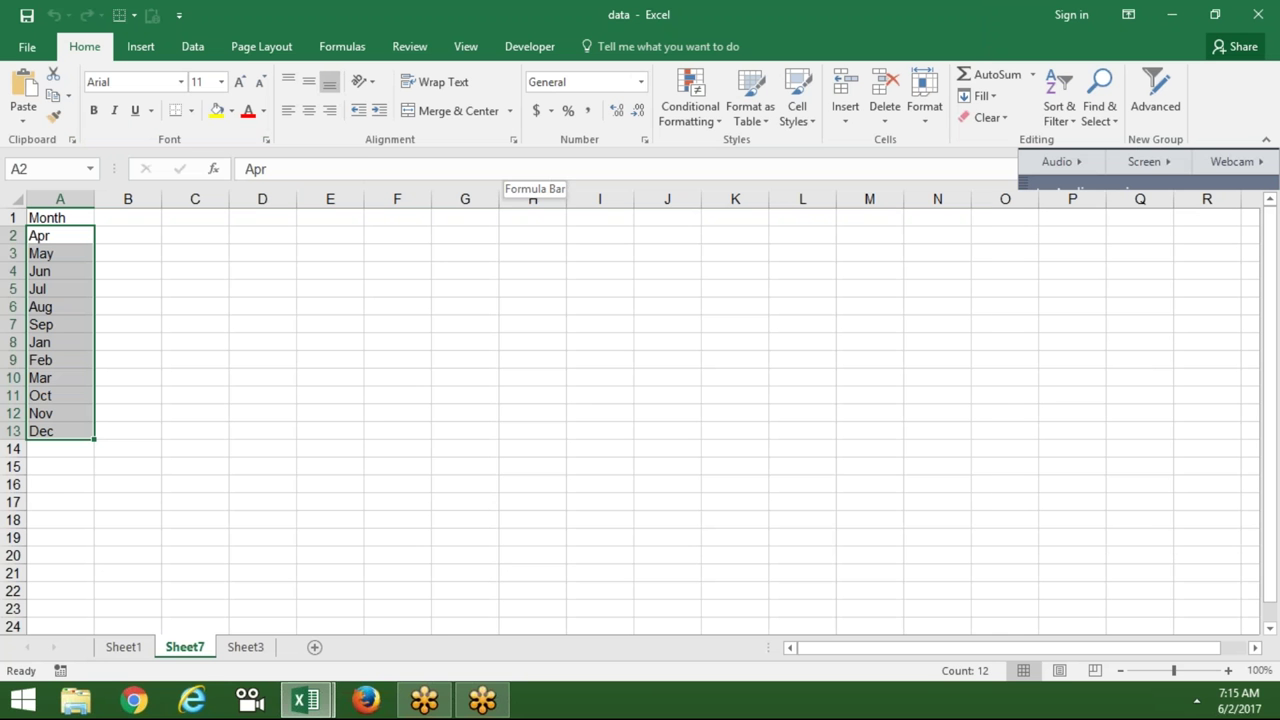
click(140, 652)
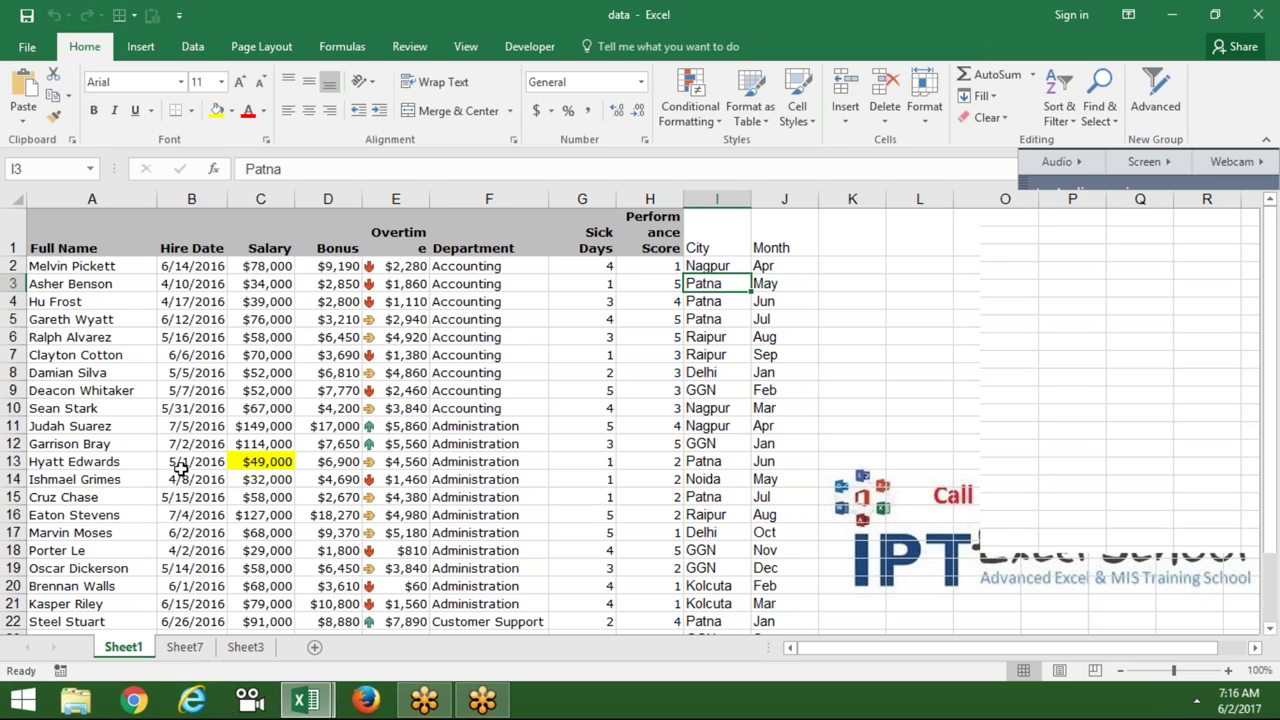
Select the Administration entry in cell F13
click(484, 463)
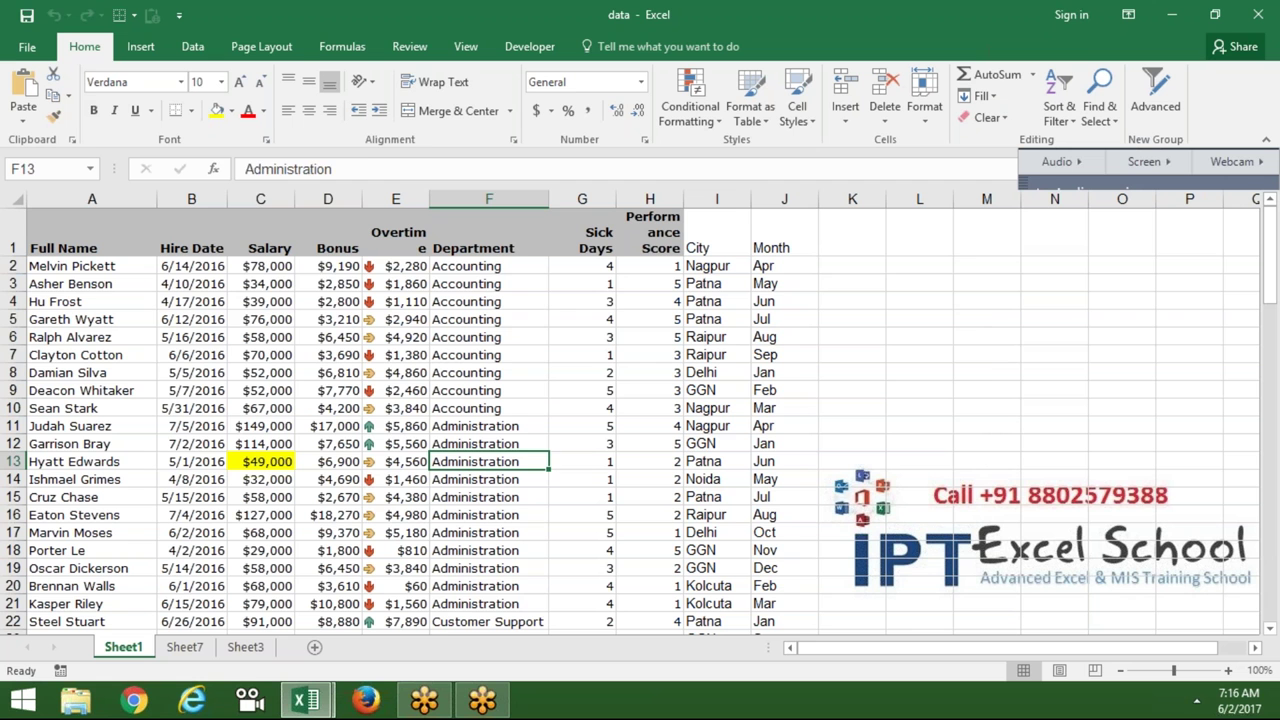
click(244, 210)
key(Left)
key(Left)
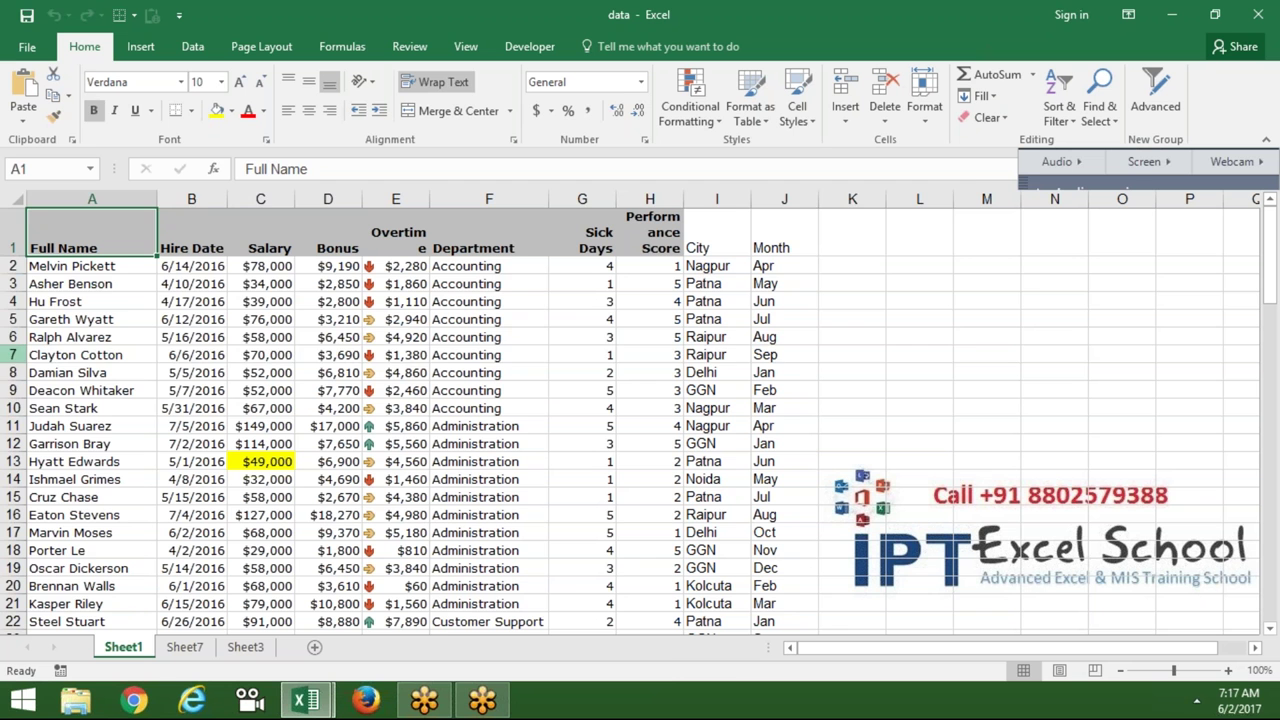
click(12, 354)
right_click(12, 354)
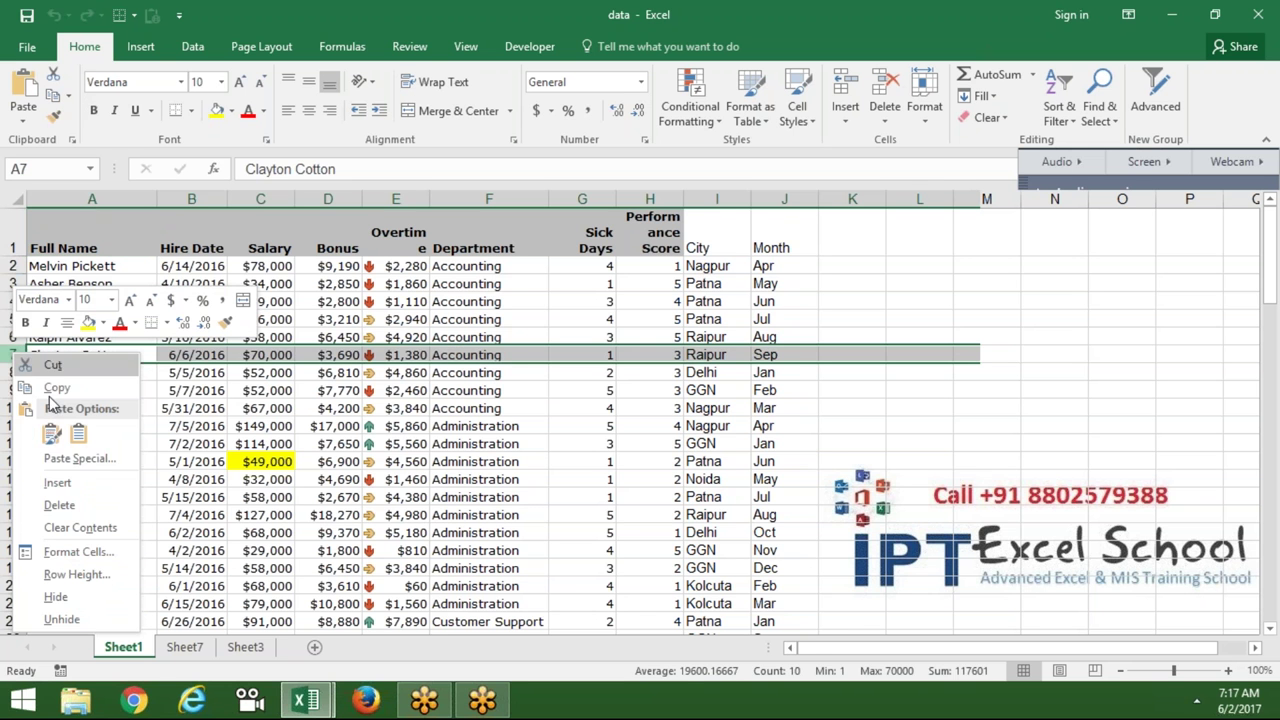
click(58, 483)
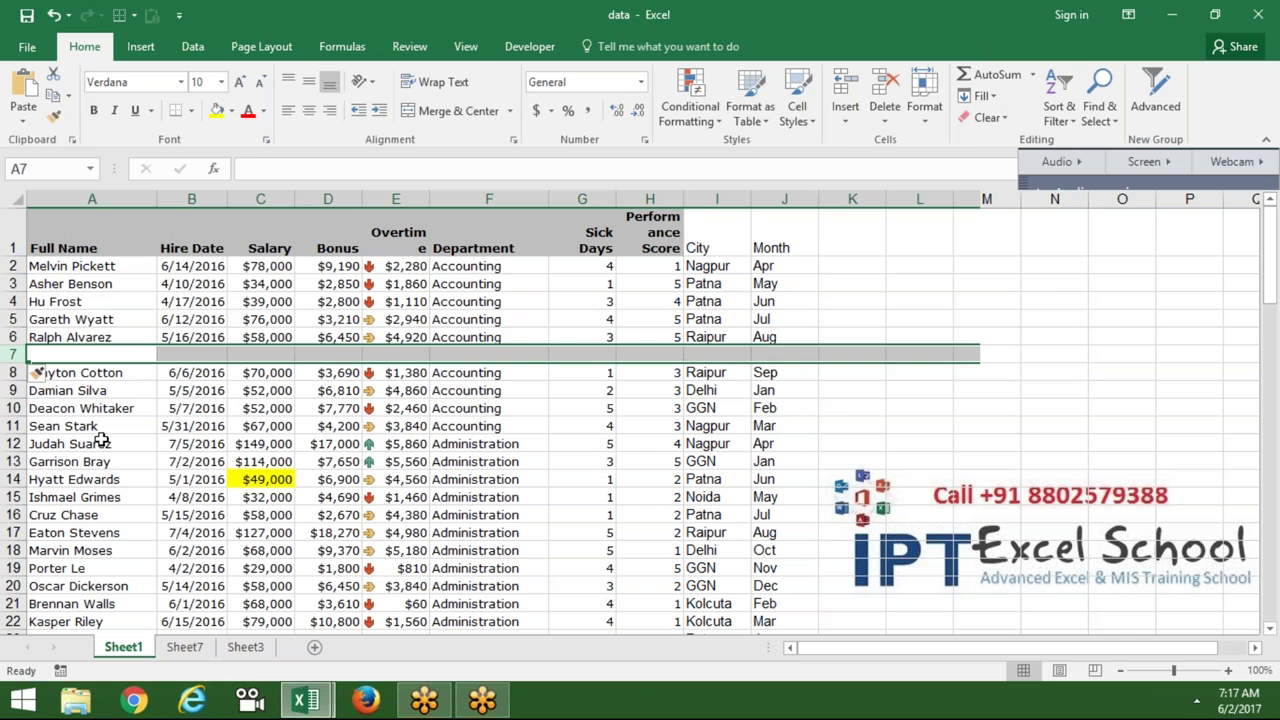
click(104, 316)
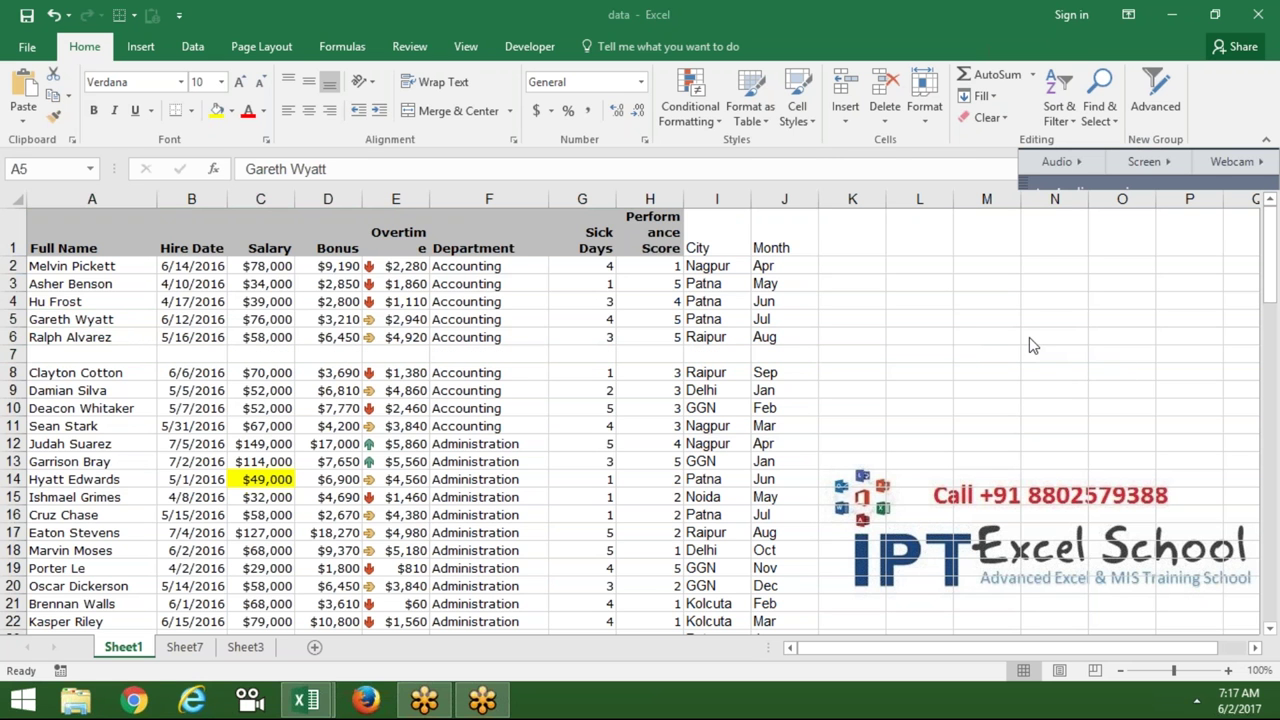
click(92, 245)
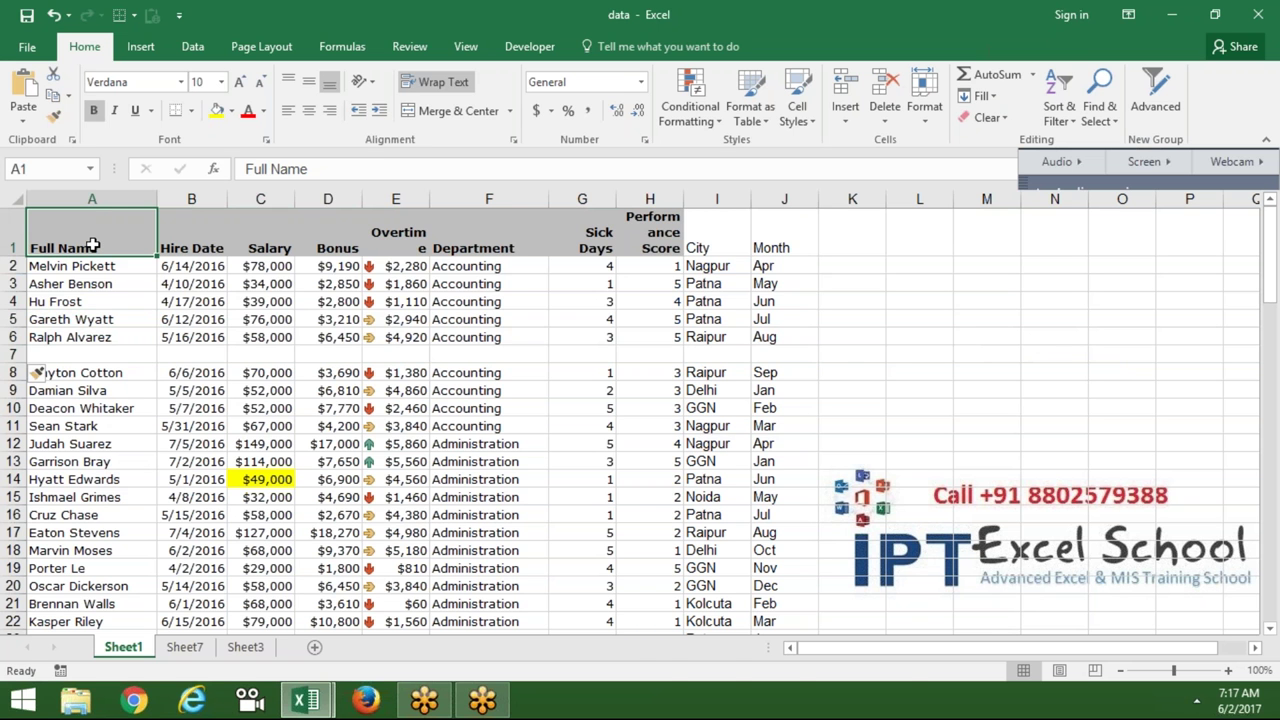
key(ctrl+a)
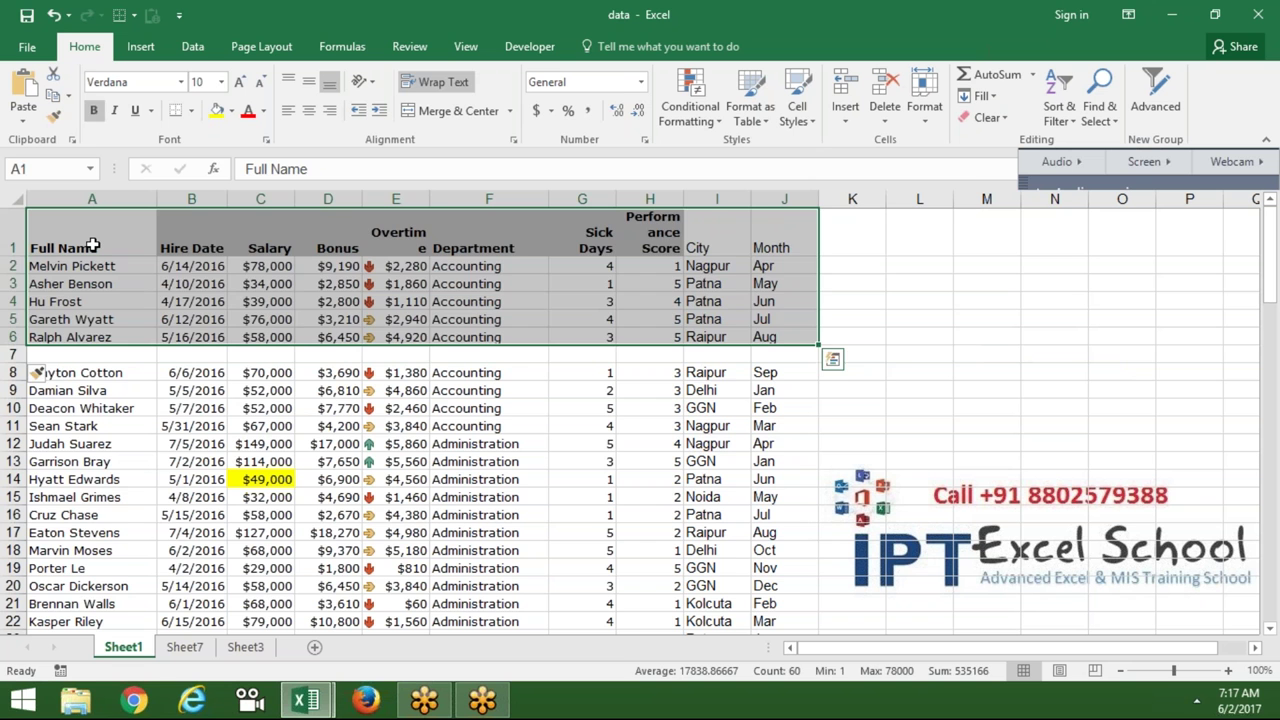
key(ctrl+z)
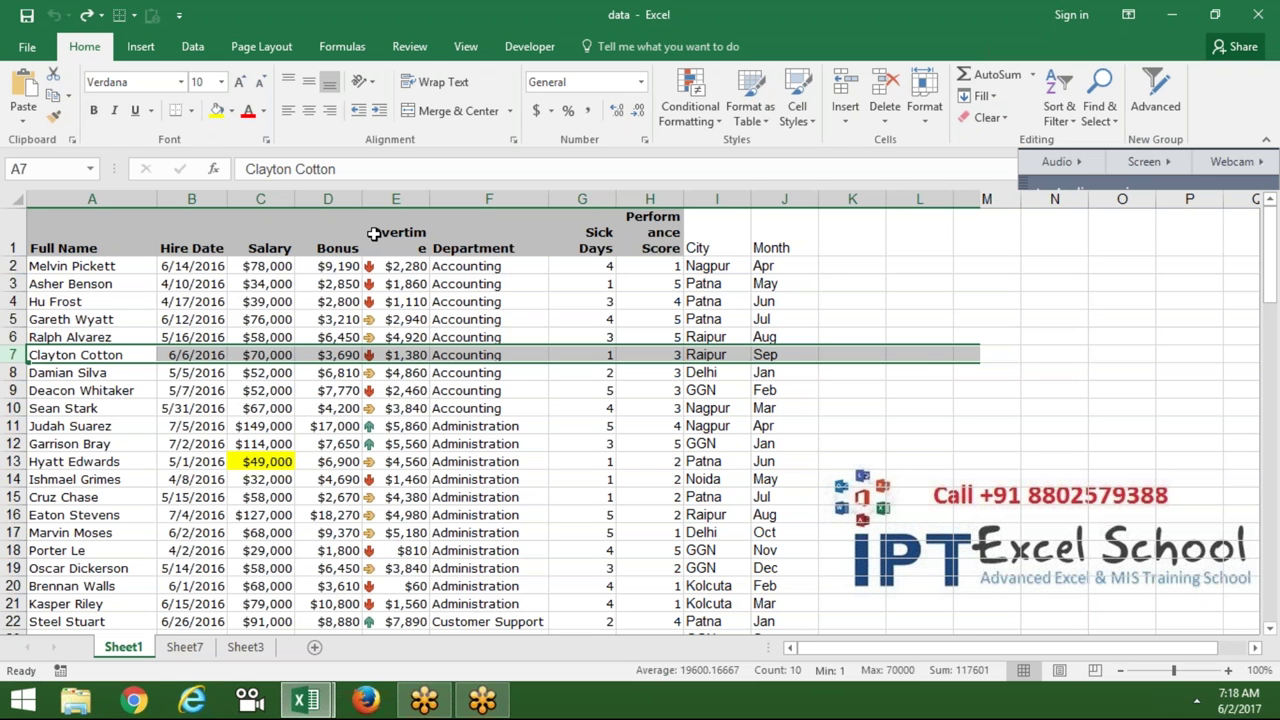
From the City header I1, sort the table A to Z, then re-sort it Z to A
click(706, 248)
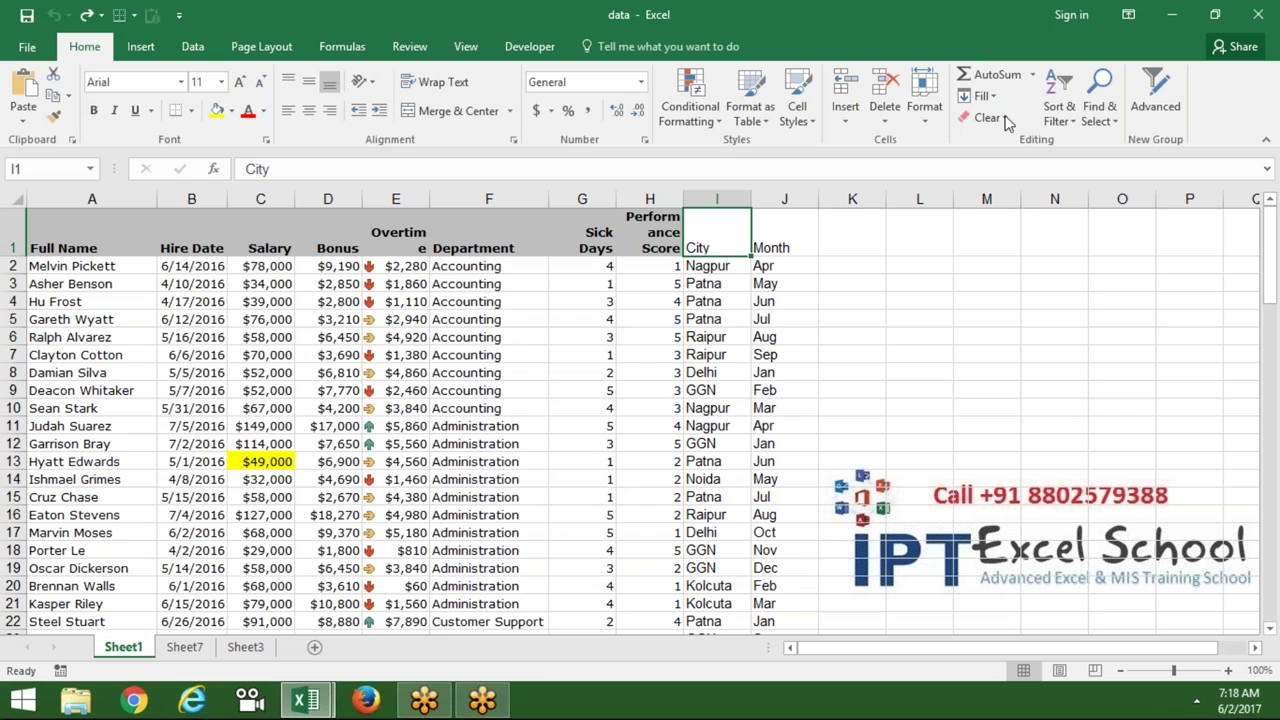
click(1059, 118)
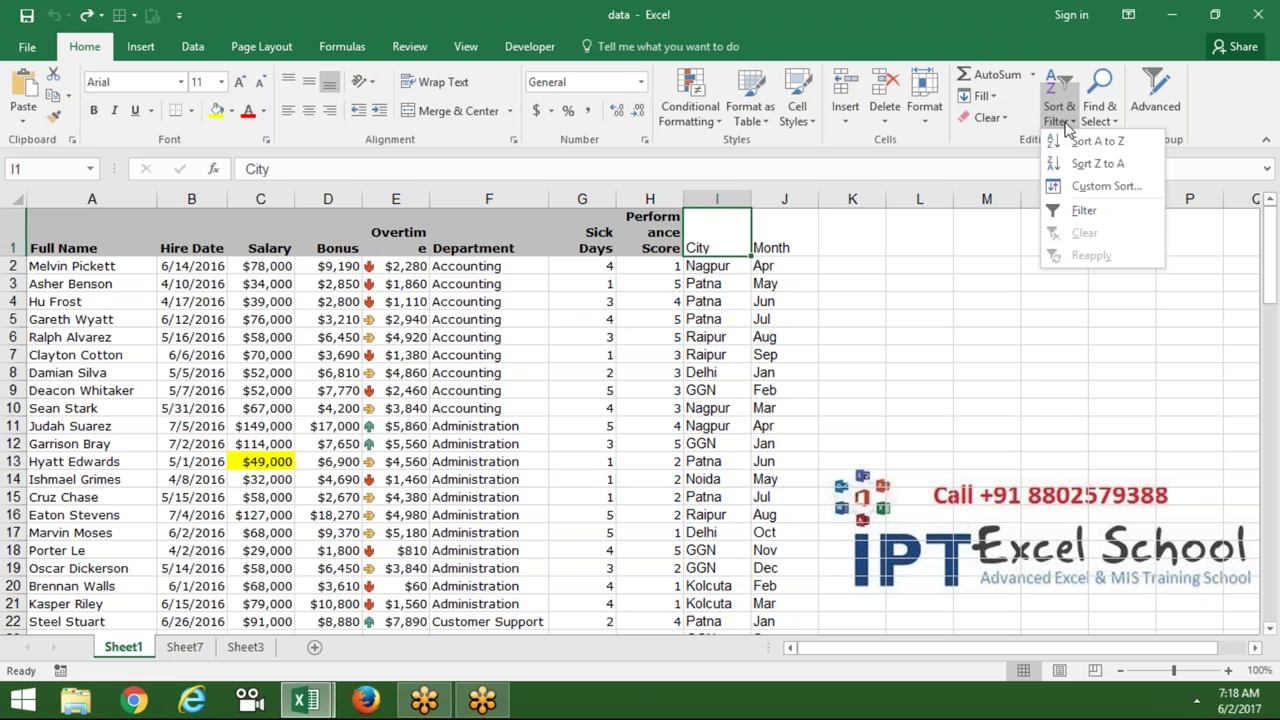
click(1078, 142)
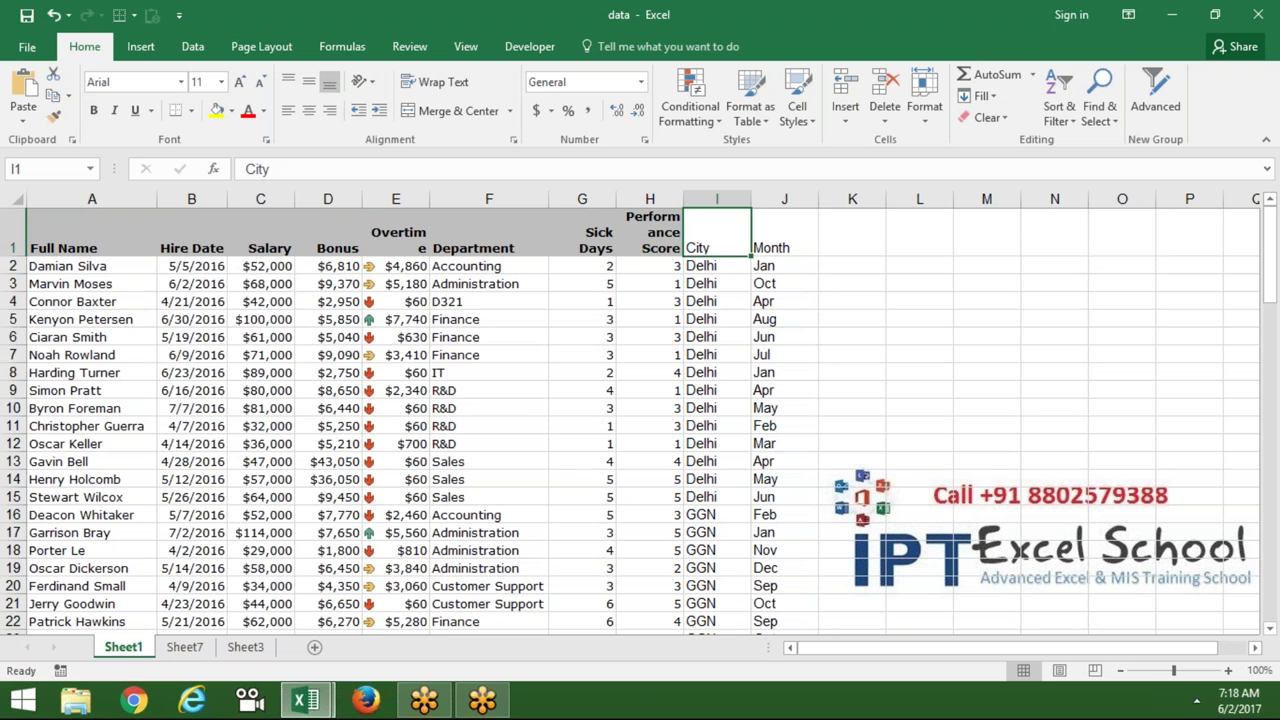
click(1050, 125)
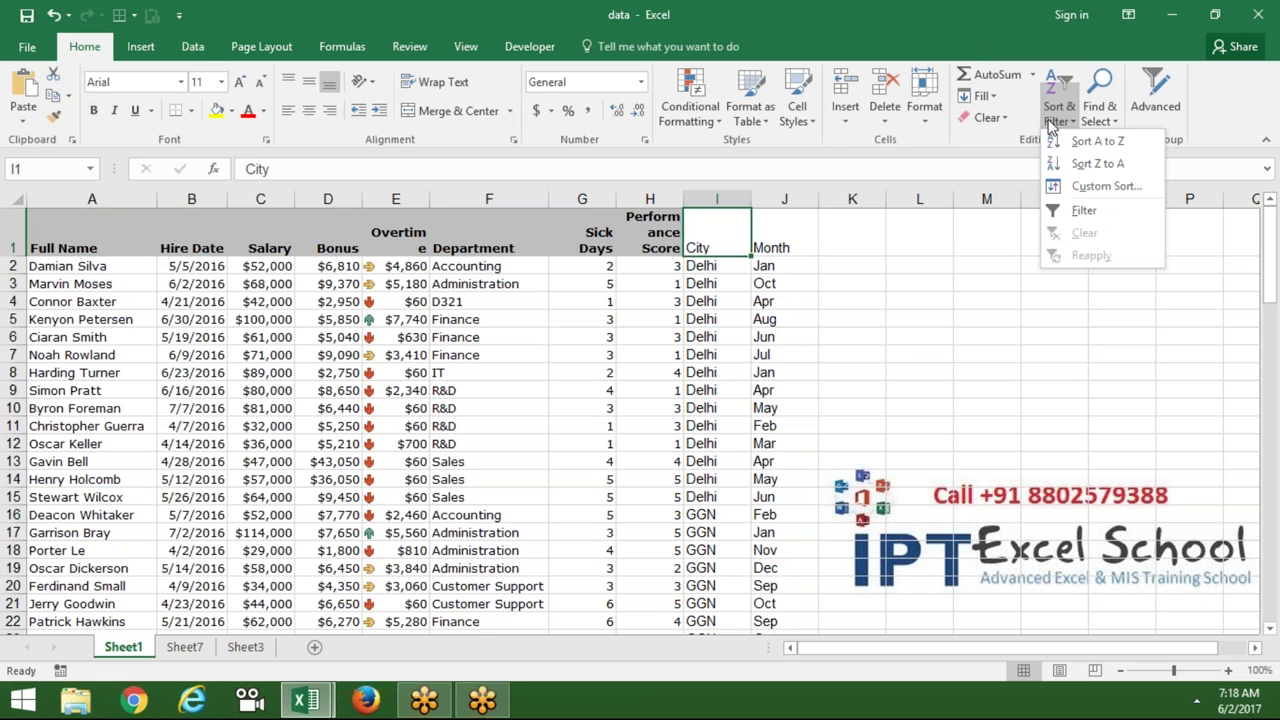
click(1099, 164)
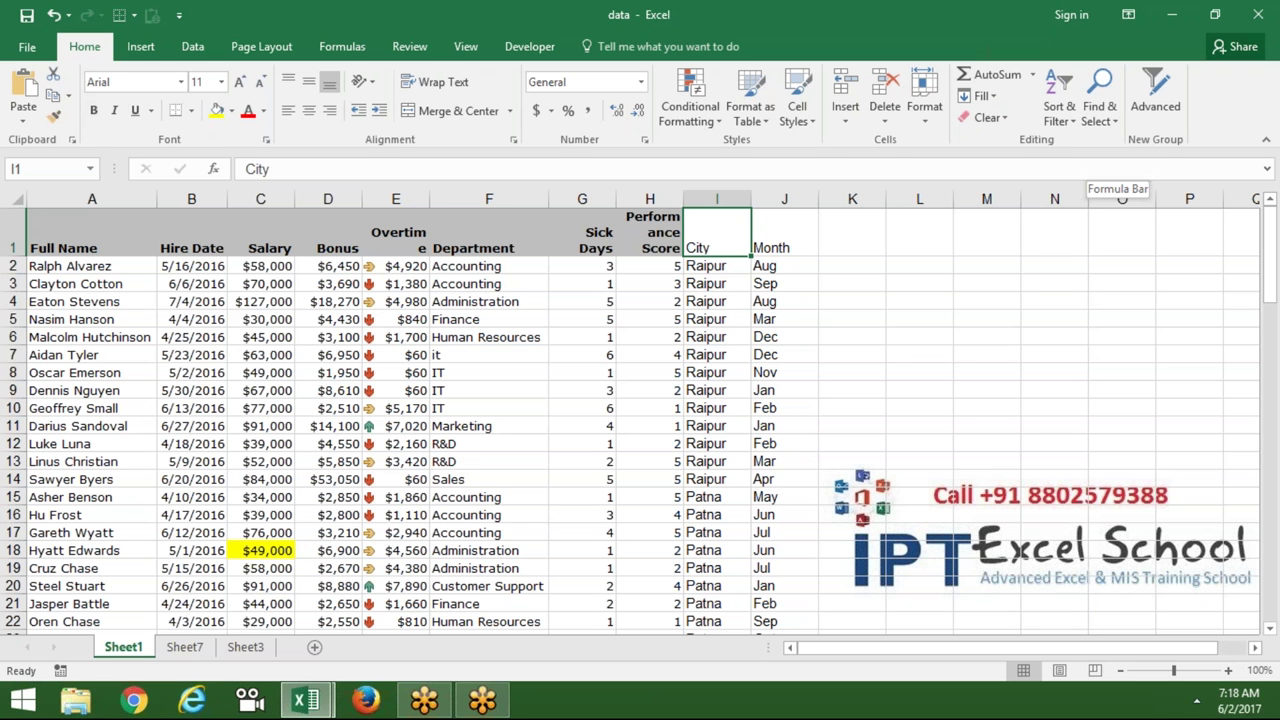
Dismiss the sort choices without sorting, then select Department header F1 and Raipur cell I5
click(1064, 122)
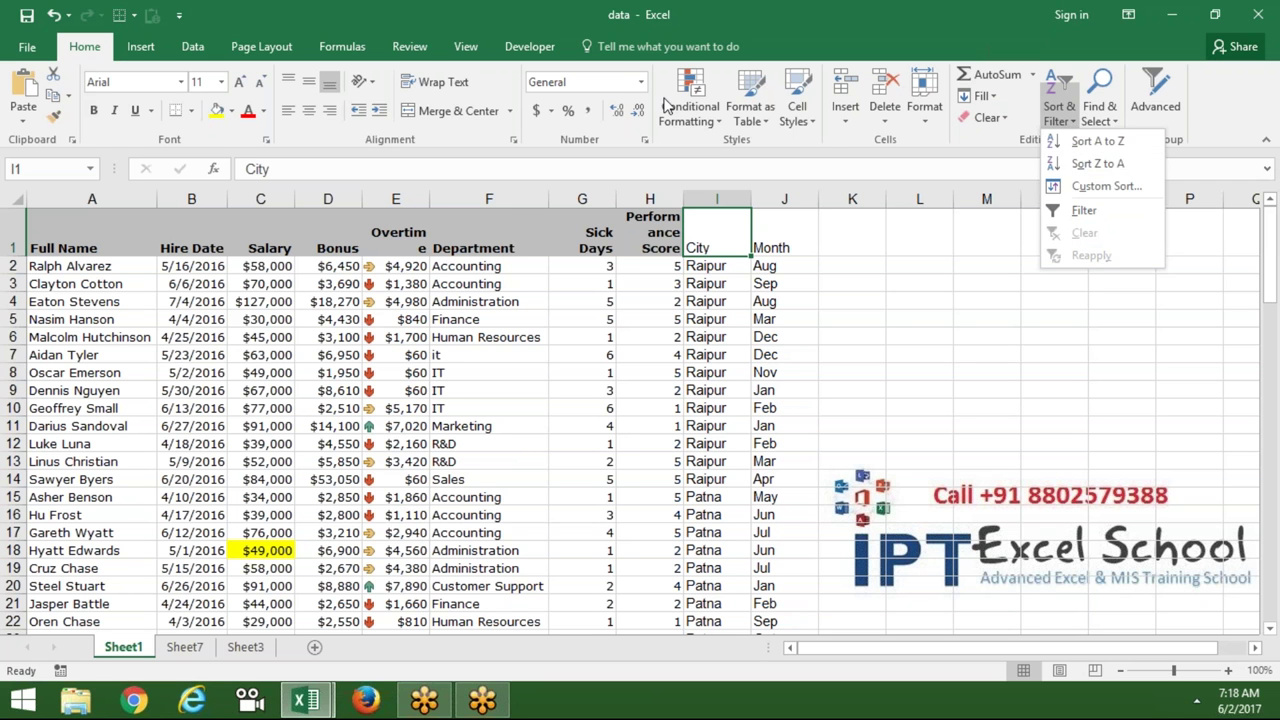
click(497, 227)
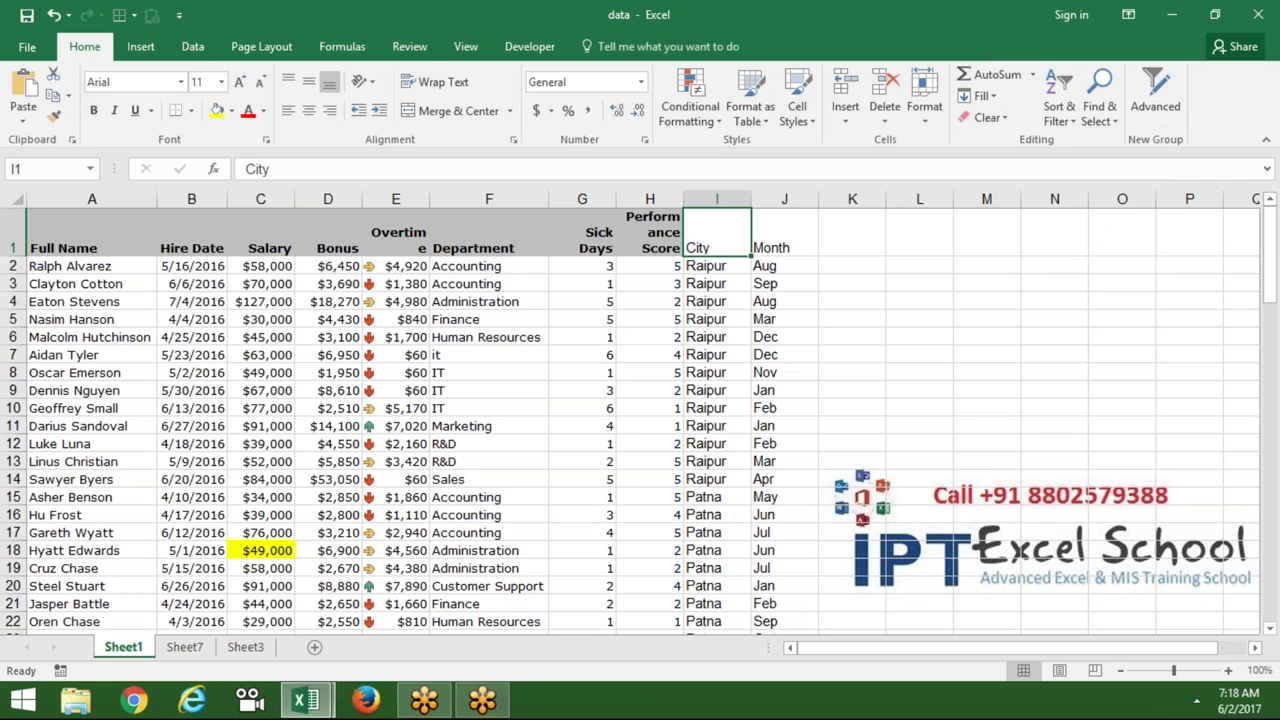
click(506, 221)
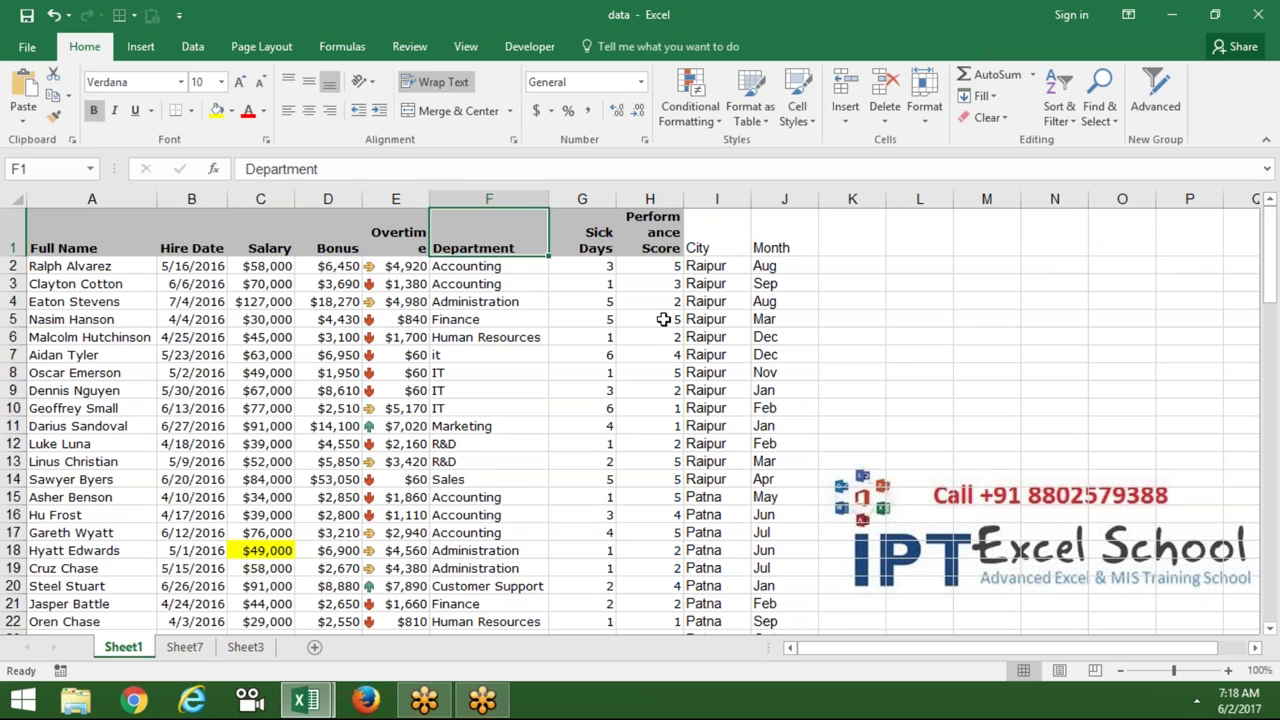
click(705, 317)
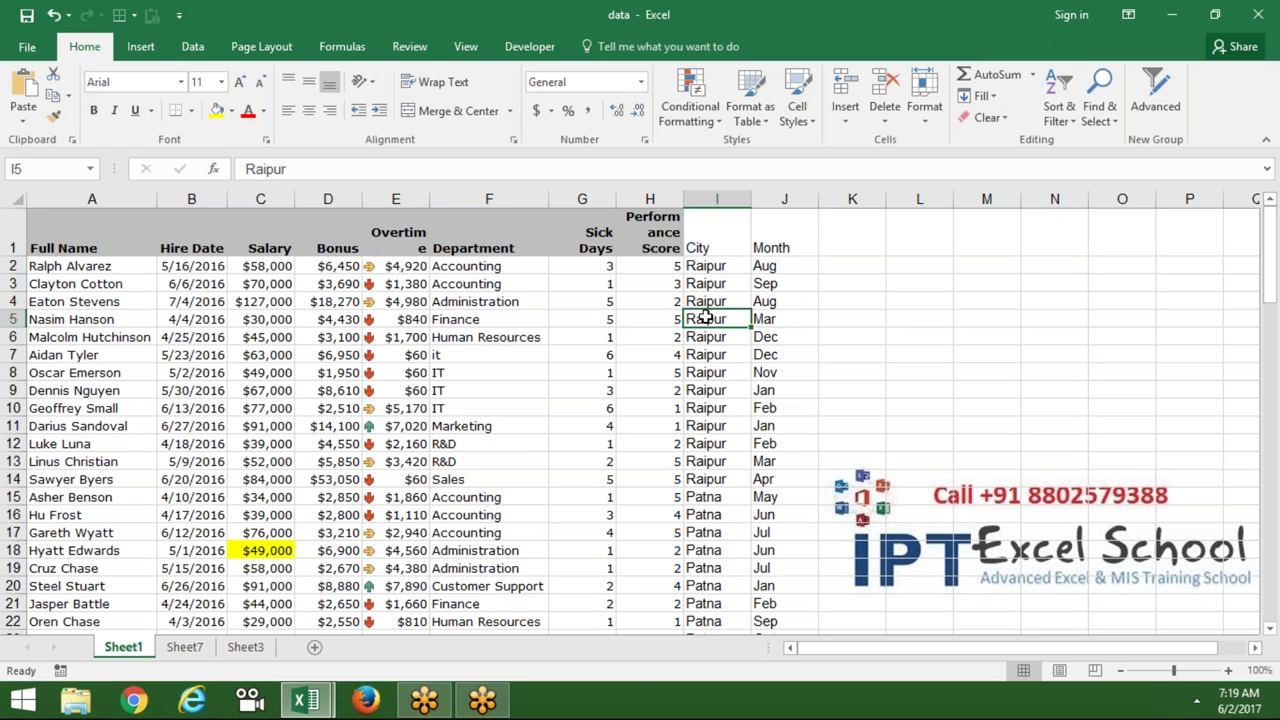
Start editing the Overtime header in E1, cancel the edit, and reopen Sort & Filter
double_click(403, 210)
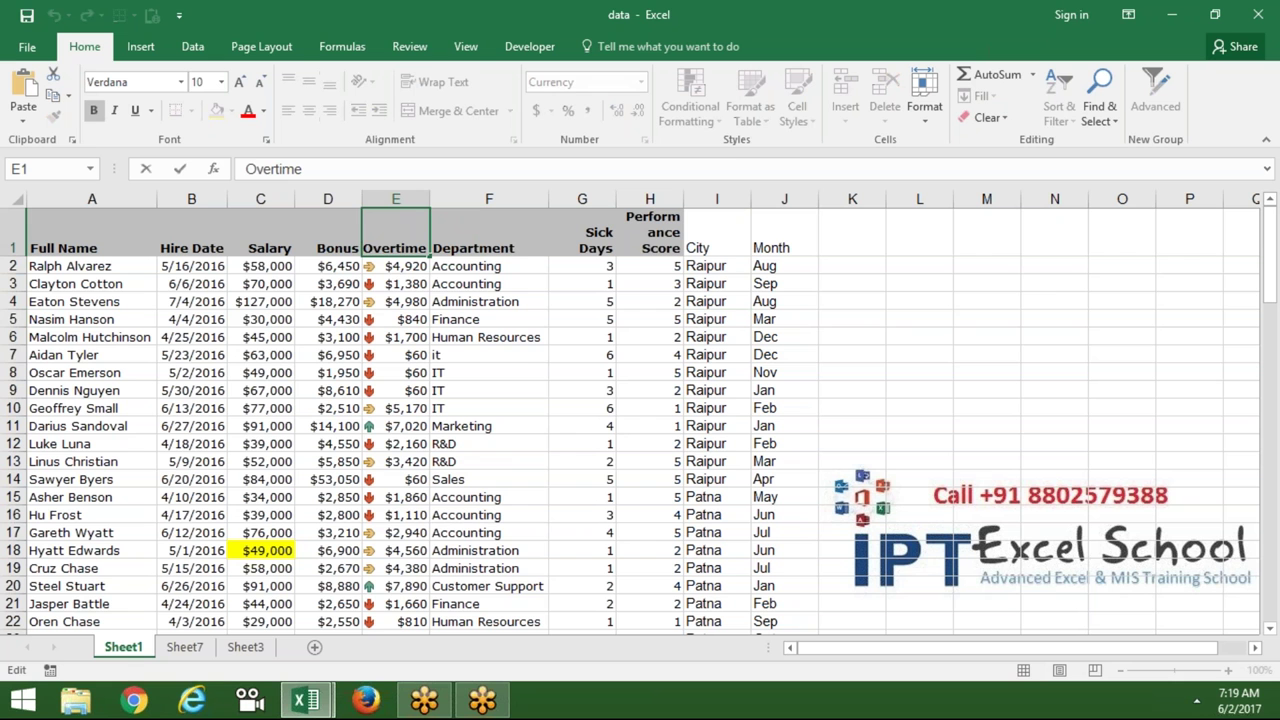
key(Escape)
key(alt+h)
key(w)
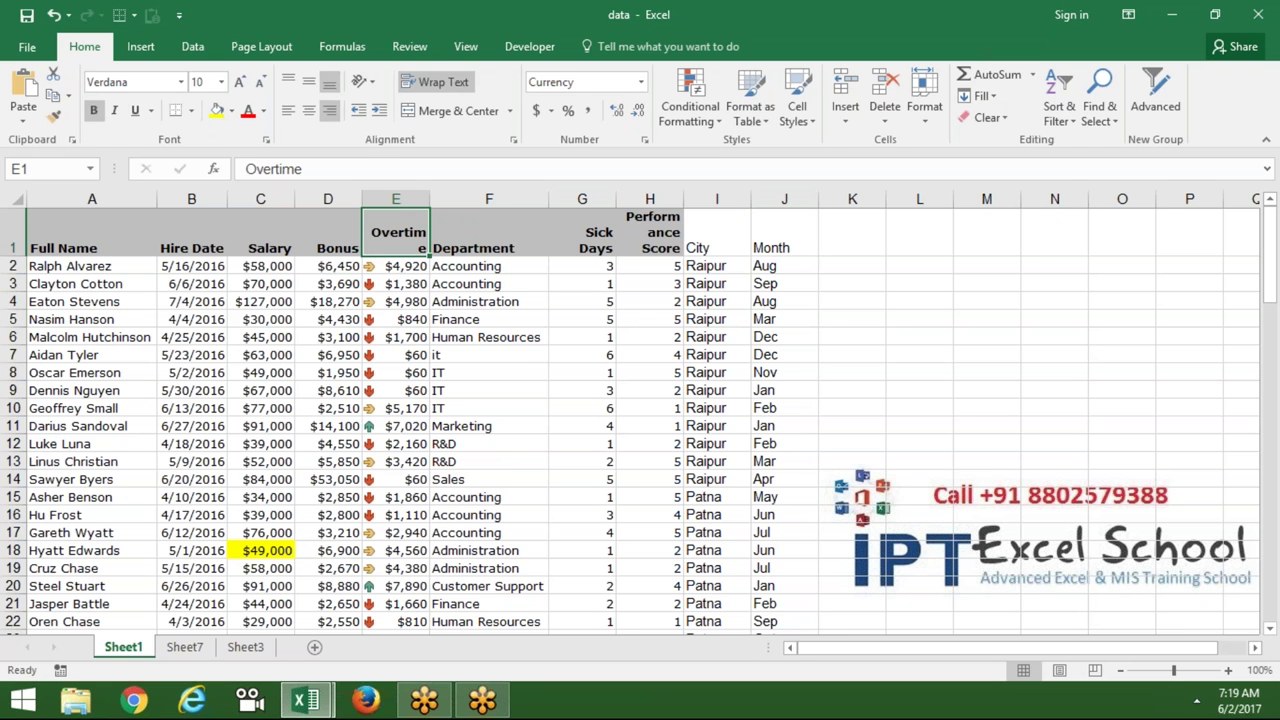
click(1060, 112)
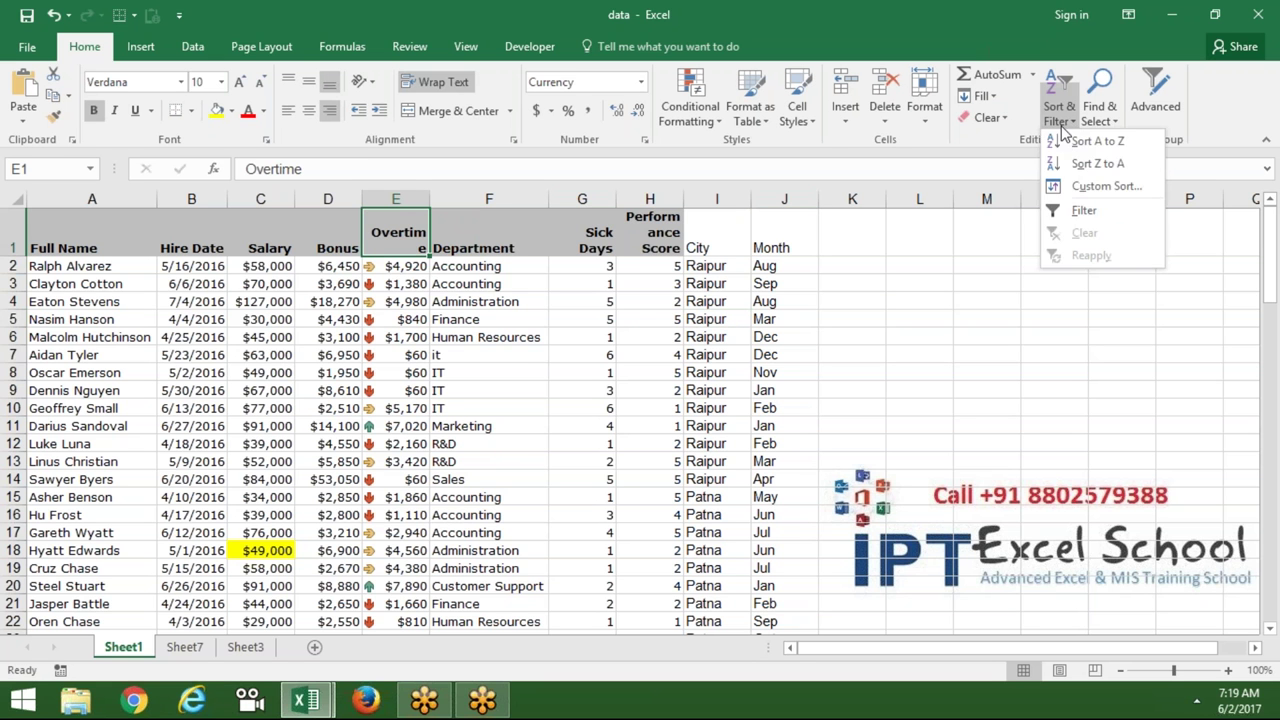
Apply a two-level Custom Sort, Department Z to A then City A to Z, and select column F
click(1100, 187)
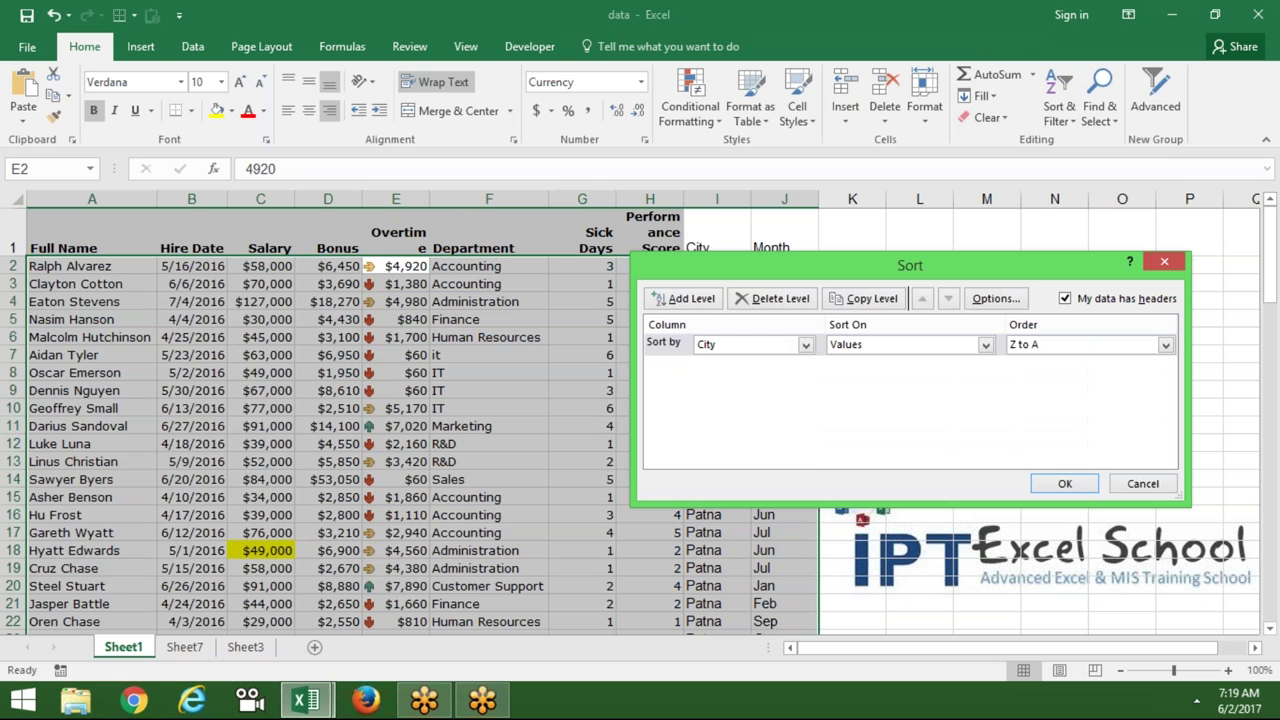
click(777, 352)
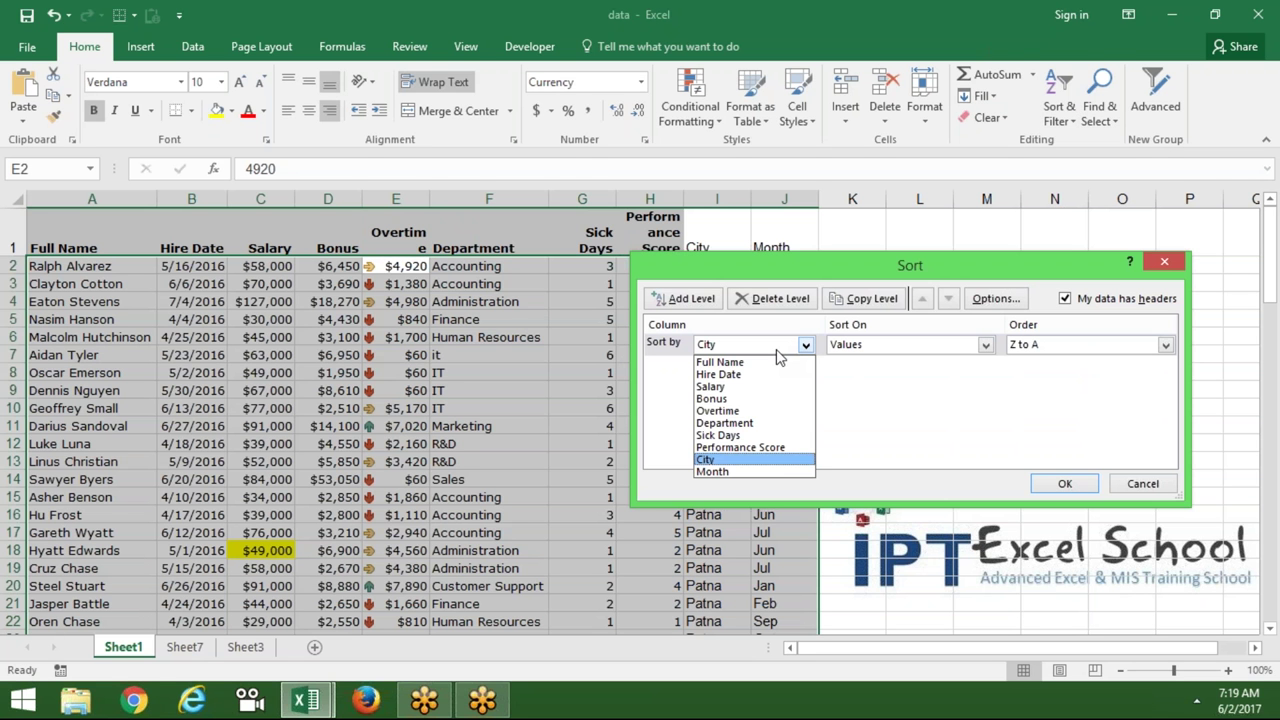
click(782, 432)
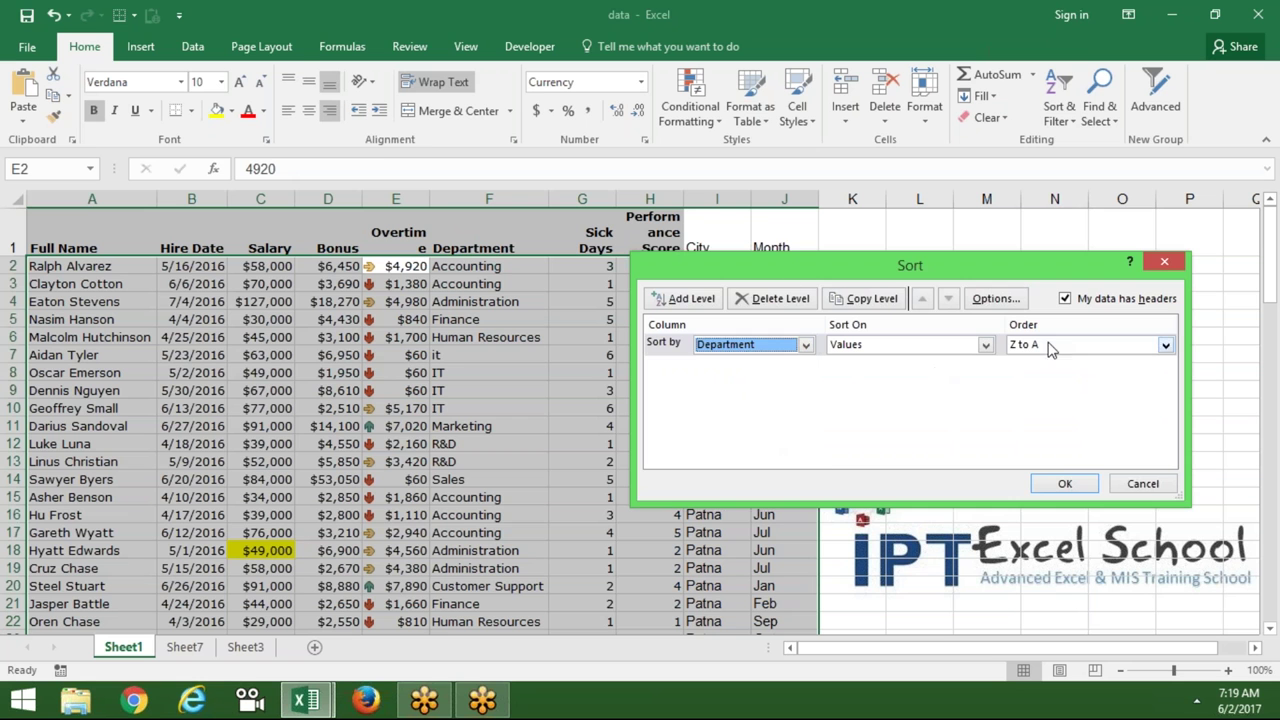
click(700, 300)
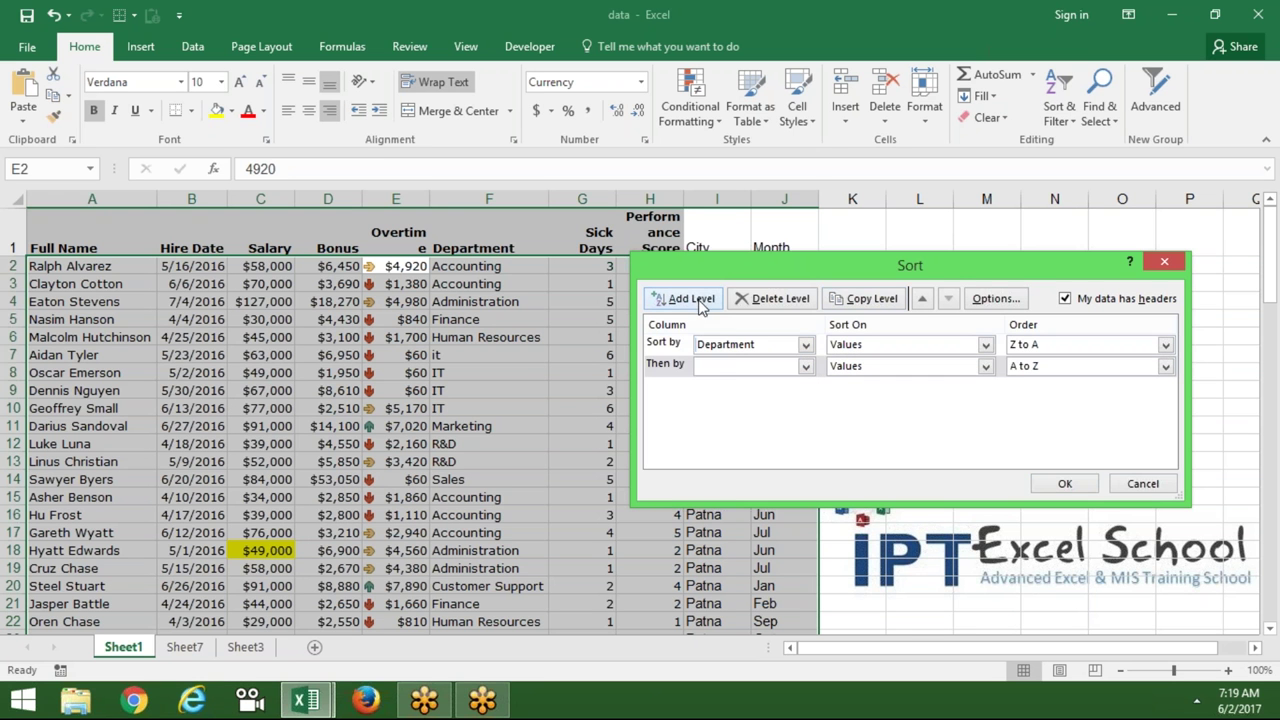
click(738, 366)
click(730, 480)
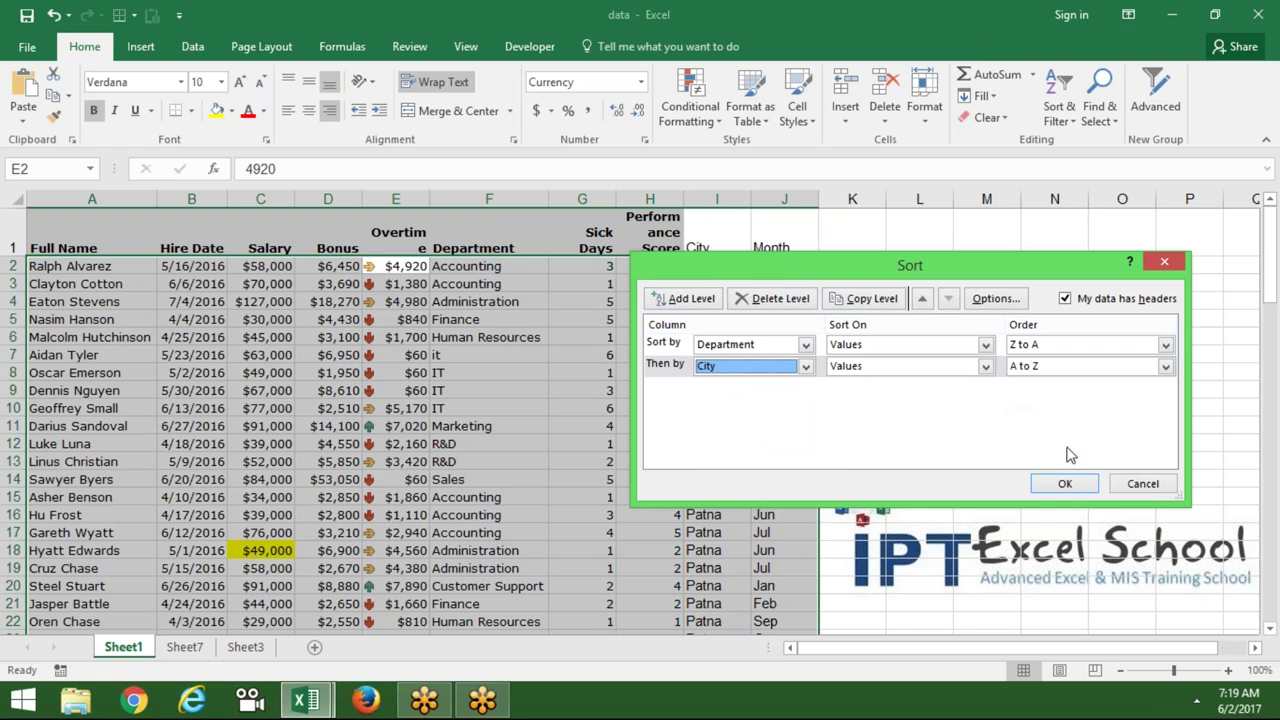
click(1065, 485)
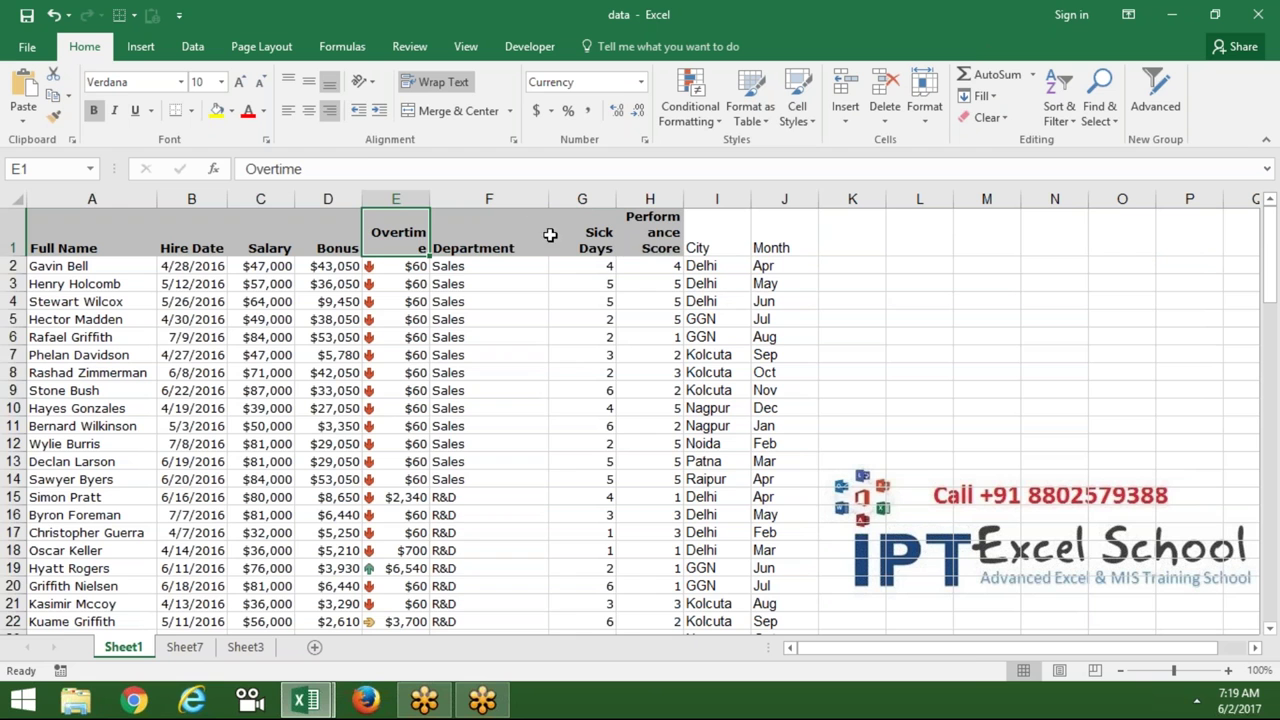
click(538, 199)
Select the Month header J1 and sort the employee table A to Z by Month
click(738, 199)
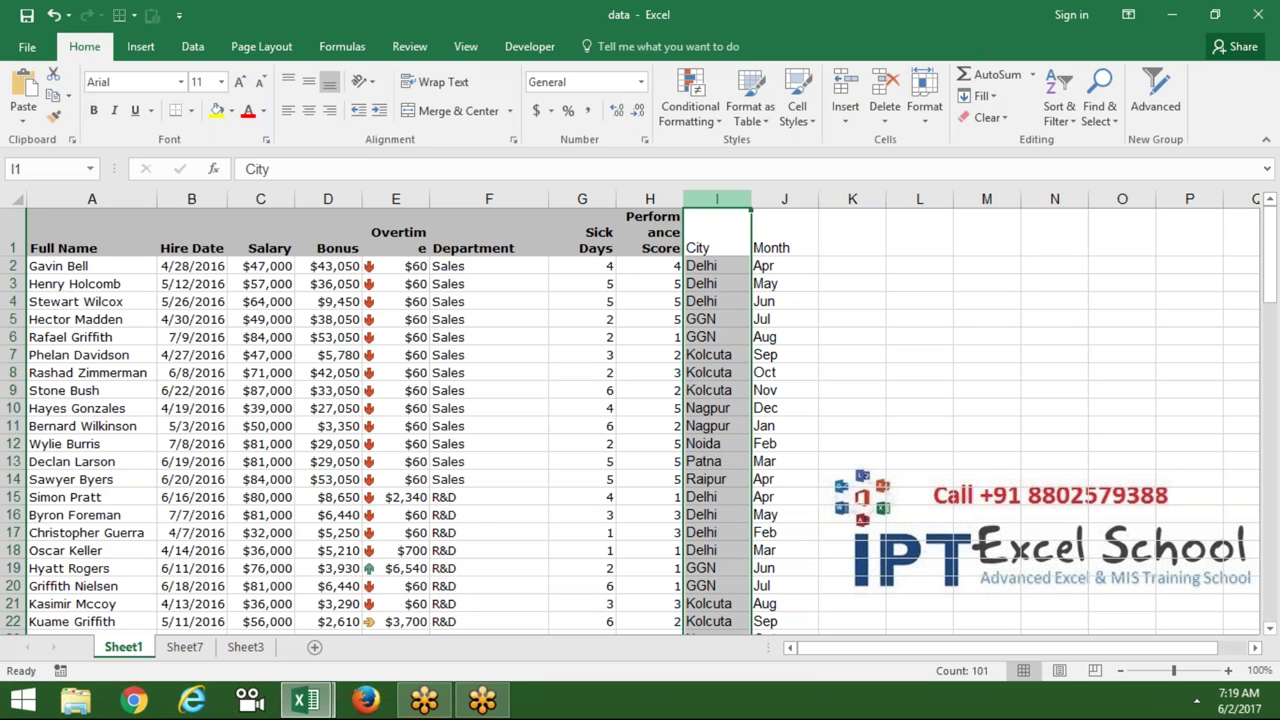
click(738, 265)
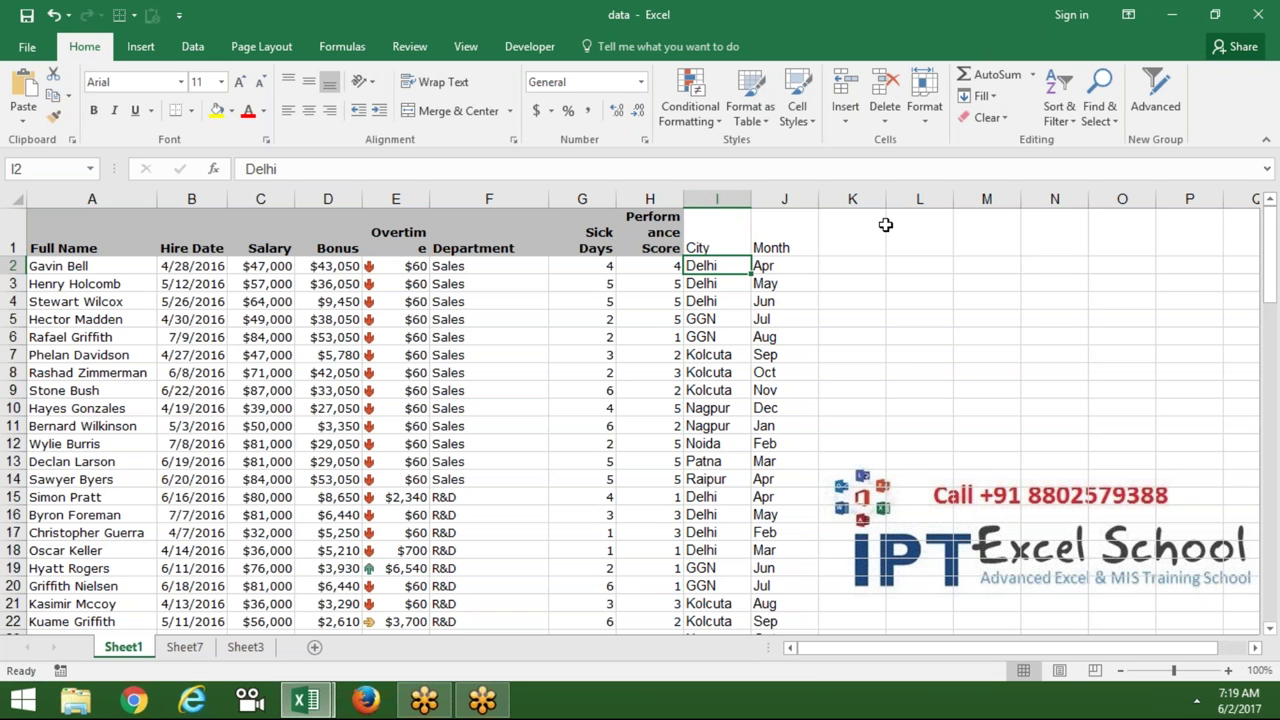
click(783, 245)
click(1060, 112)
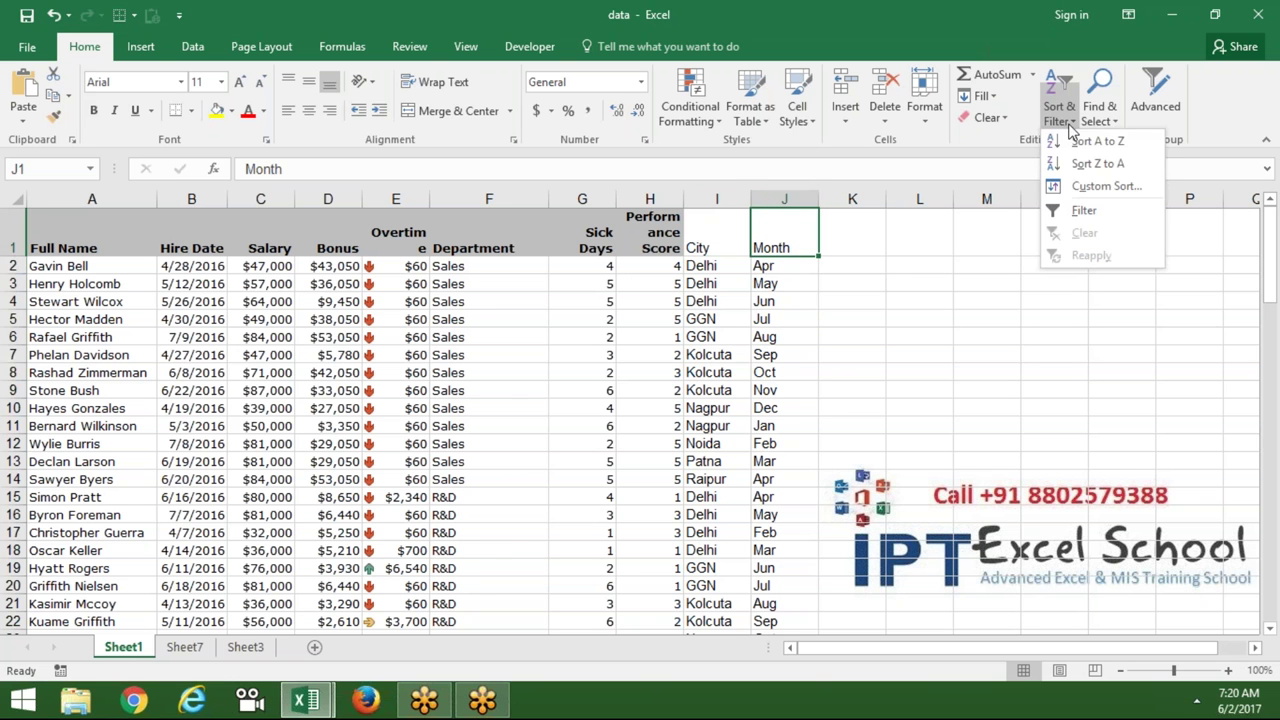
click(1077, 145)
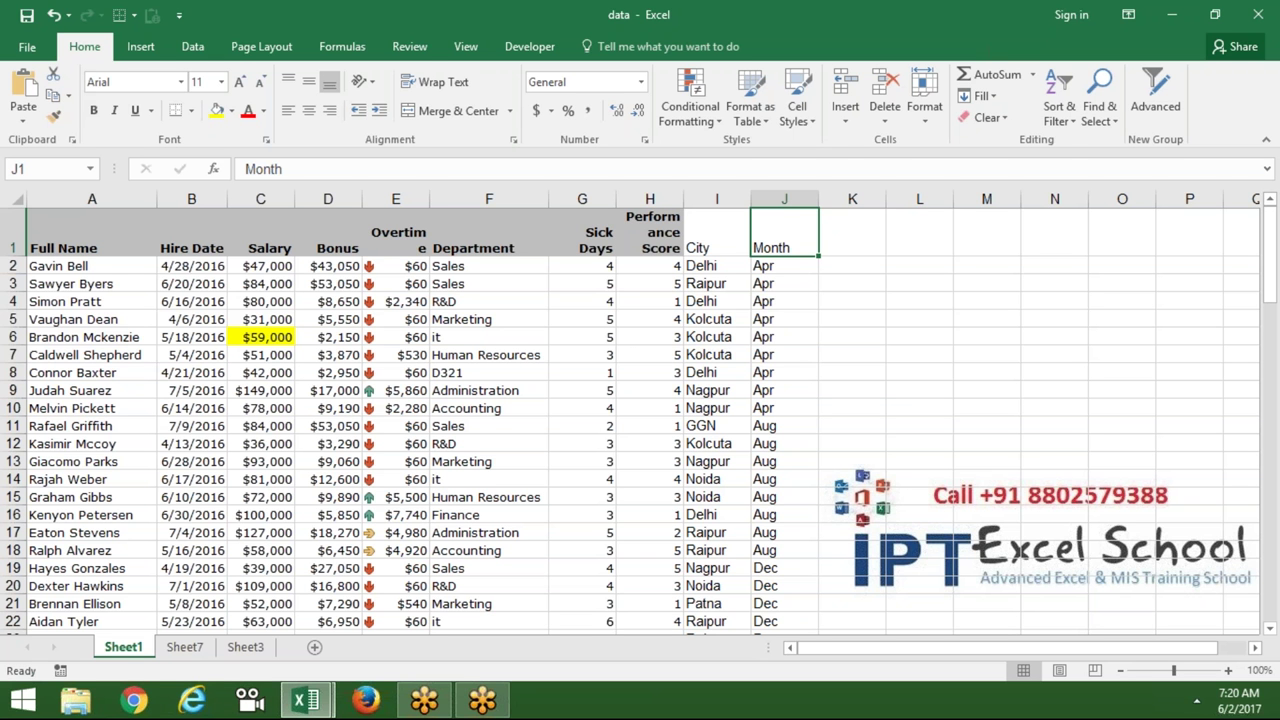
click(1074, 130)
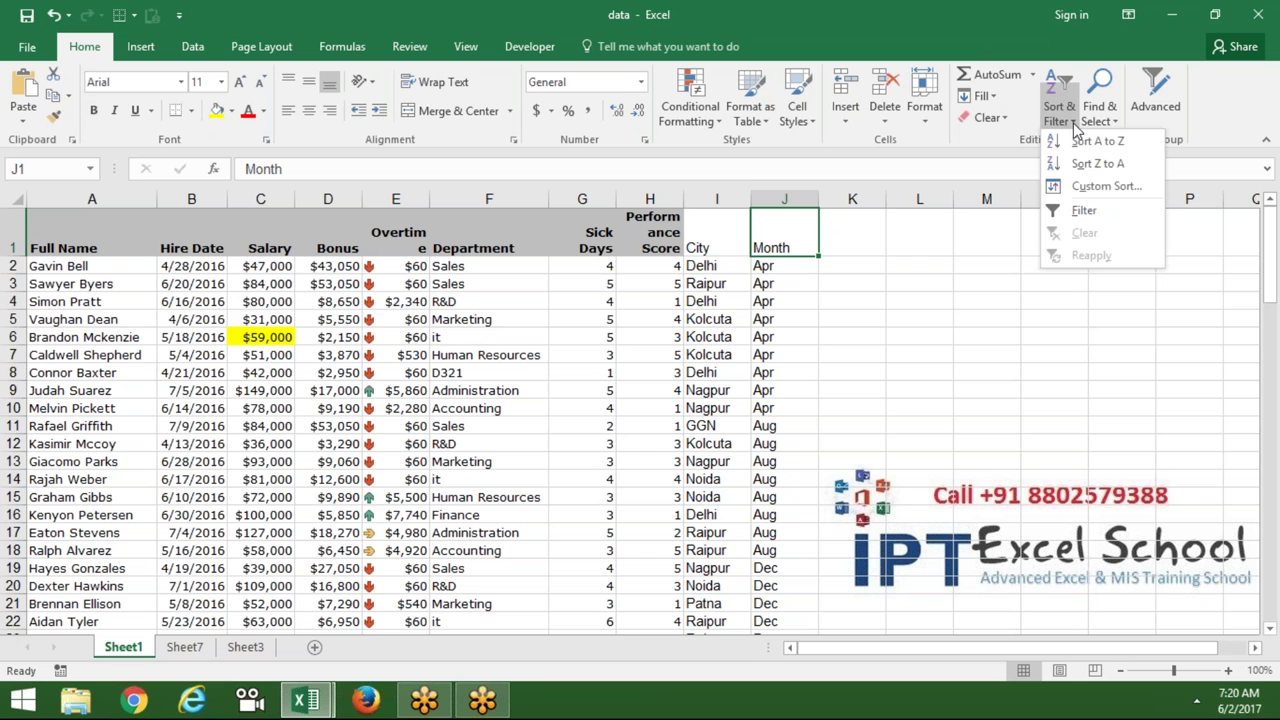
Start a Custom Sort on Month and set its order to Custom List
click(1082, 190)
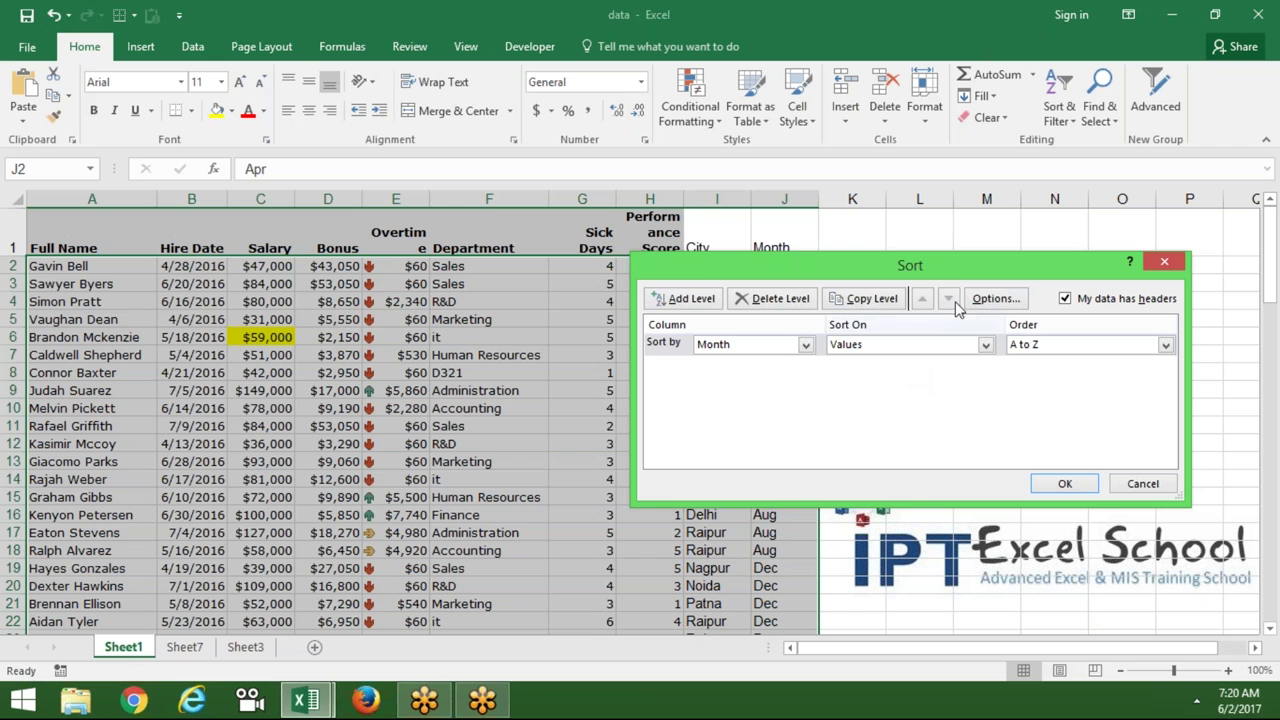
click(1023, 345)
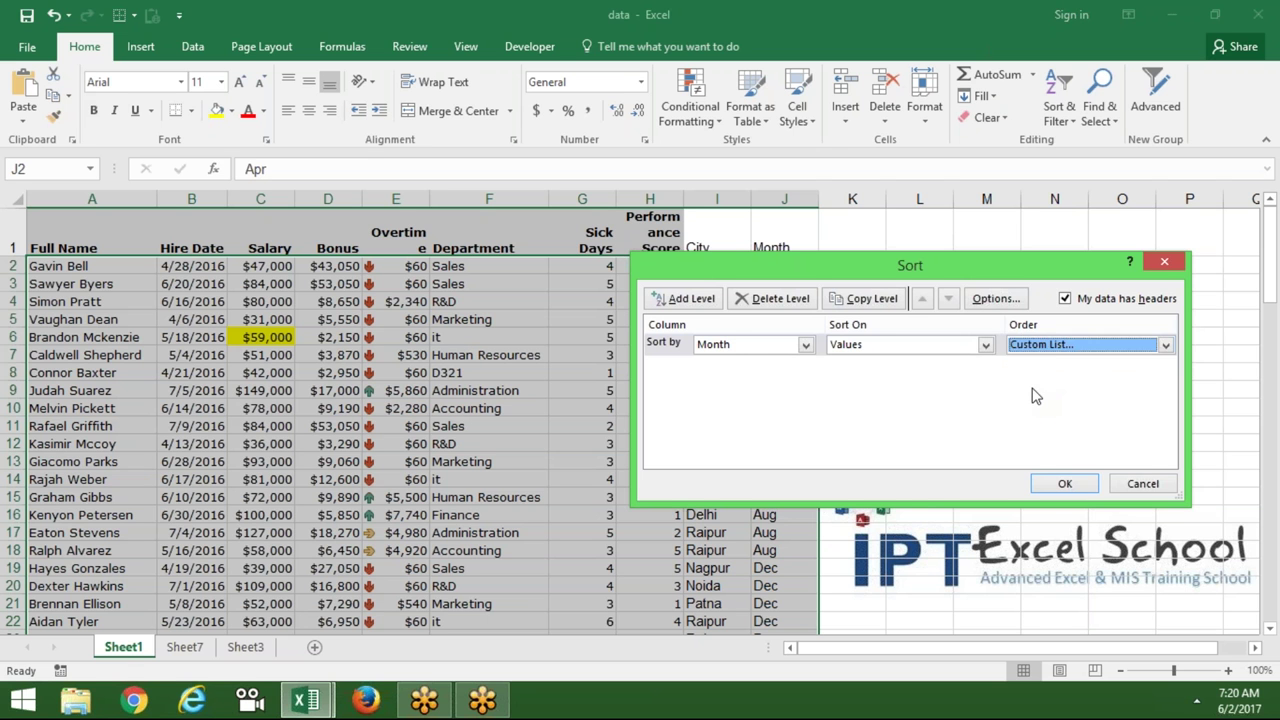
click(1035, 387)
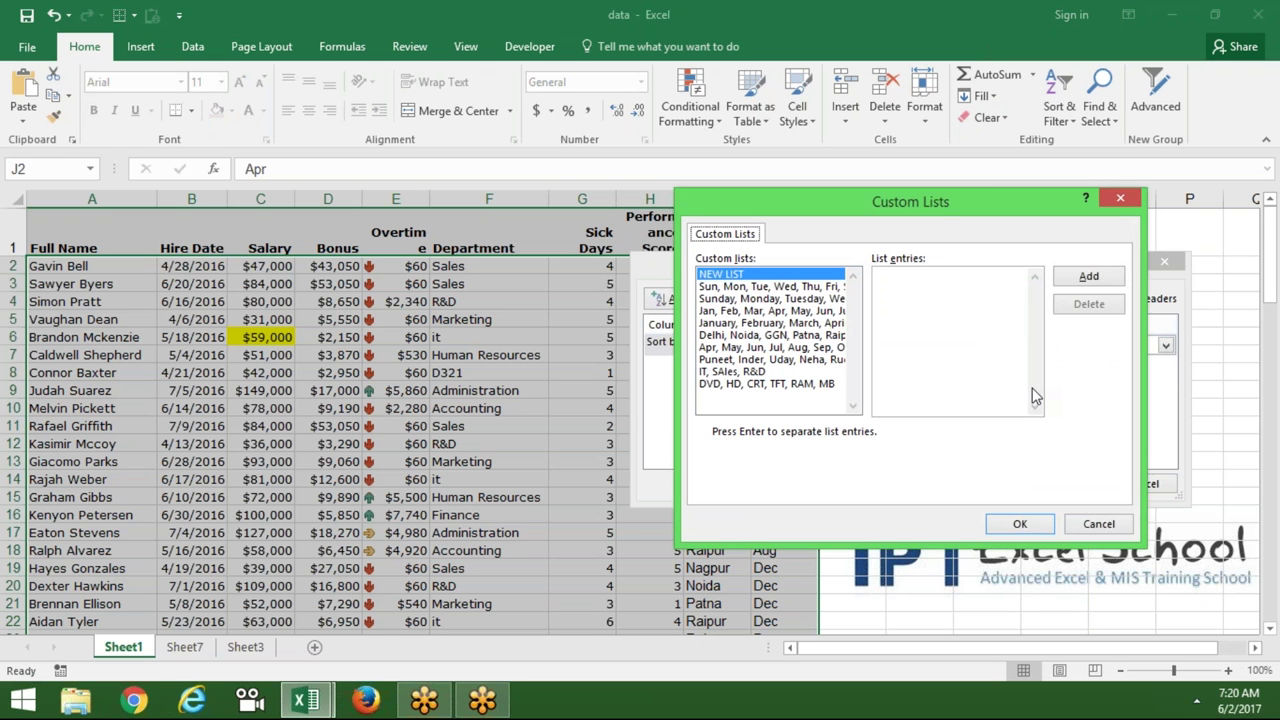
Pick the Jan, Feb, Mar custom list and apply the calendar-order Month sort
click(803, 311)
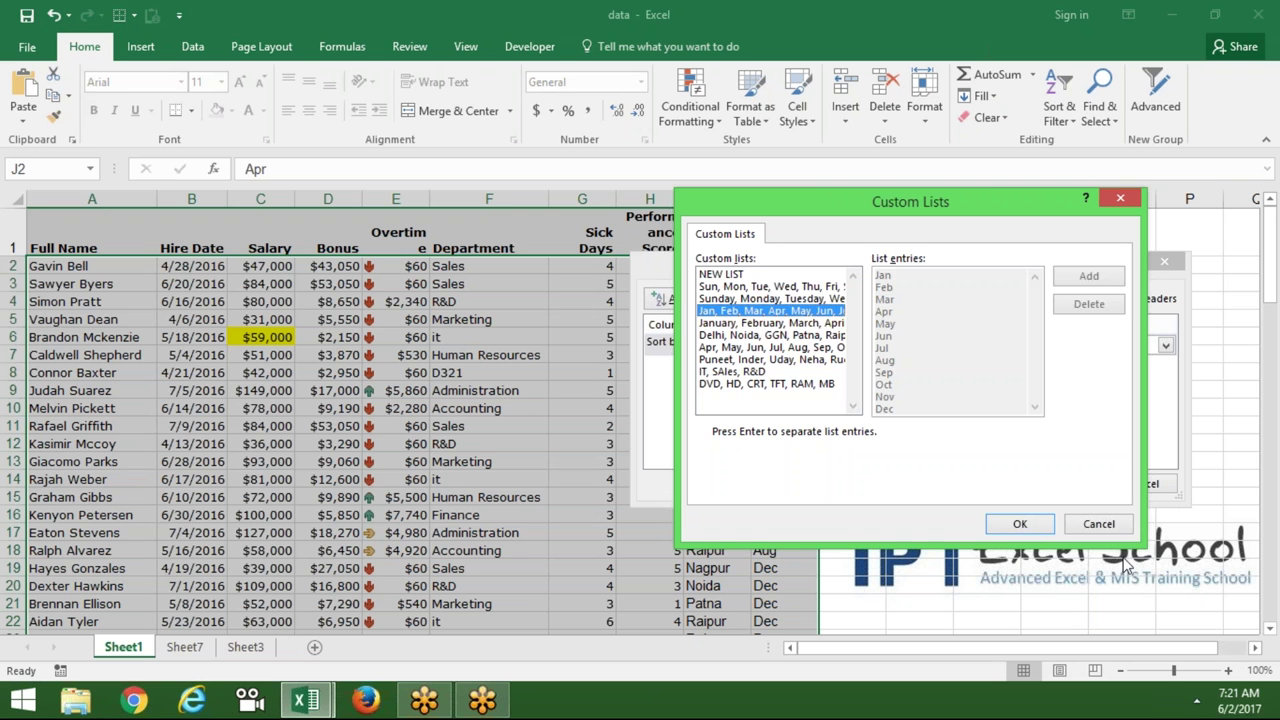
click(1036, 522)
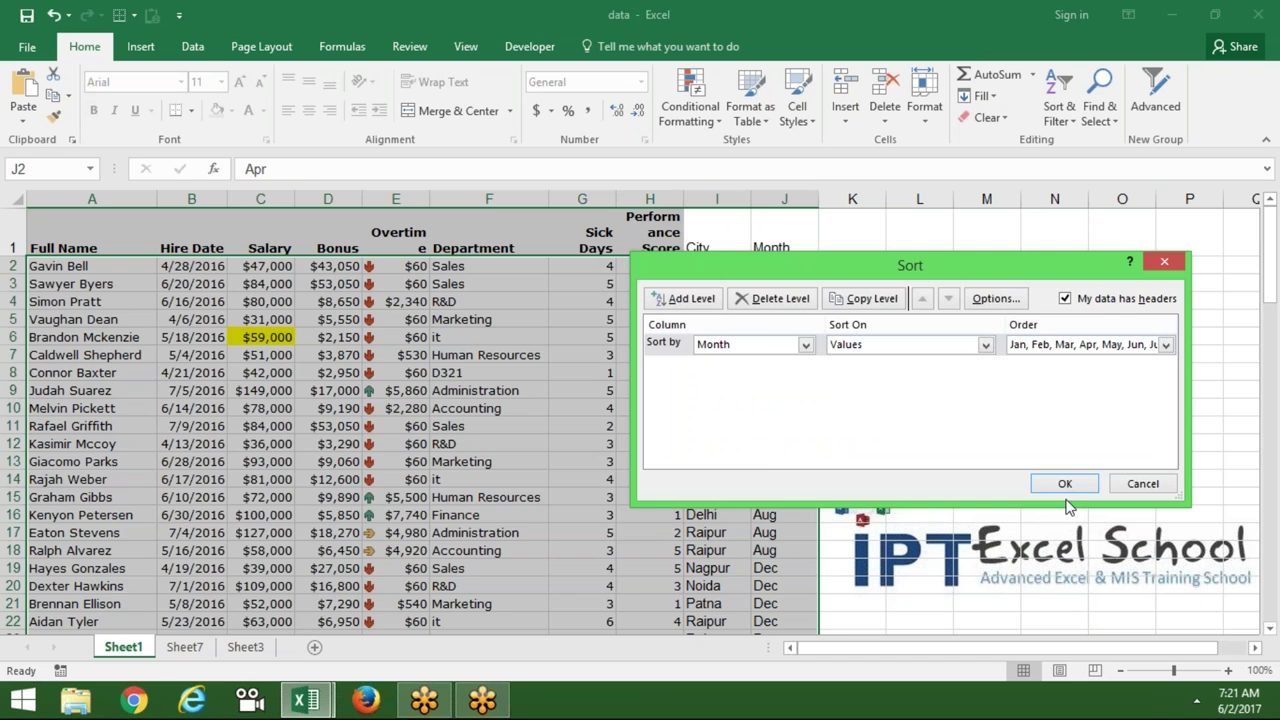
click(1064, 484)
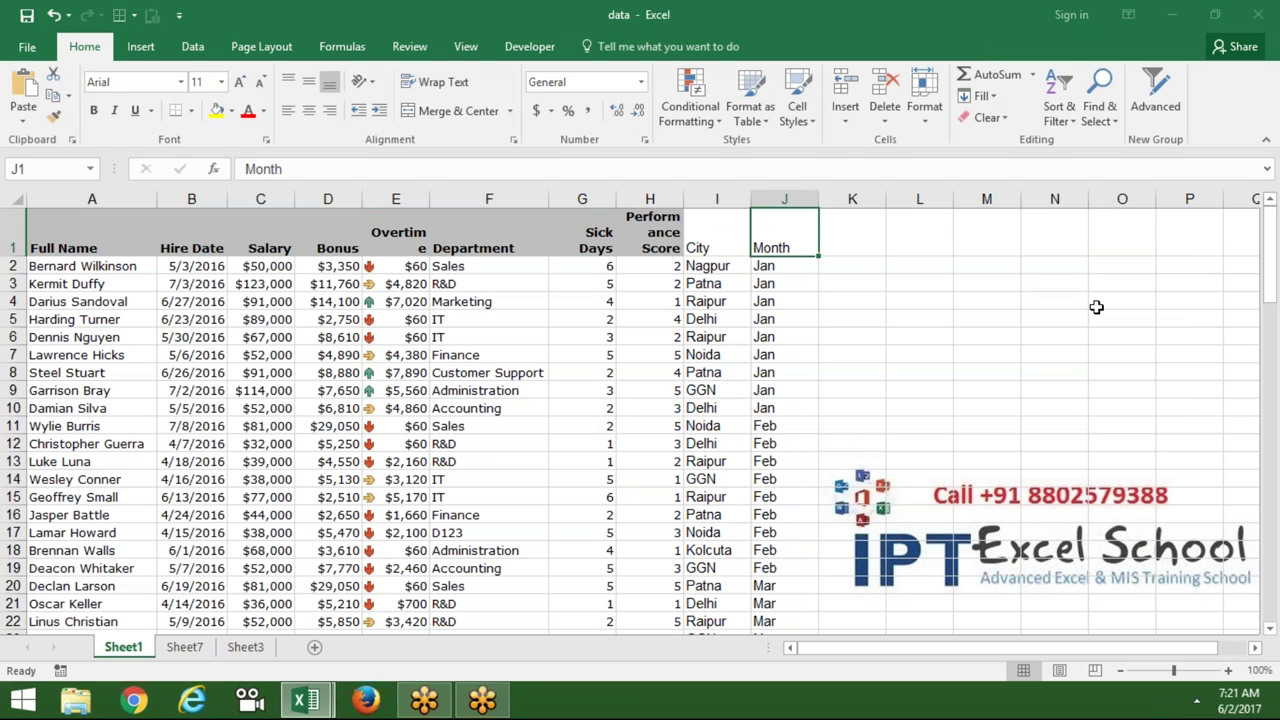
click(1067, 122)
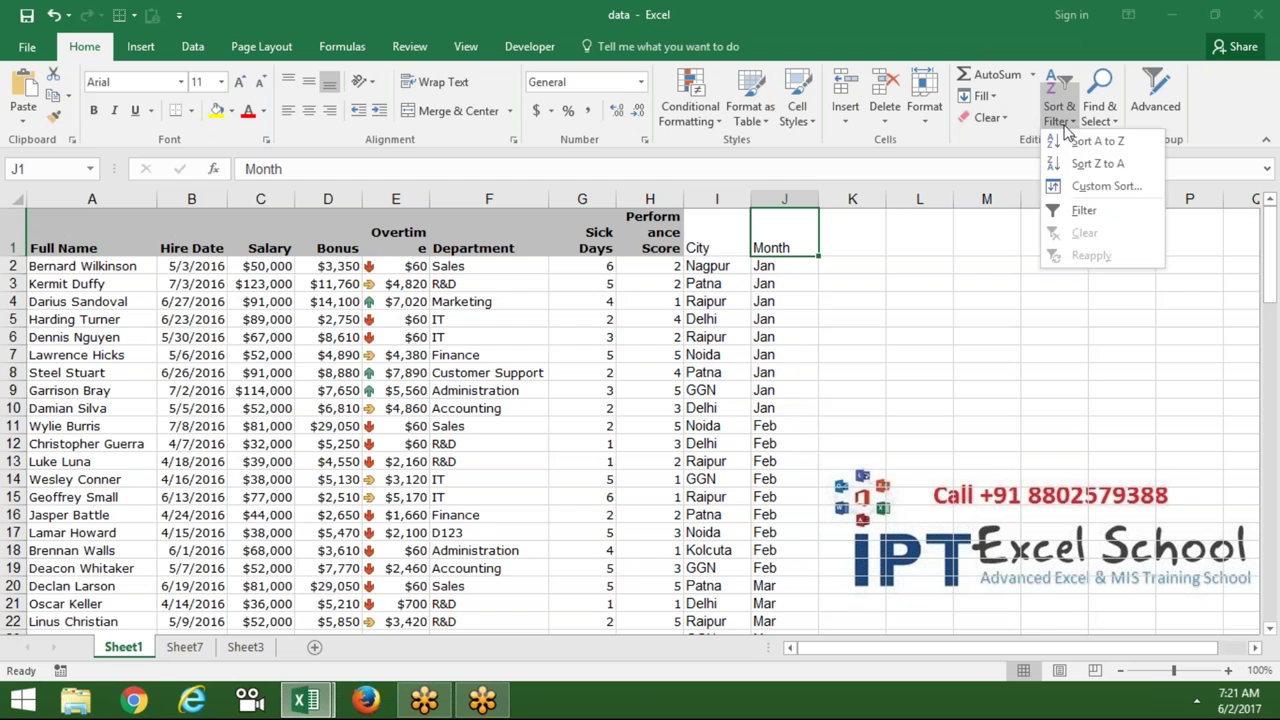
Custom-sort Month by the Apr, May, Jun custom list for financial-year order
click(1084, 192)
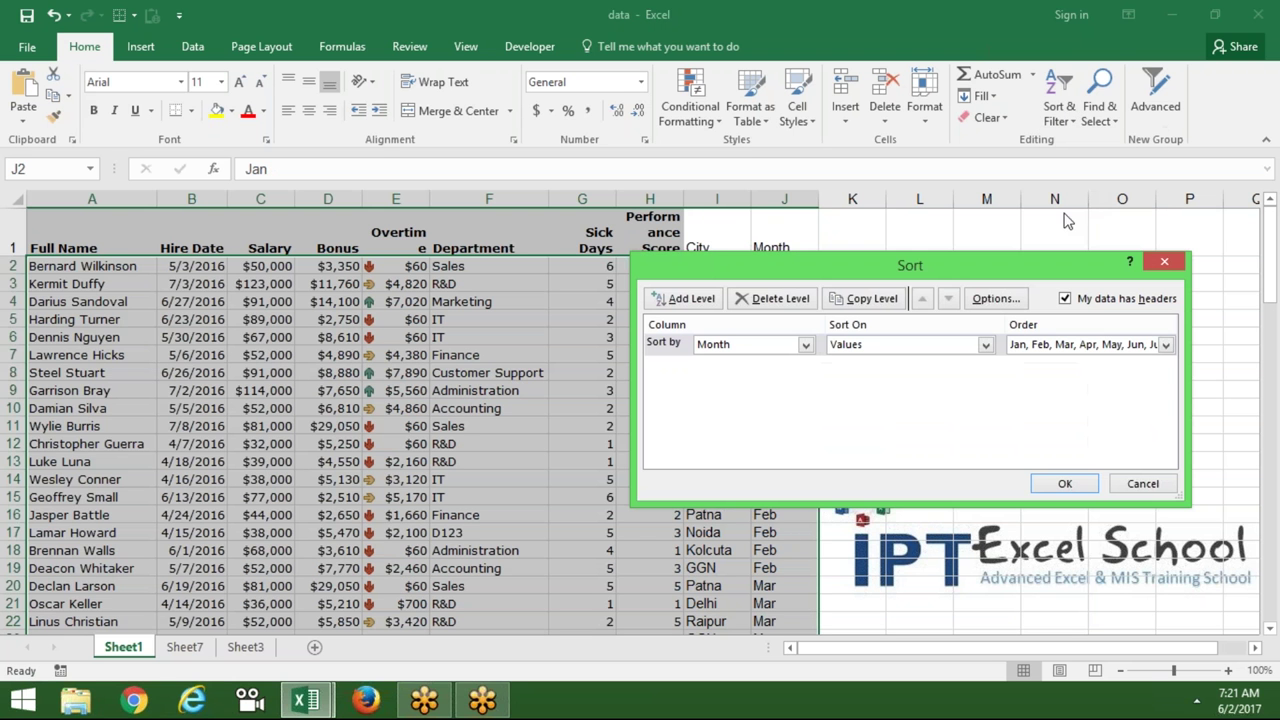
click(1025, 346)
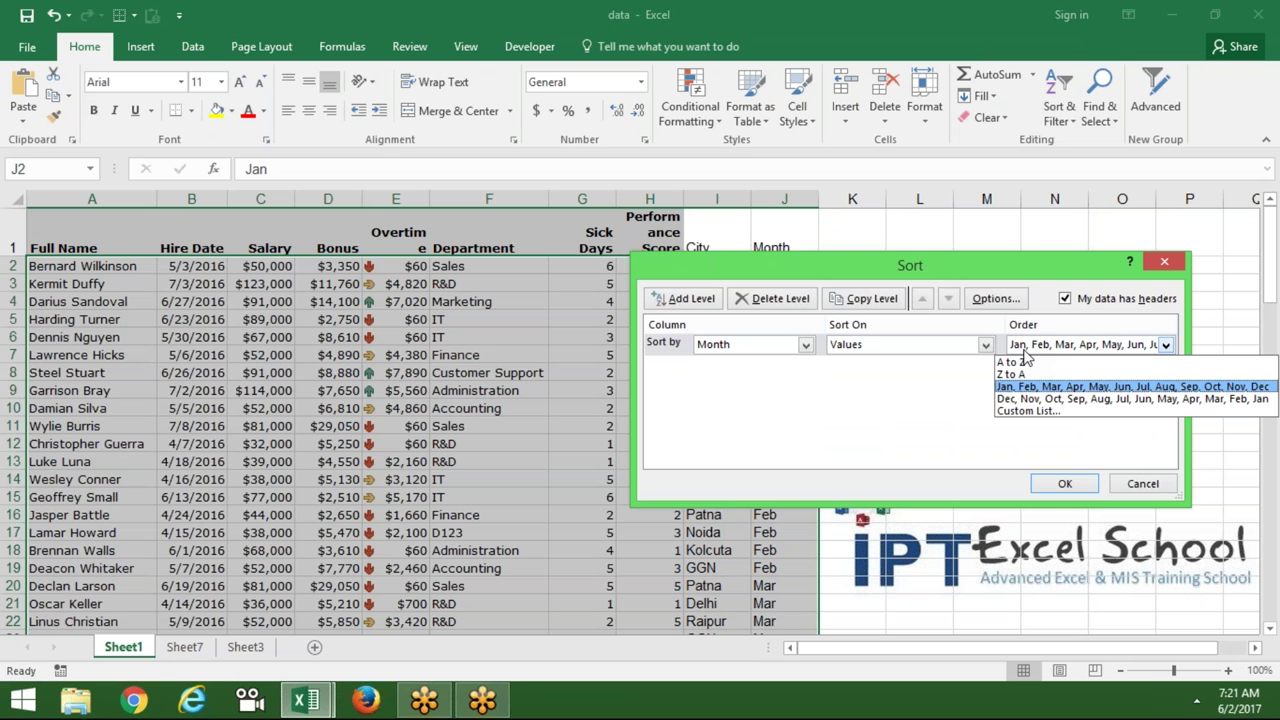
click(1028, 410)
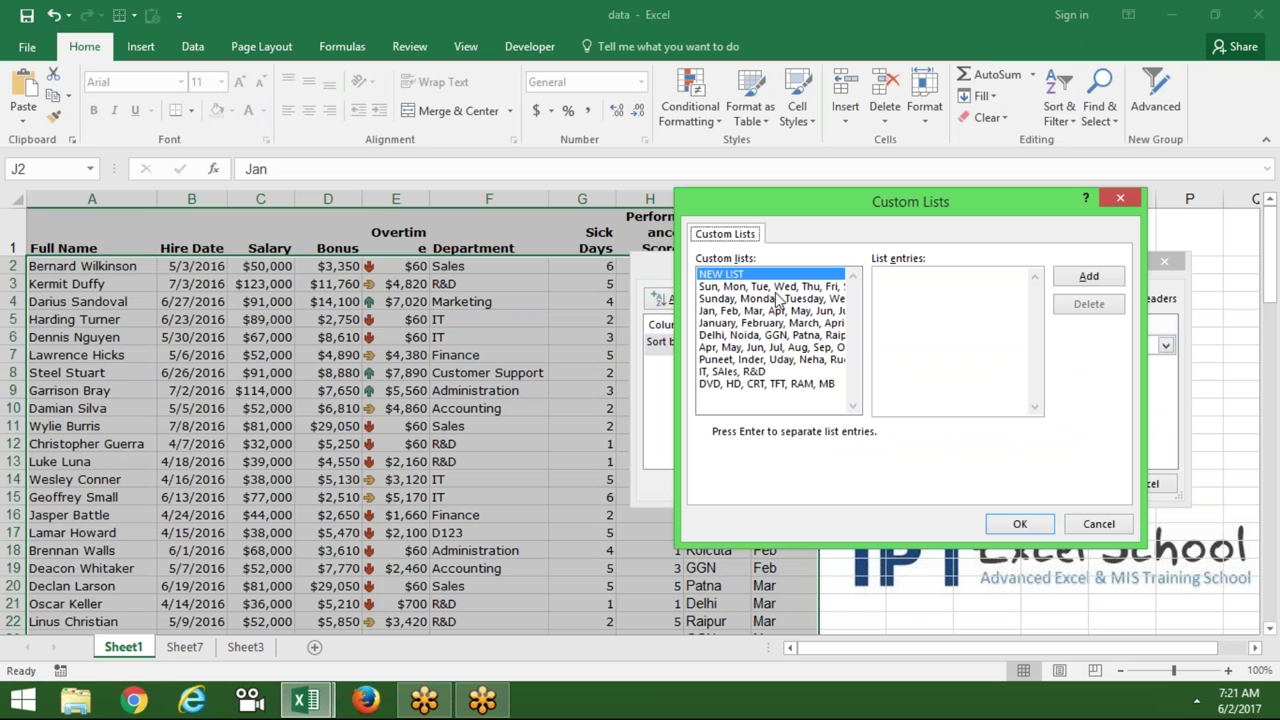
click(766, 347)
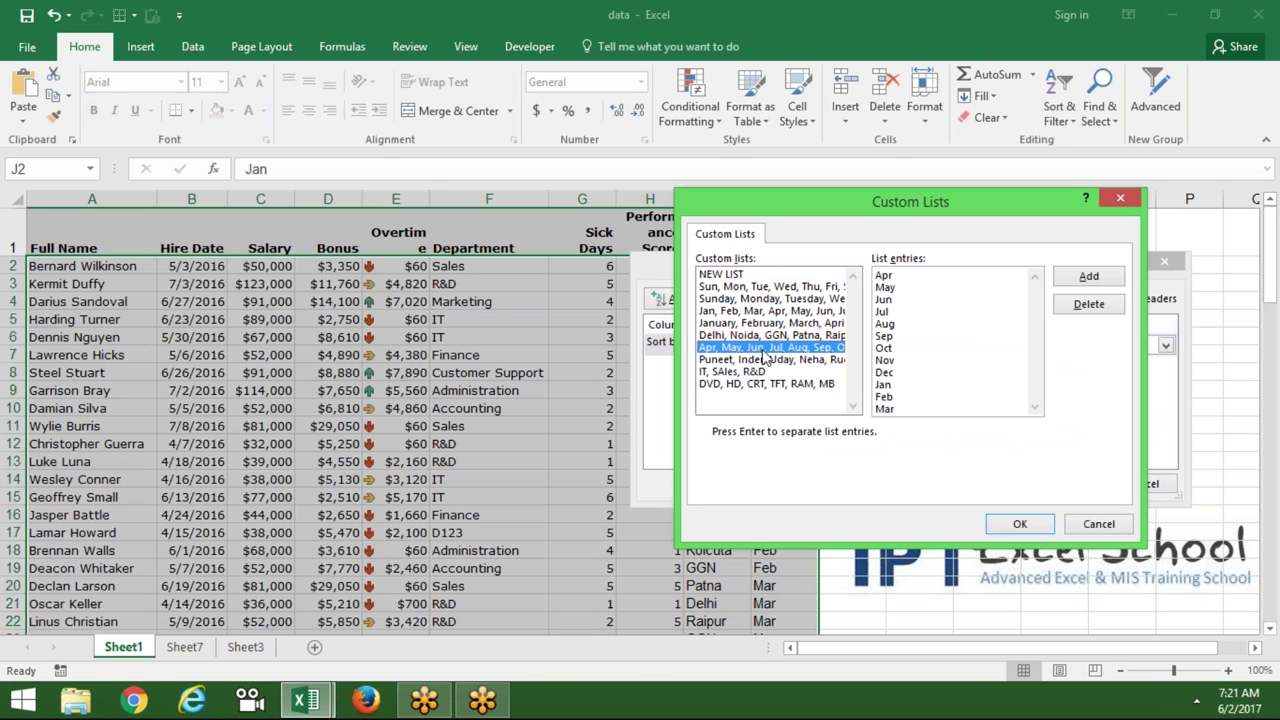
click(744, 276)
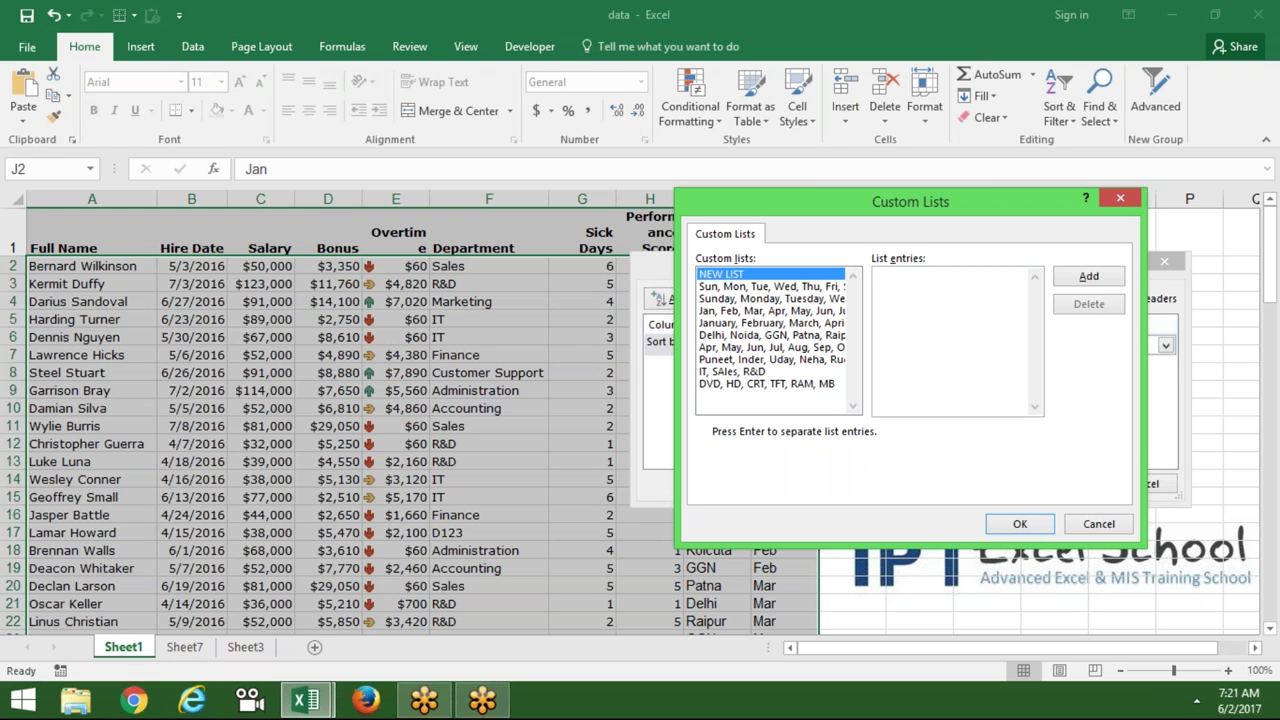
click(815, 360)
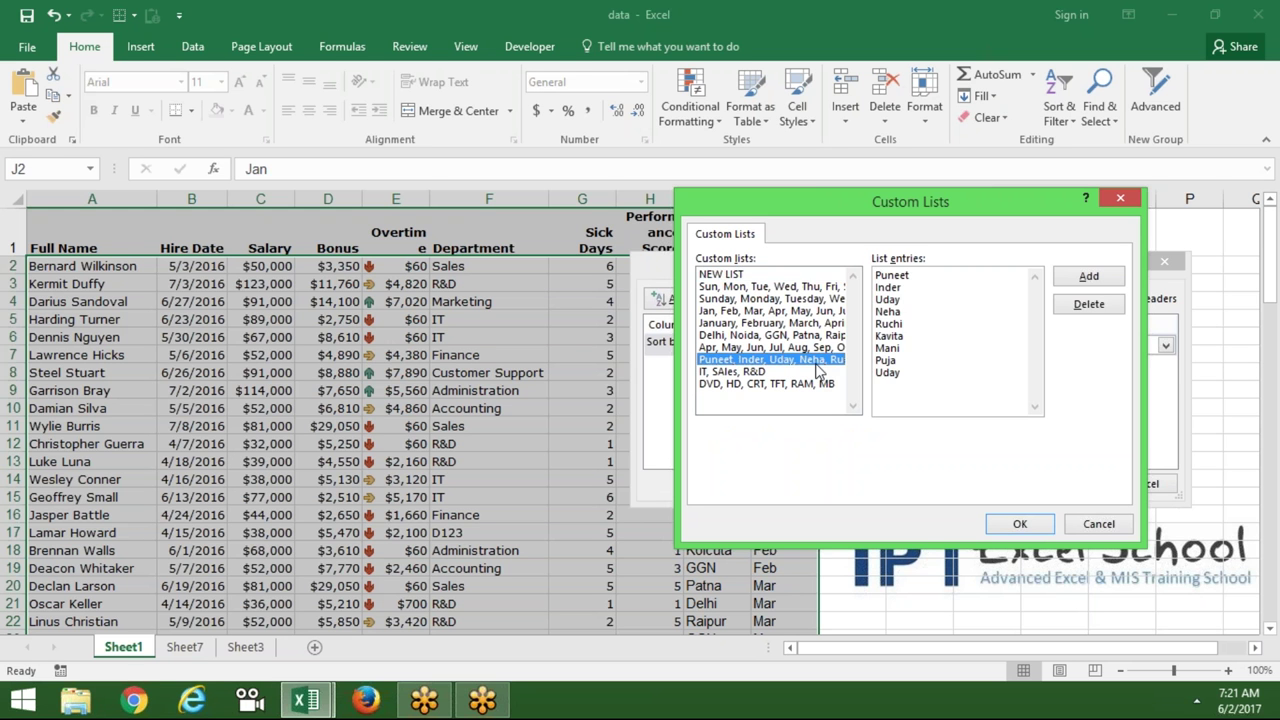
click(812, 348)
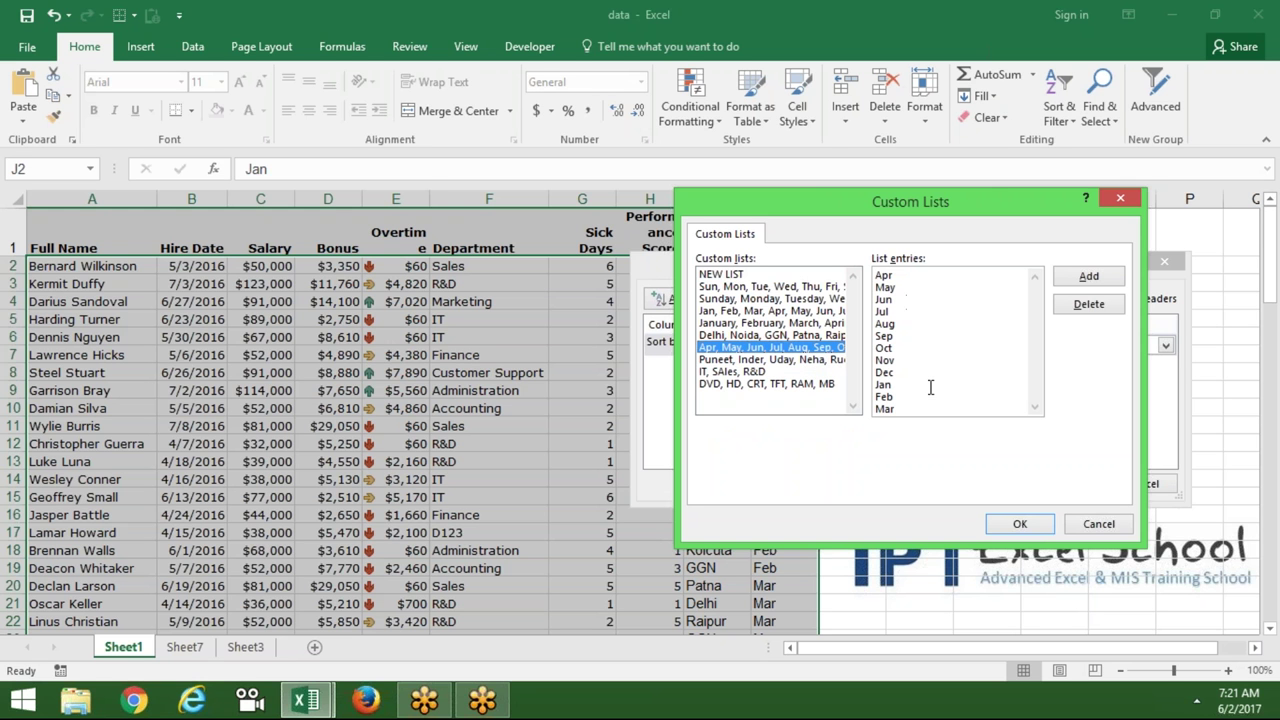
click(1018, 526)
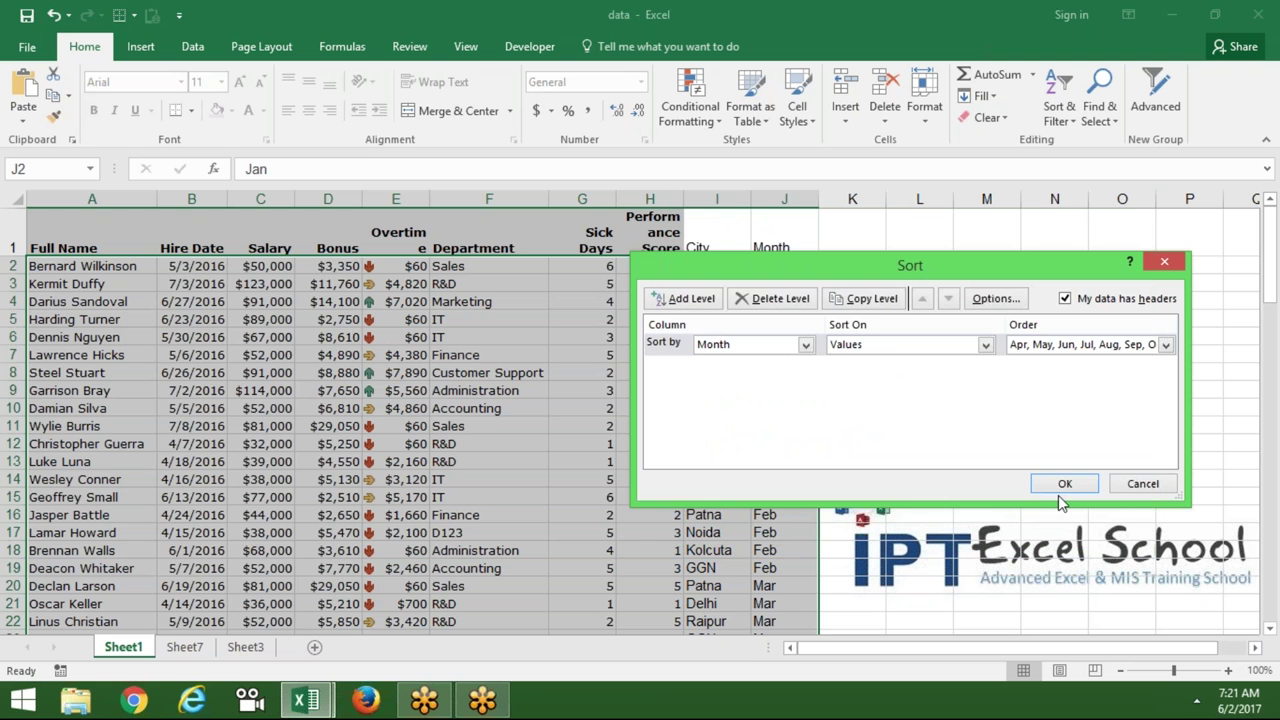
click(1060, 489)
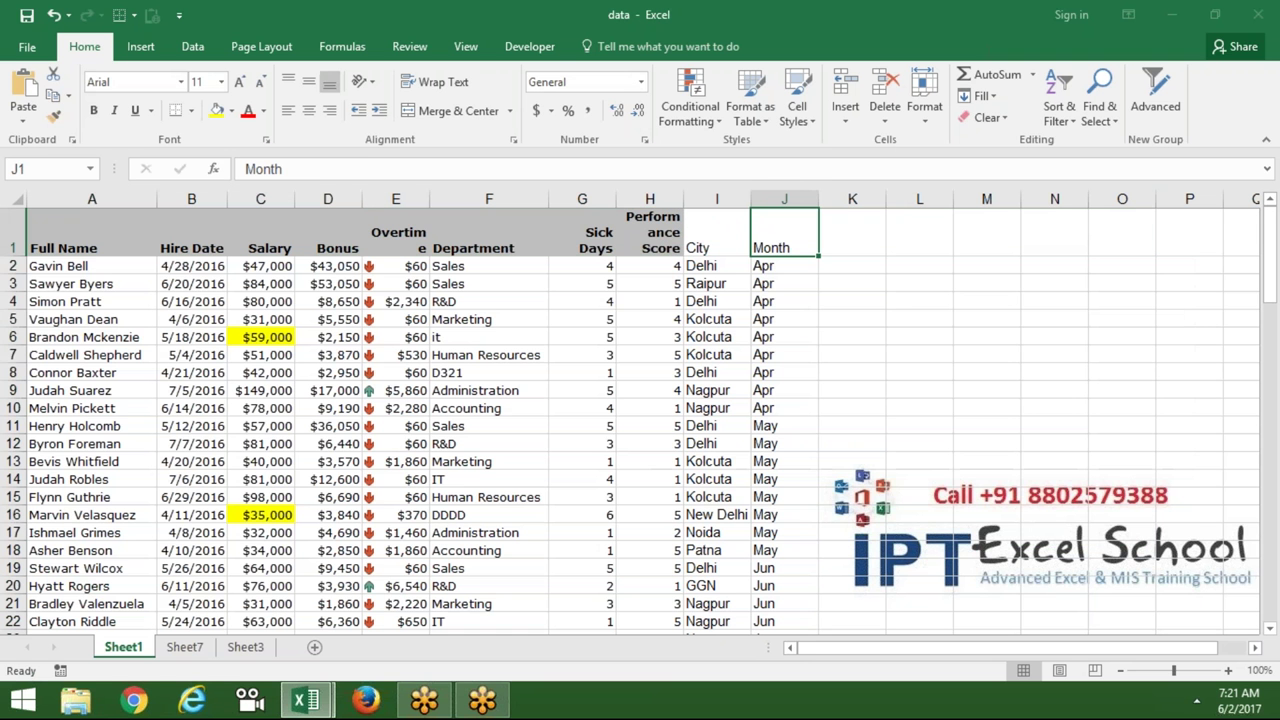
click(642, 336)
From a Department cell, open Custom Sort, switch the level to Department, and choose Custom List order
click(434, 268)
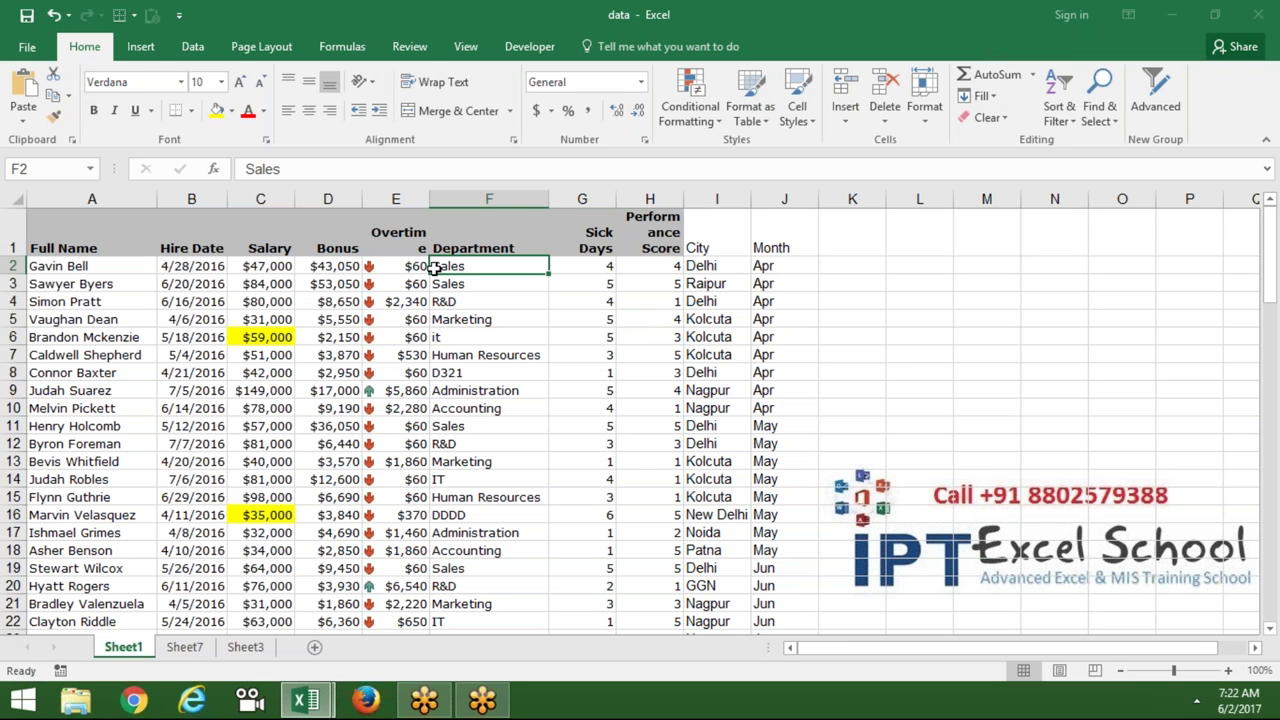
click(1071, 126)
click(1095, 186)
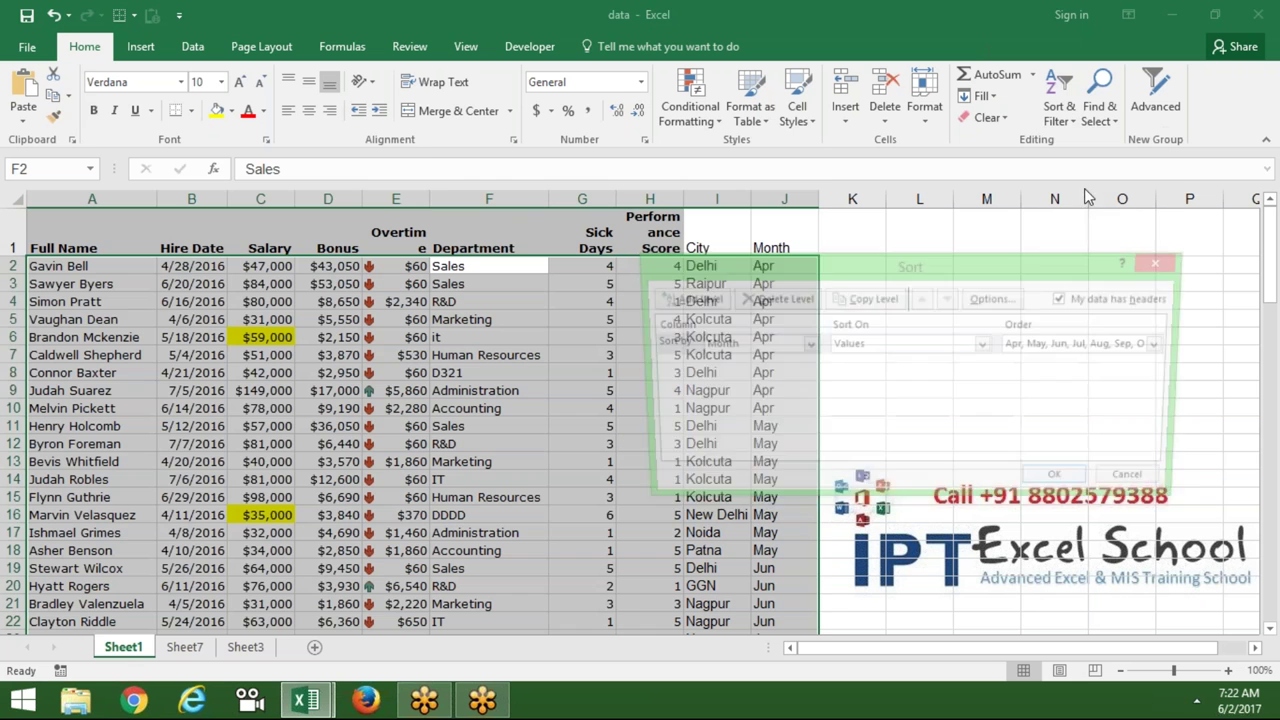
click(778, 346)
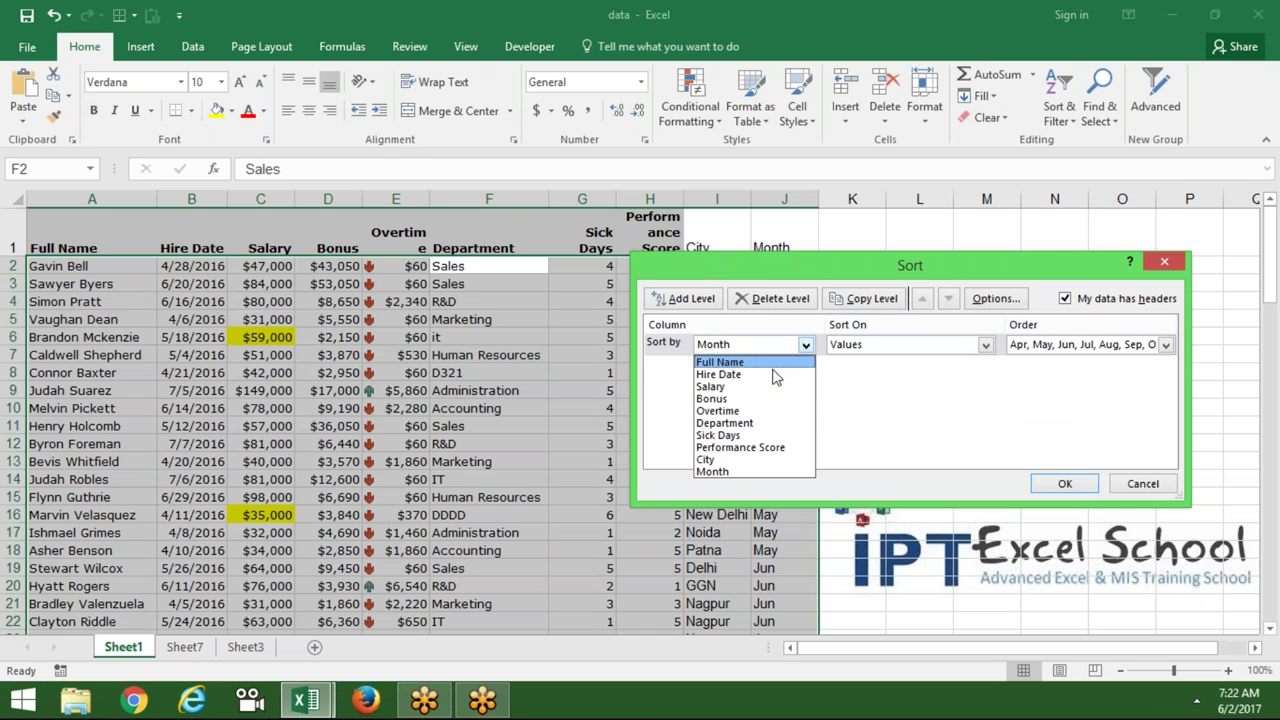
click(773, 423)
click(1018, 346)
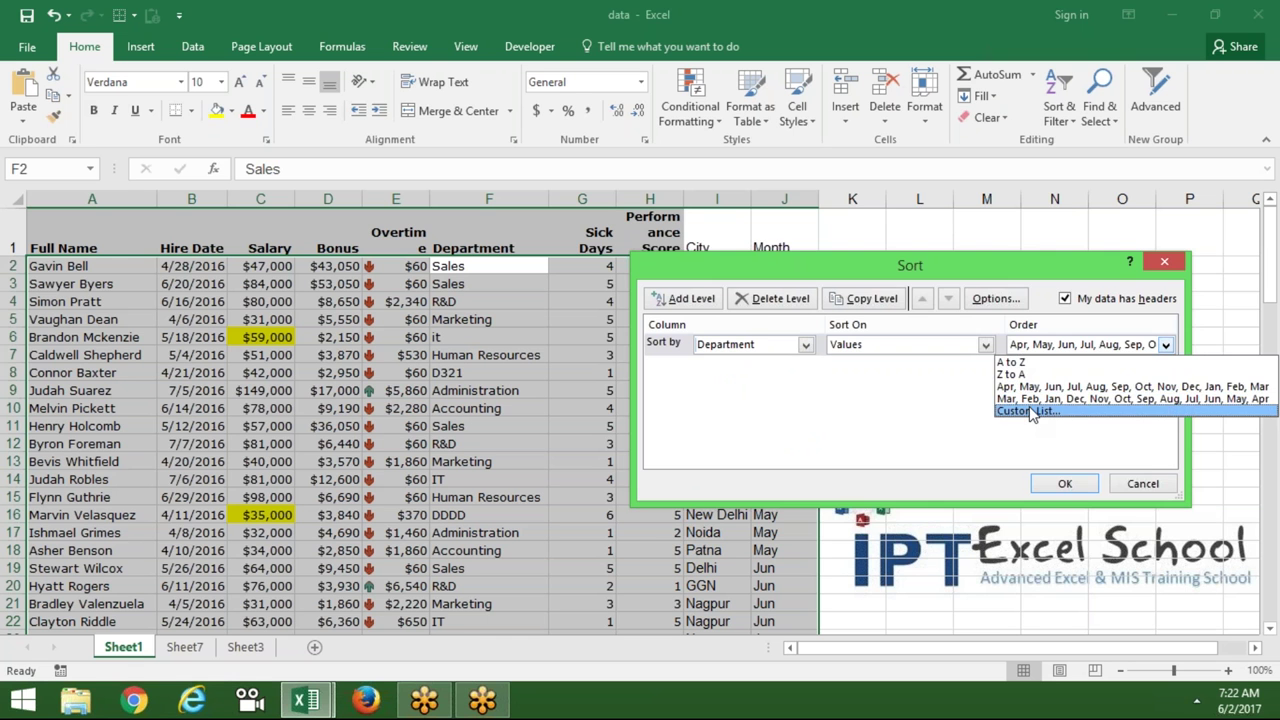
click(1029, 406)
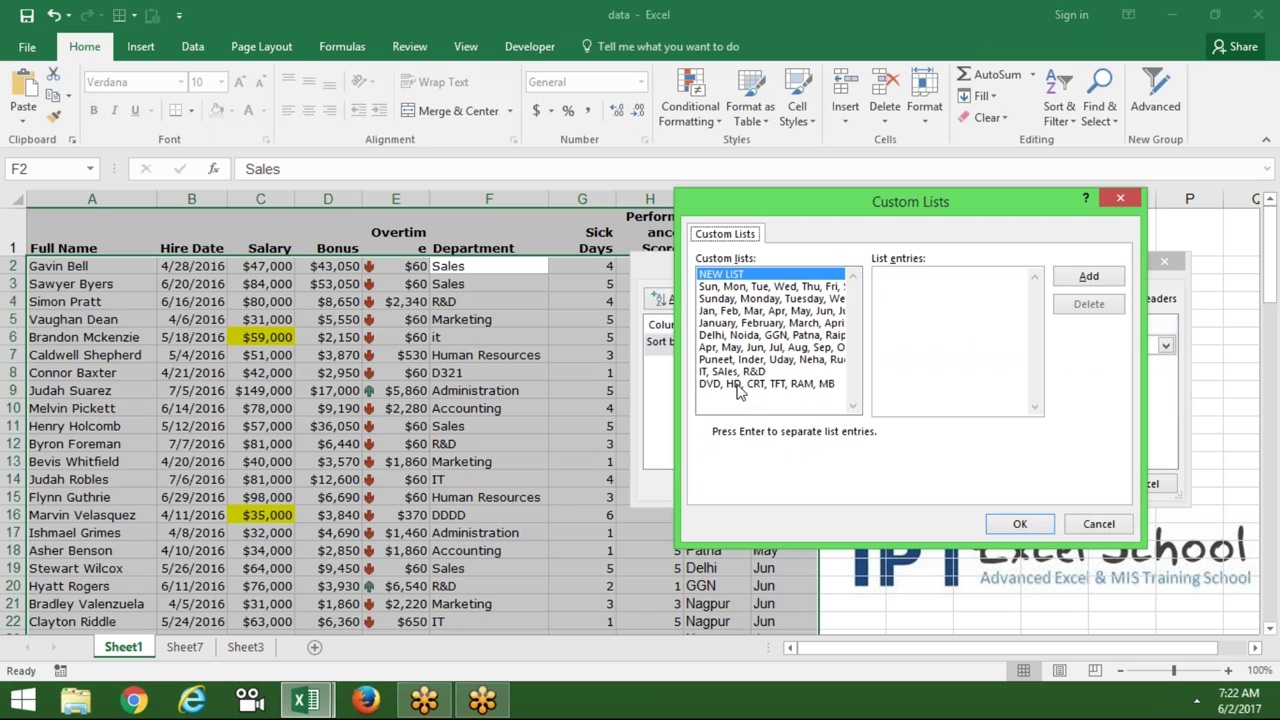
Choose the IT, SAles, R&D custom list as the Department order and apply the sort
click(745, 276)
click(790, 373)
click(1019, 524)
click(1065, 484)
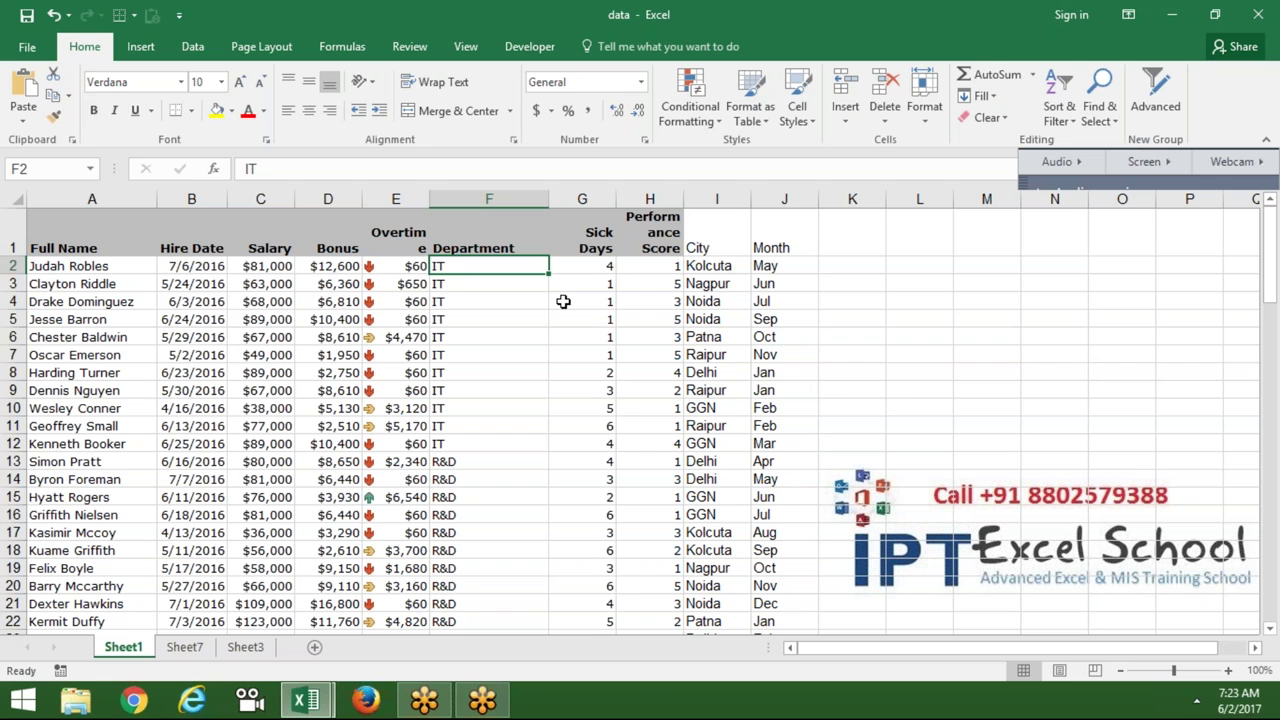
Fill salary cells C4 ($68,000), C11 ($77,000) and C17 ($36,000) yellow
click(280, 302)
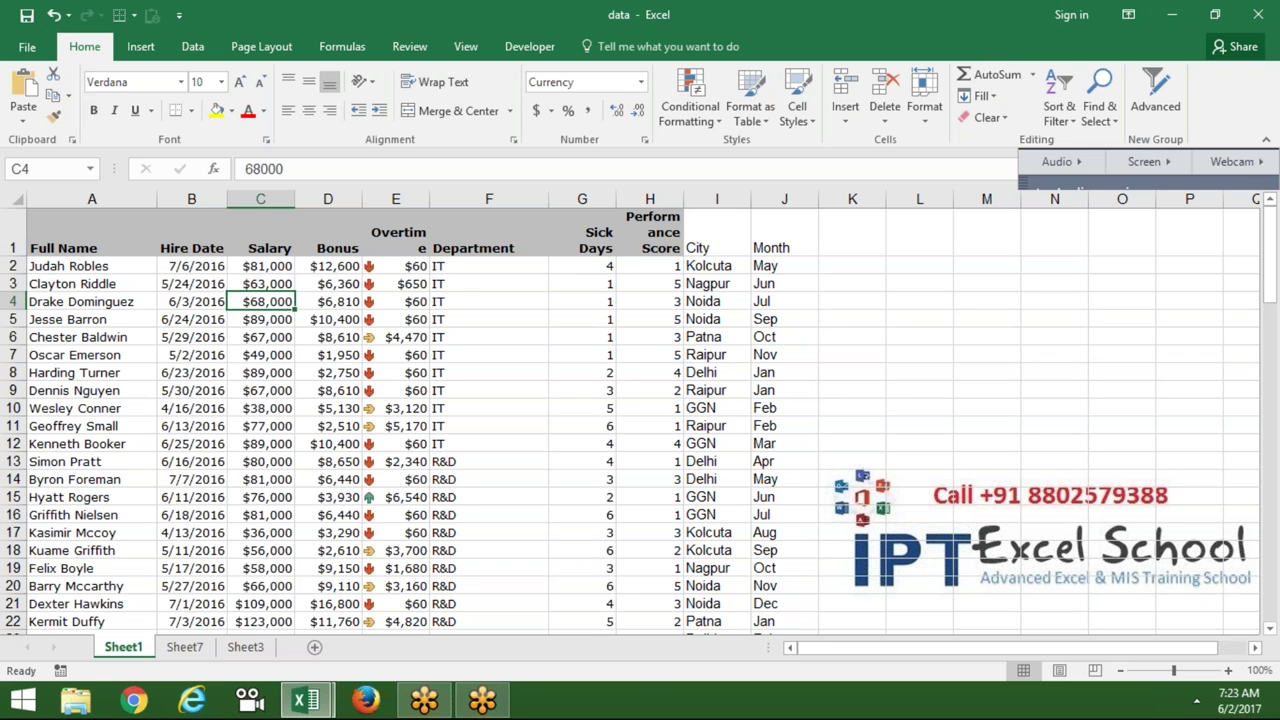
click(216, 110)
click(248, 428)
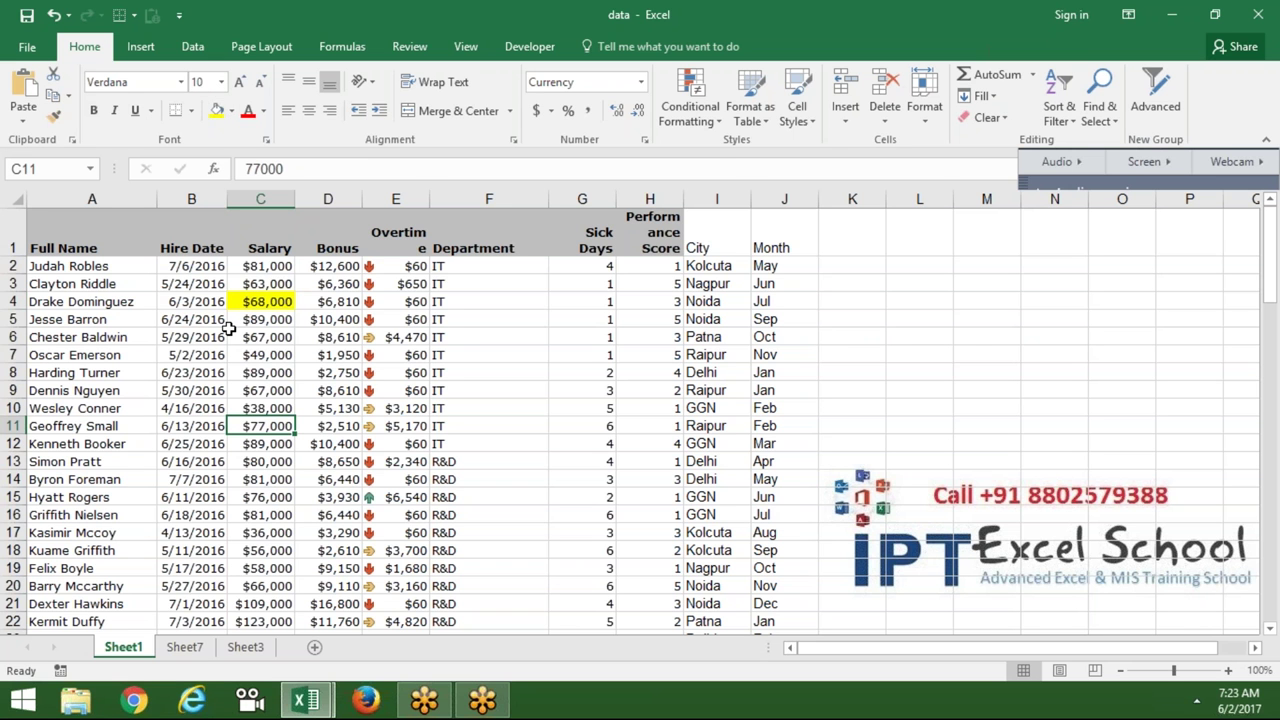
click(216, 110)
click(262, 535)
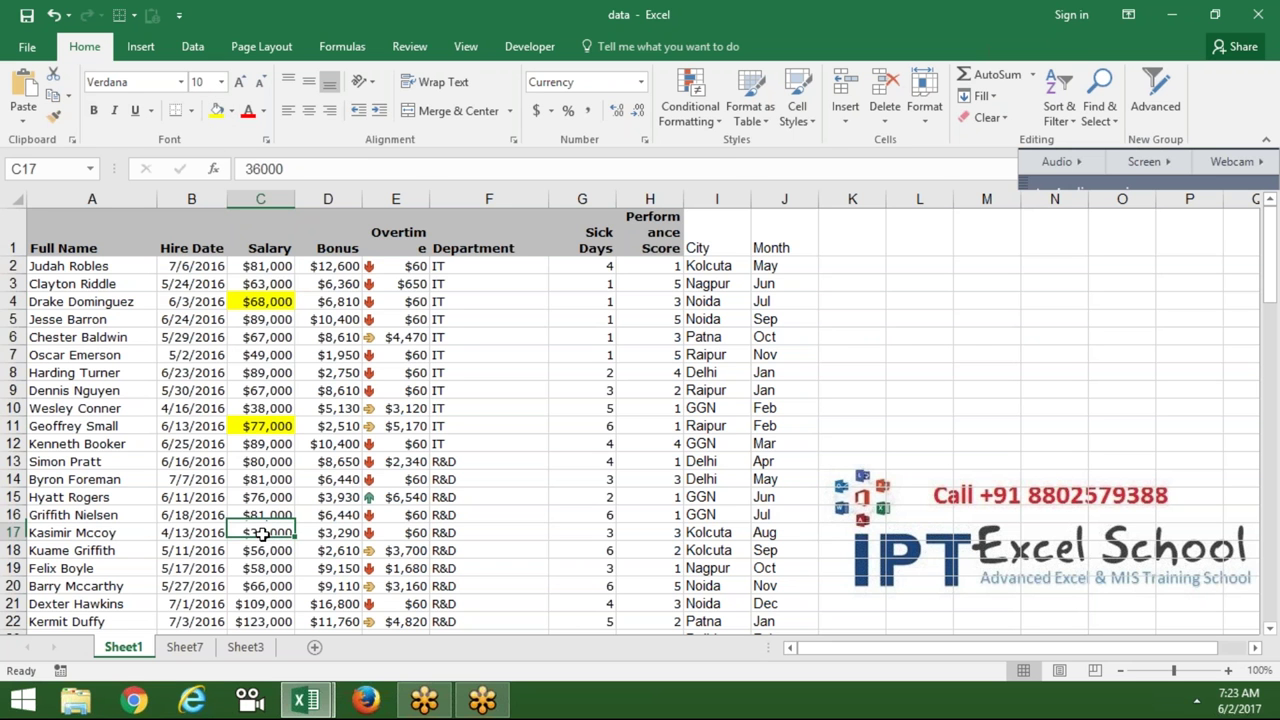
click(216, 112)
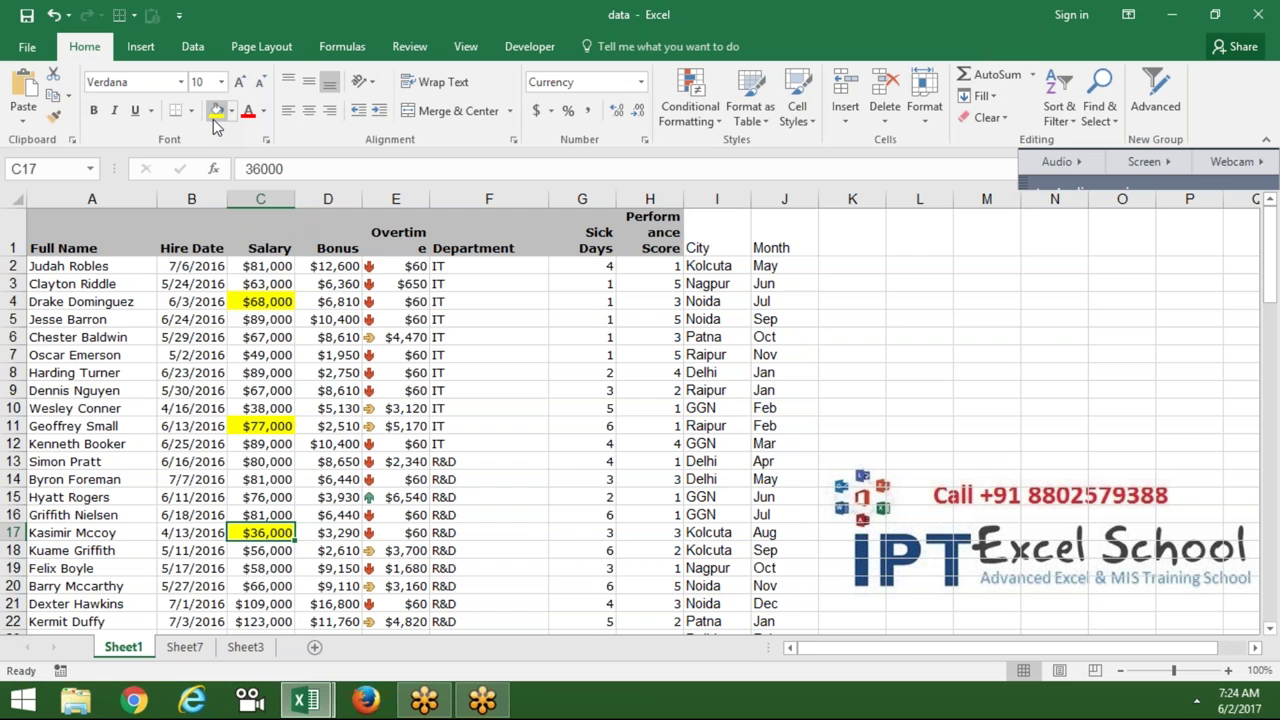
click(140, 236)
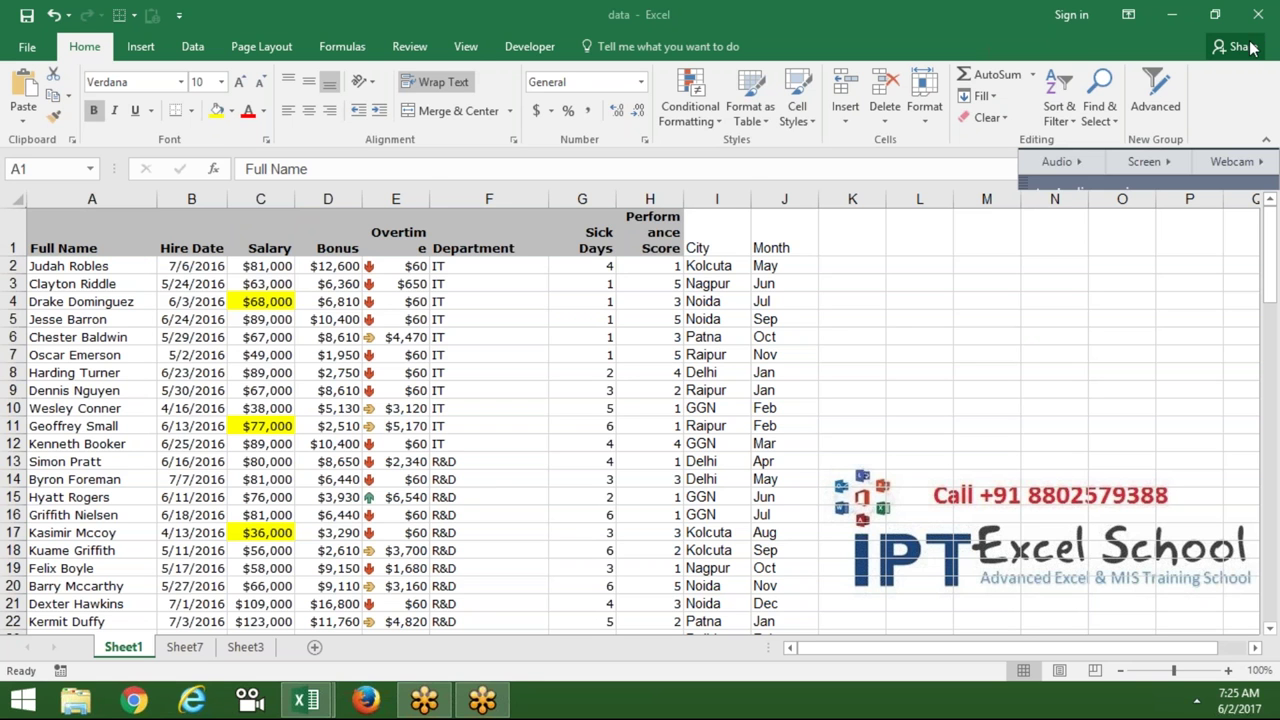
In Custom Sort, set the level to sort the Salary column on Cell Color
click(1070, 125)
click(1092, 184)
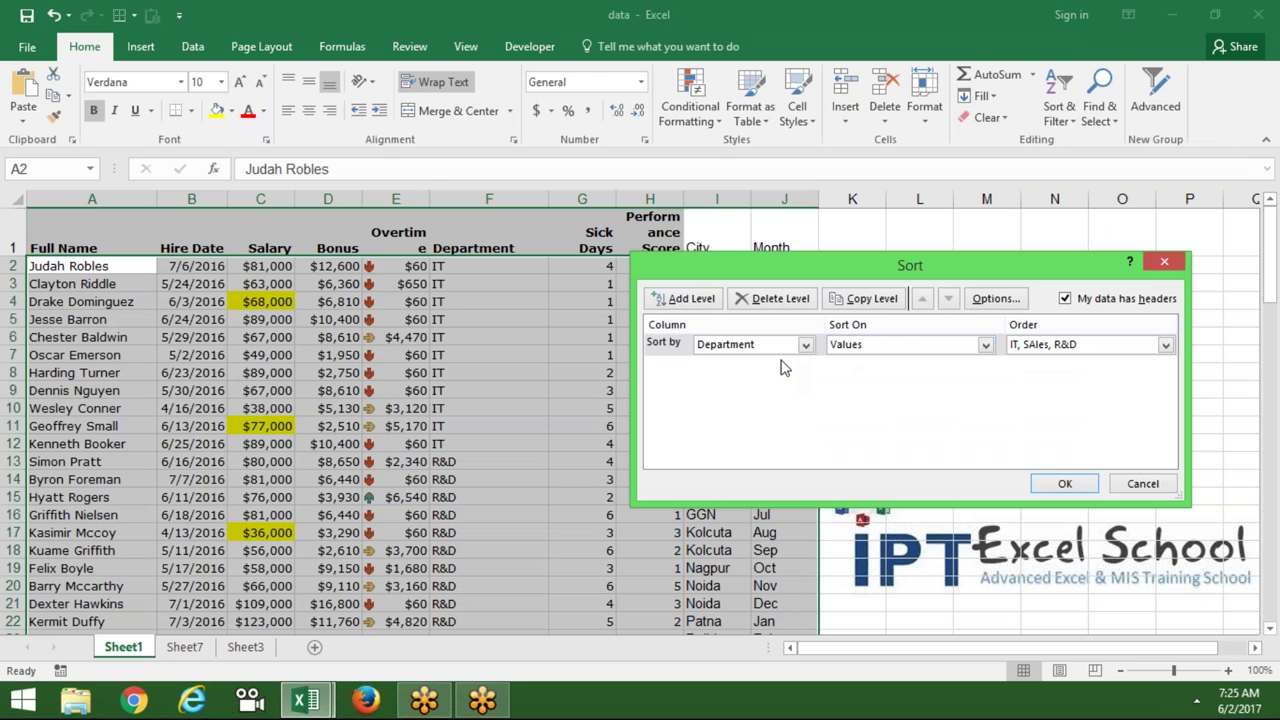
click(775, 347)
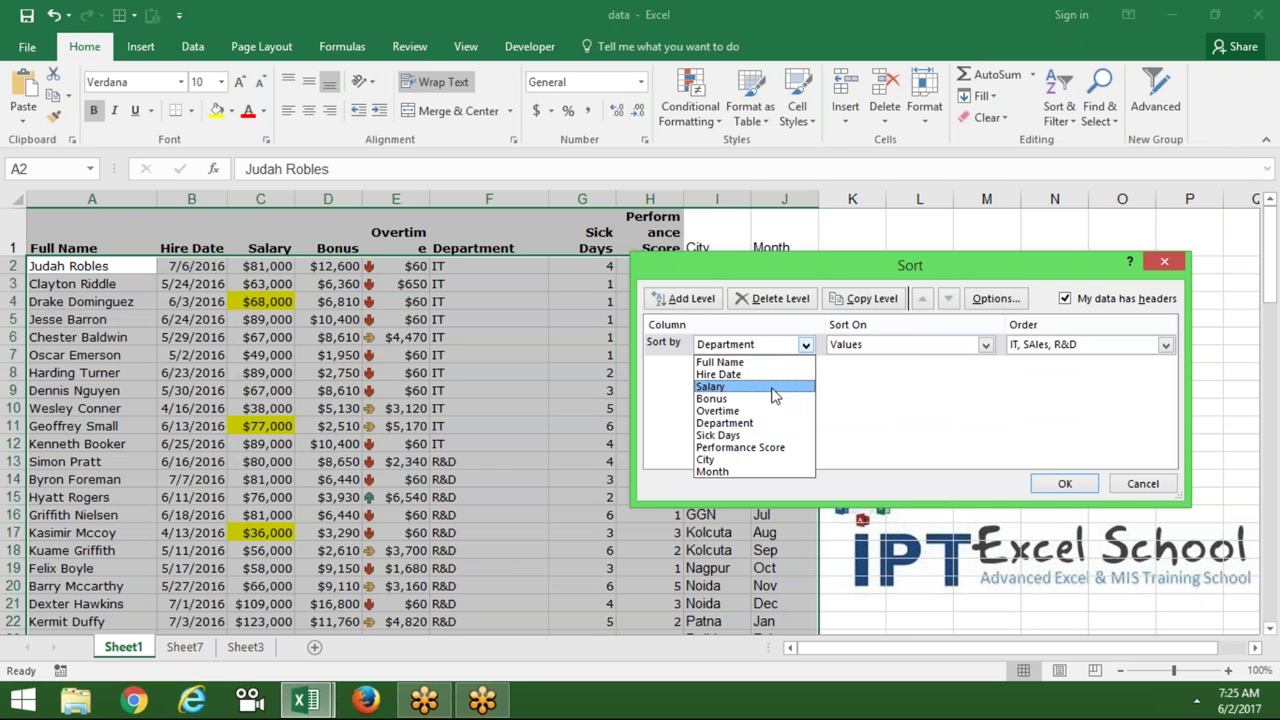
click(775, 397)
click(851, 348)
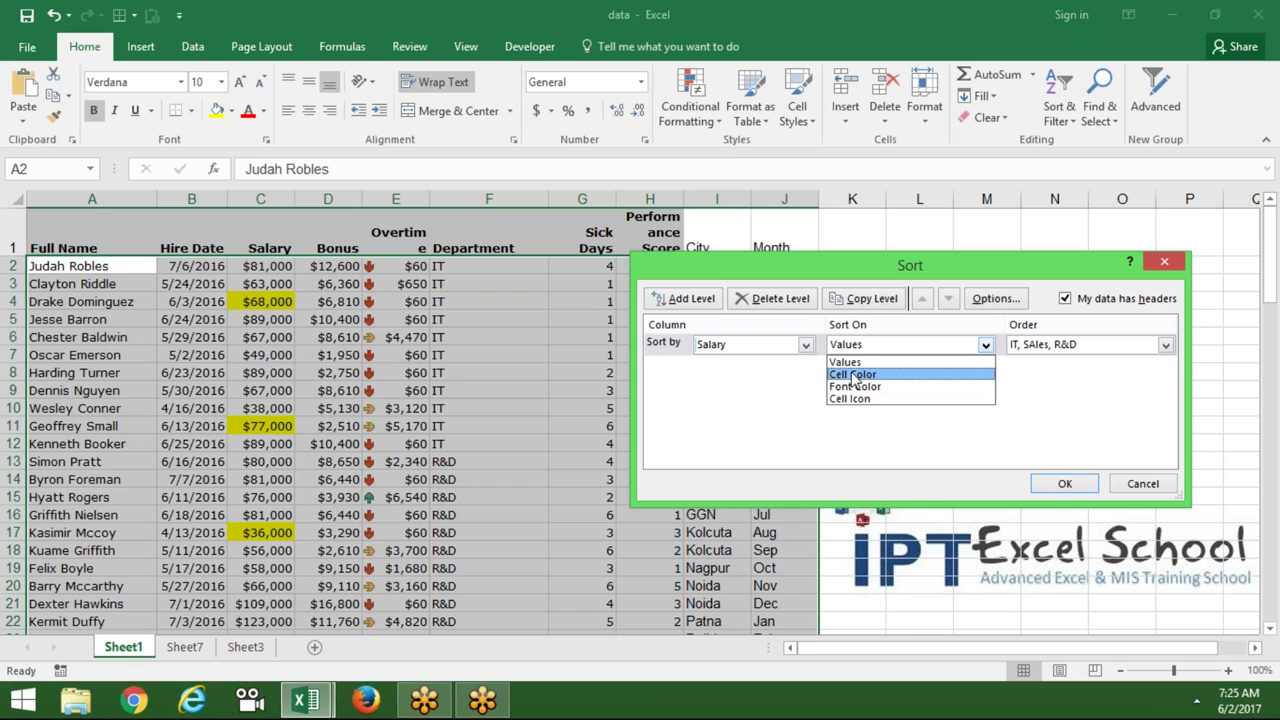
click(853, 376)
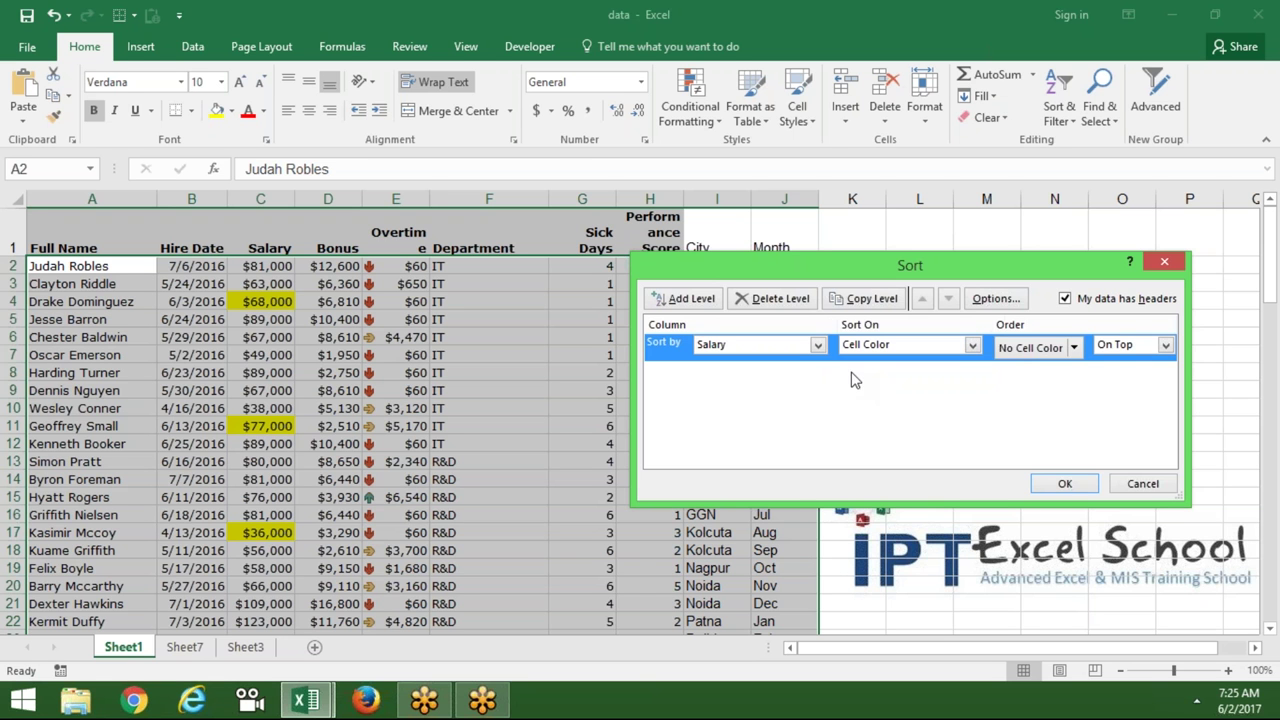
click(1074, 348)
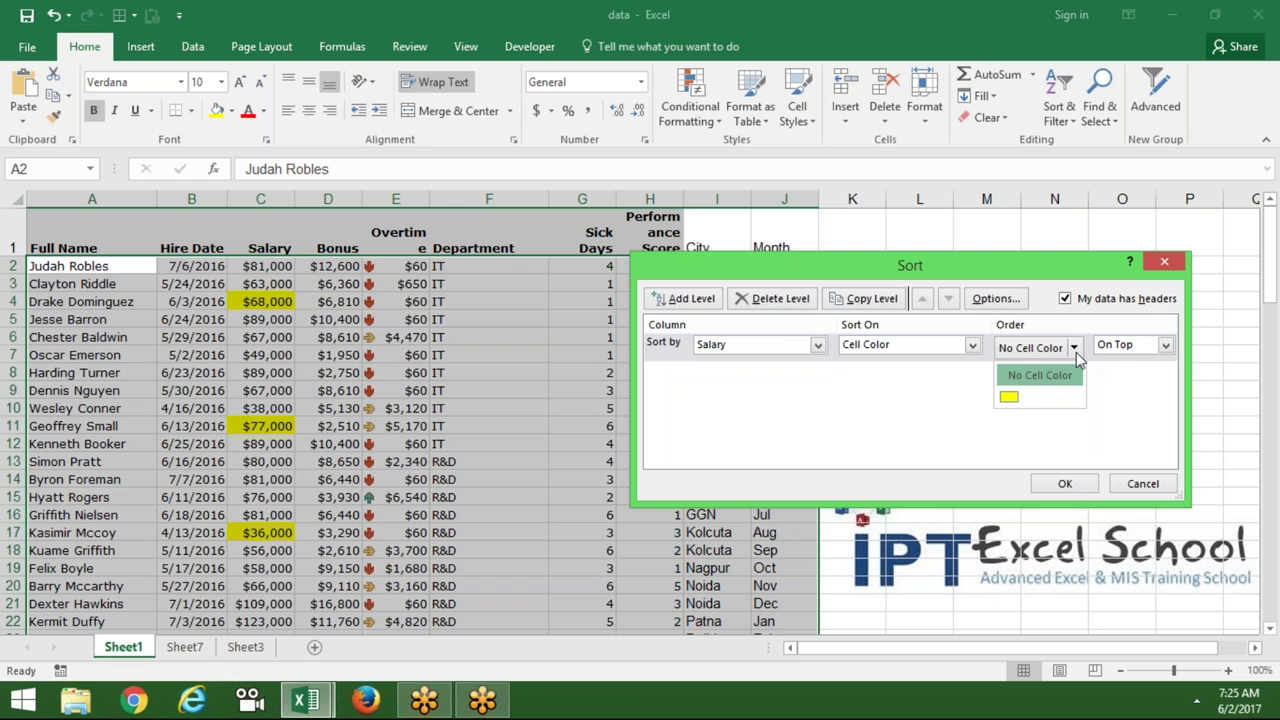
Order the Salary sort by the yellow fill with On Top, and apply it
click(1010, 397)
click(1126, 347)
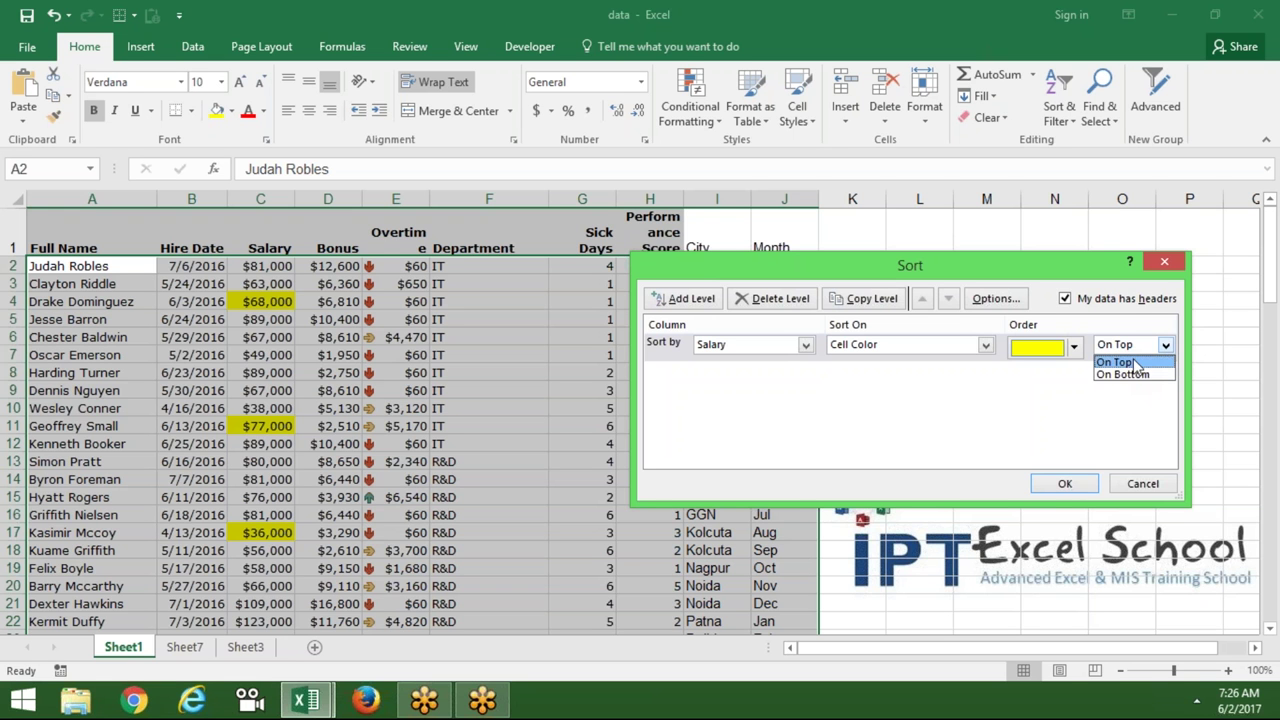
click(1135, 364)
click(1135, 364)
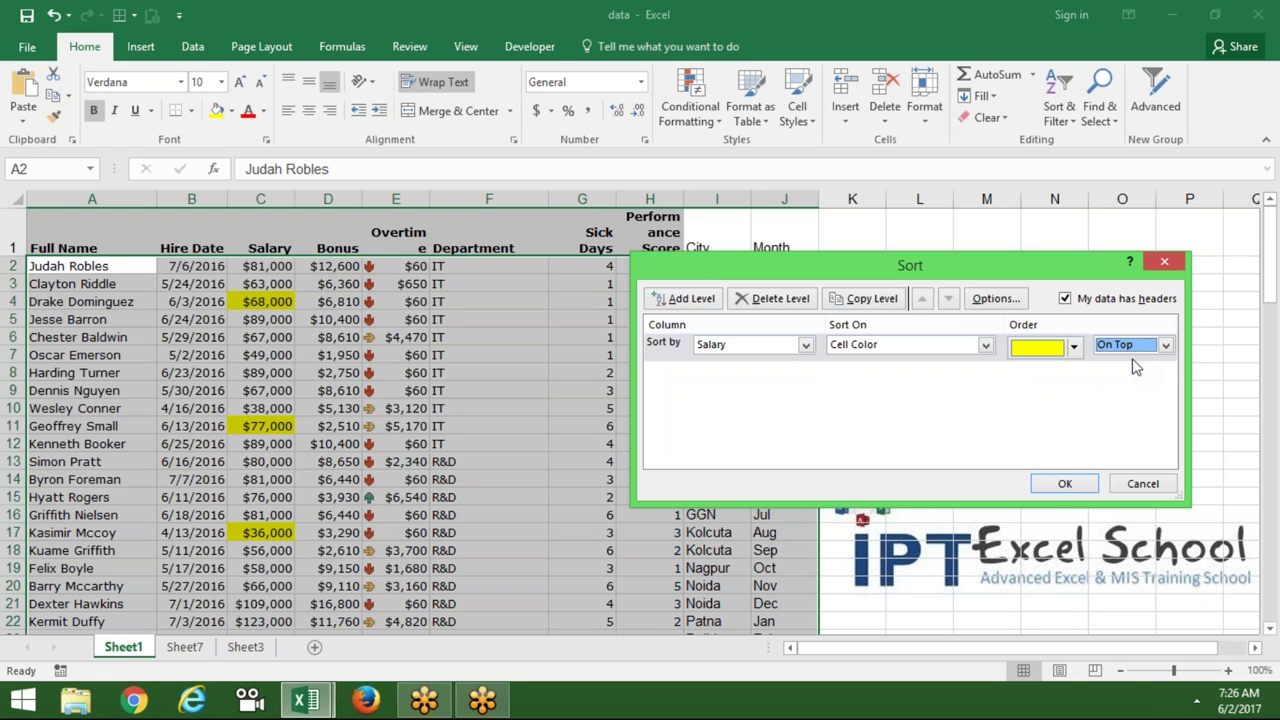
click(1064, 484)
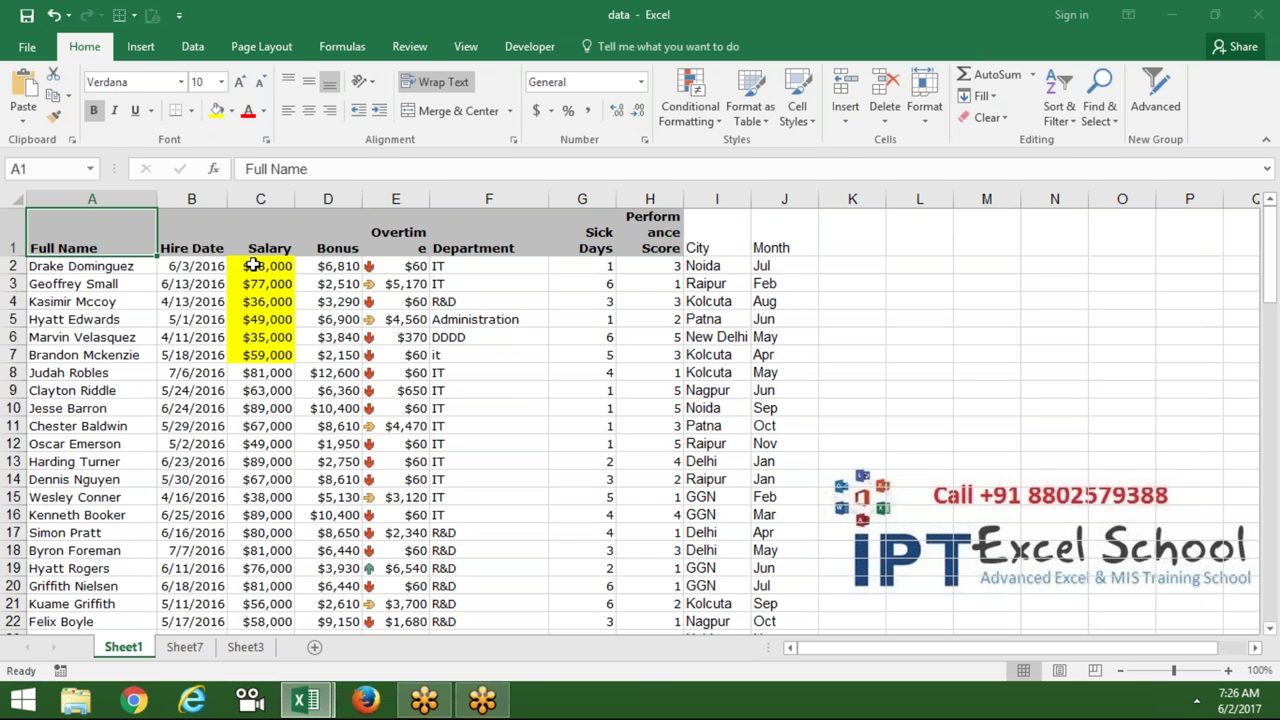
Sort the table by Overtime cell icon with the red down arrow on top
click(1058, 112)
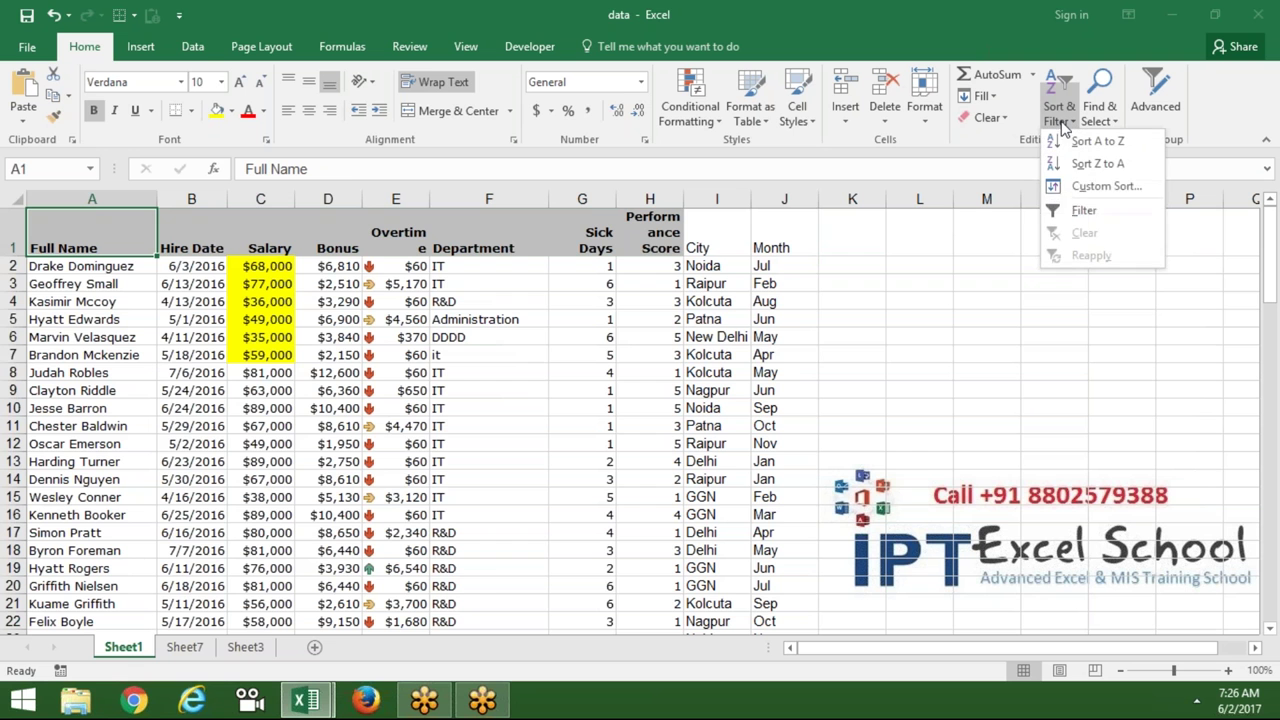
click(1100, 186)
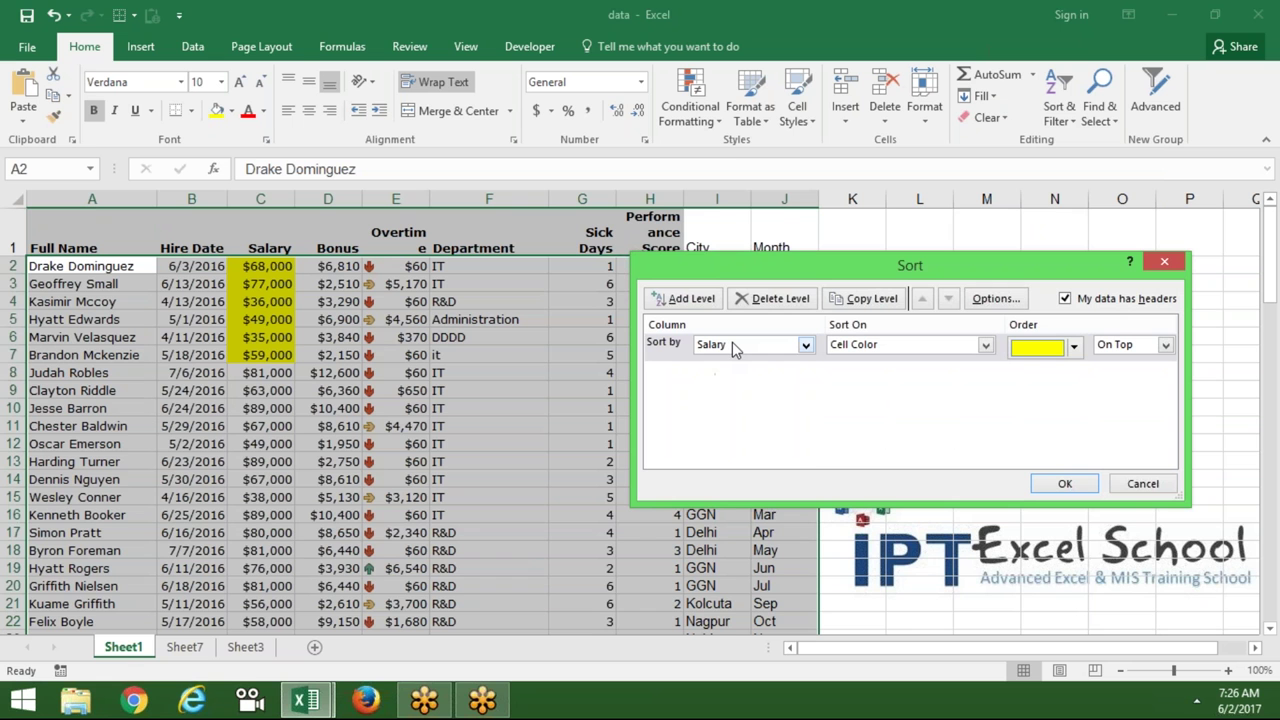
click(732, 346)
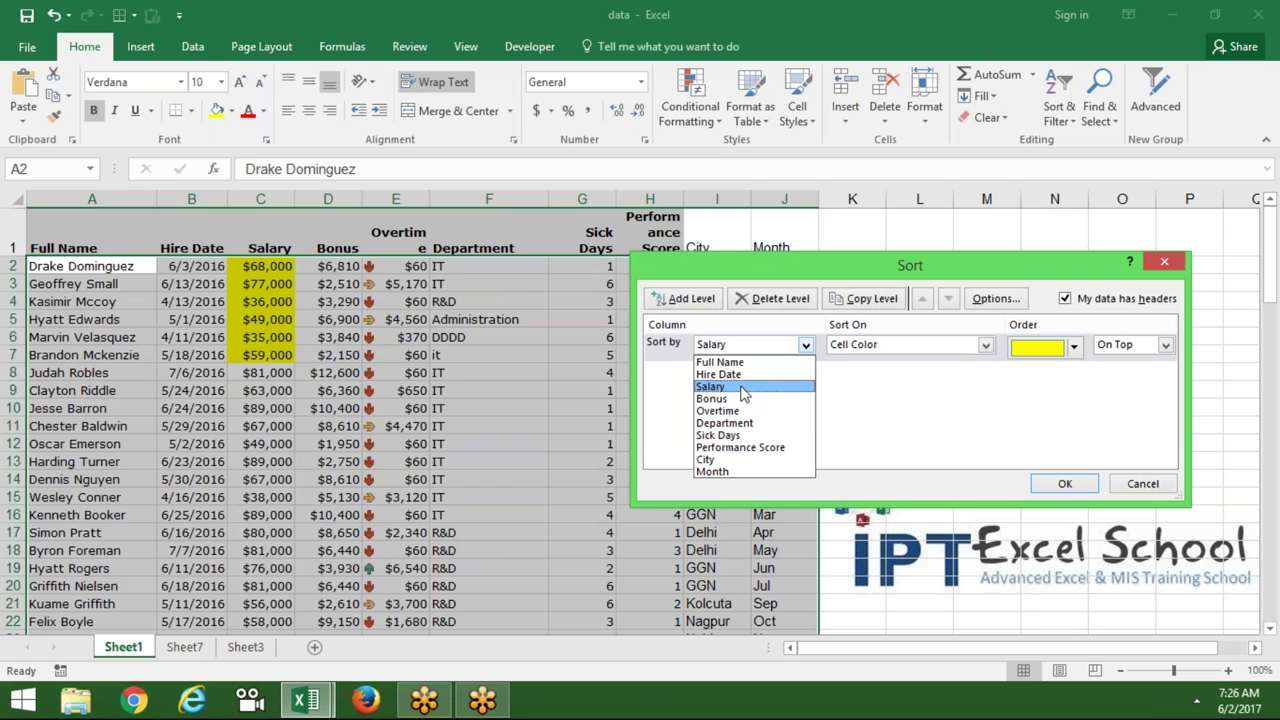
click(740, 412)
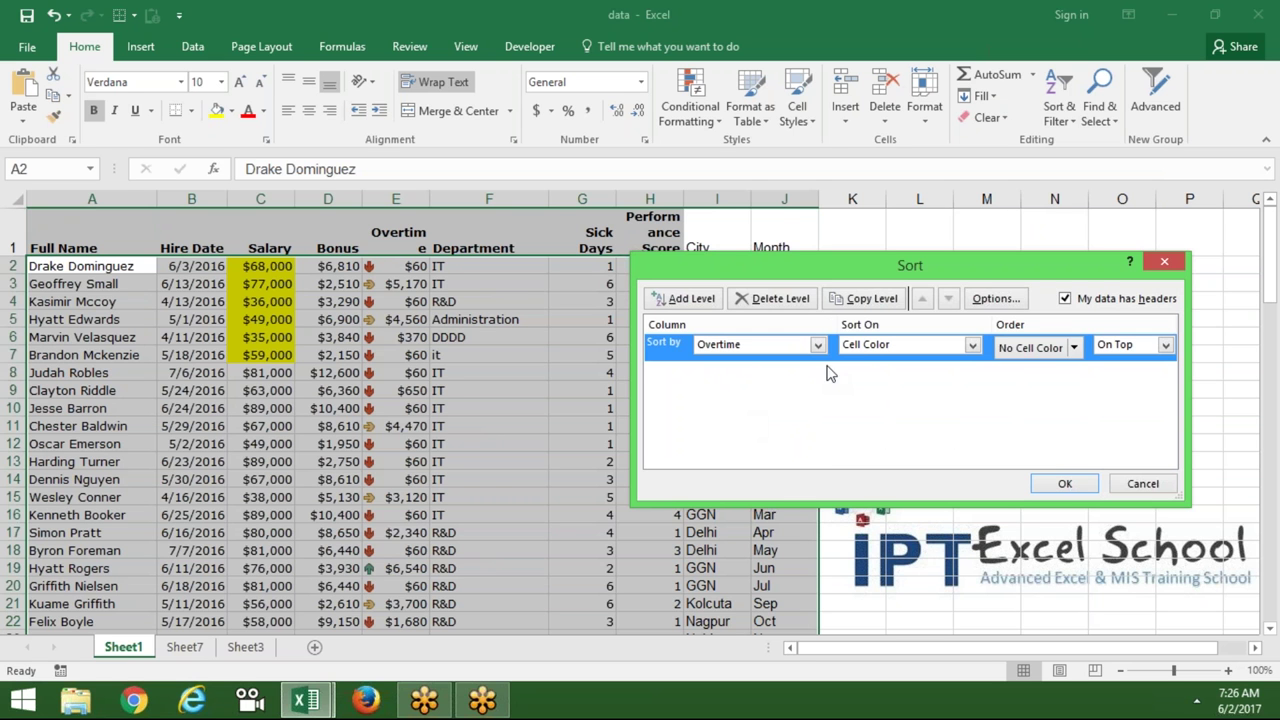
click(868, 348)
click(868, 398)
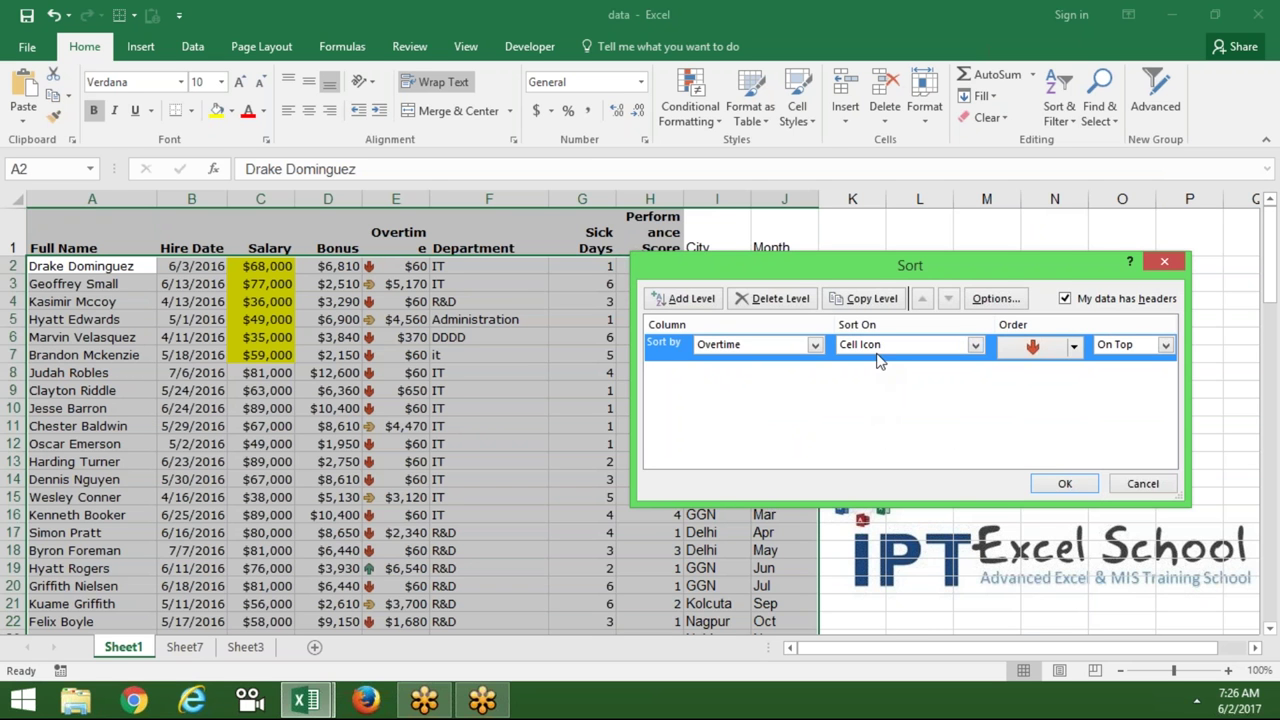
click(1076, 356)
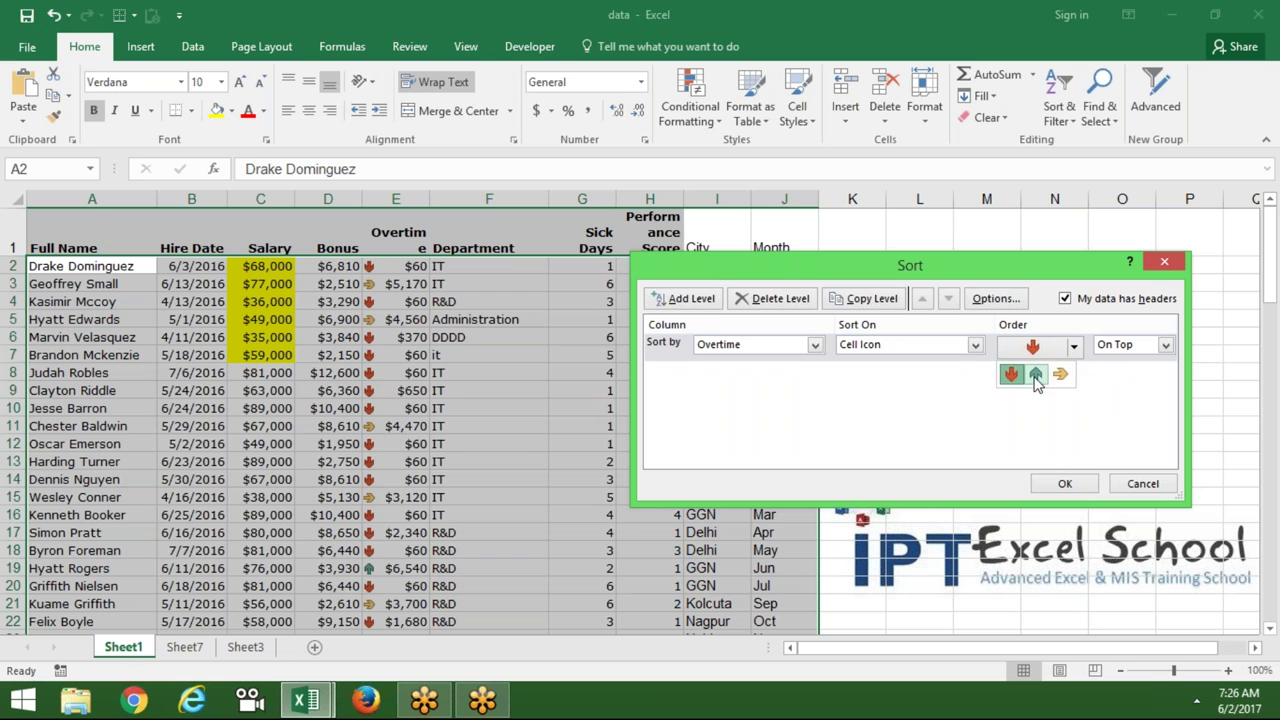
click(1010, 374)
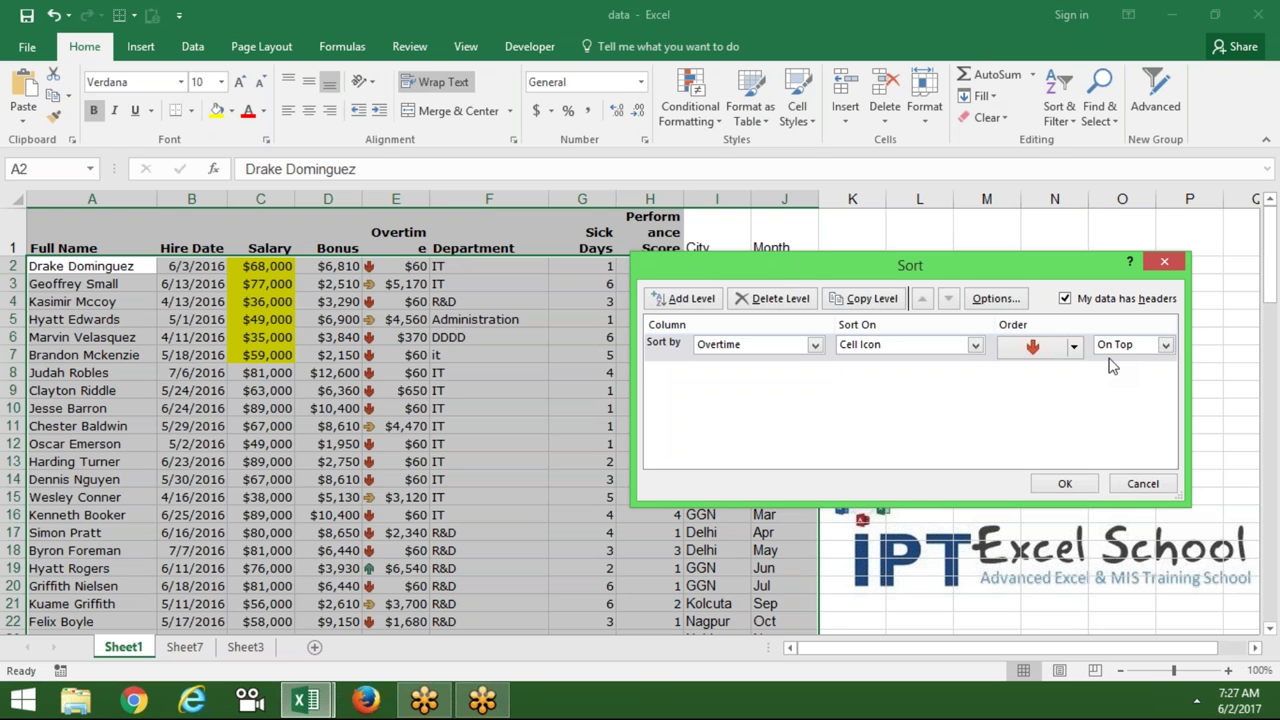
click(1080, 483)
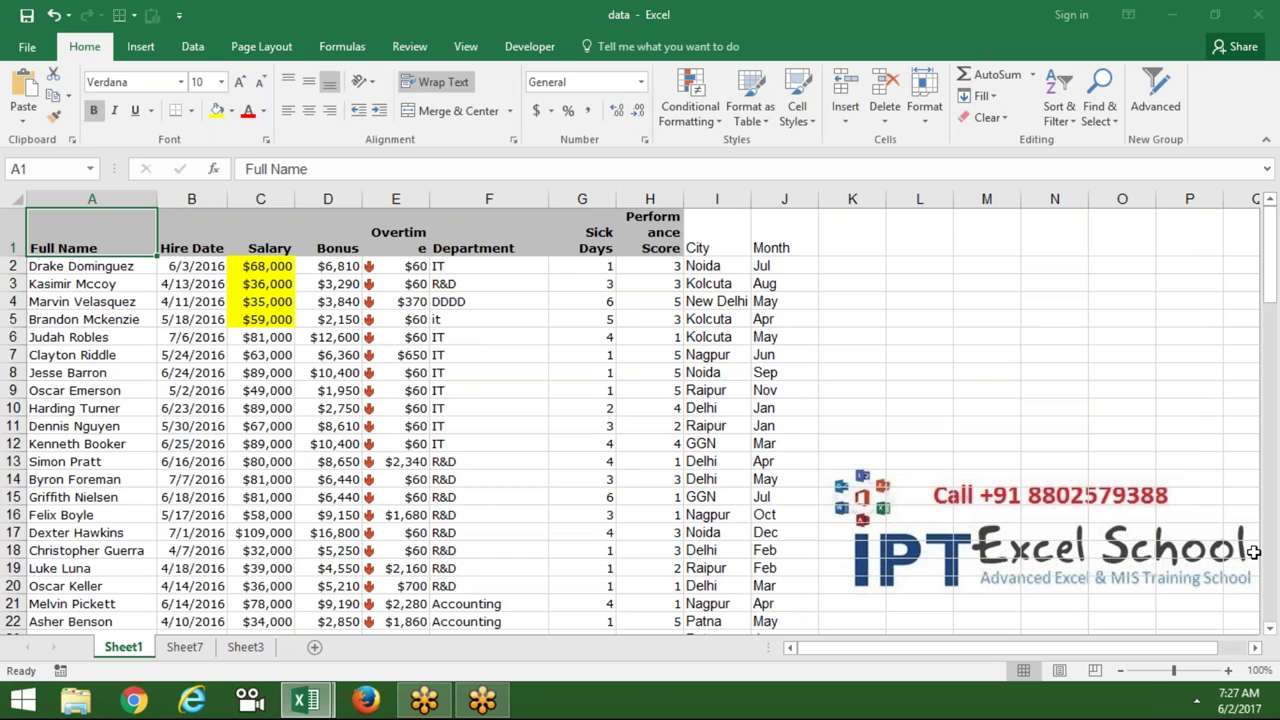
Sort the table A to Z by Department
click(512, 305)
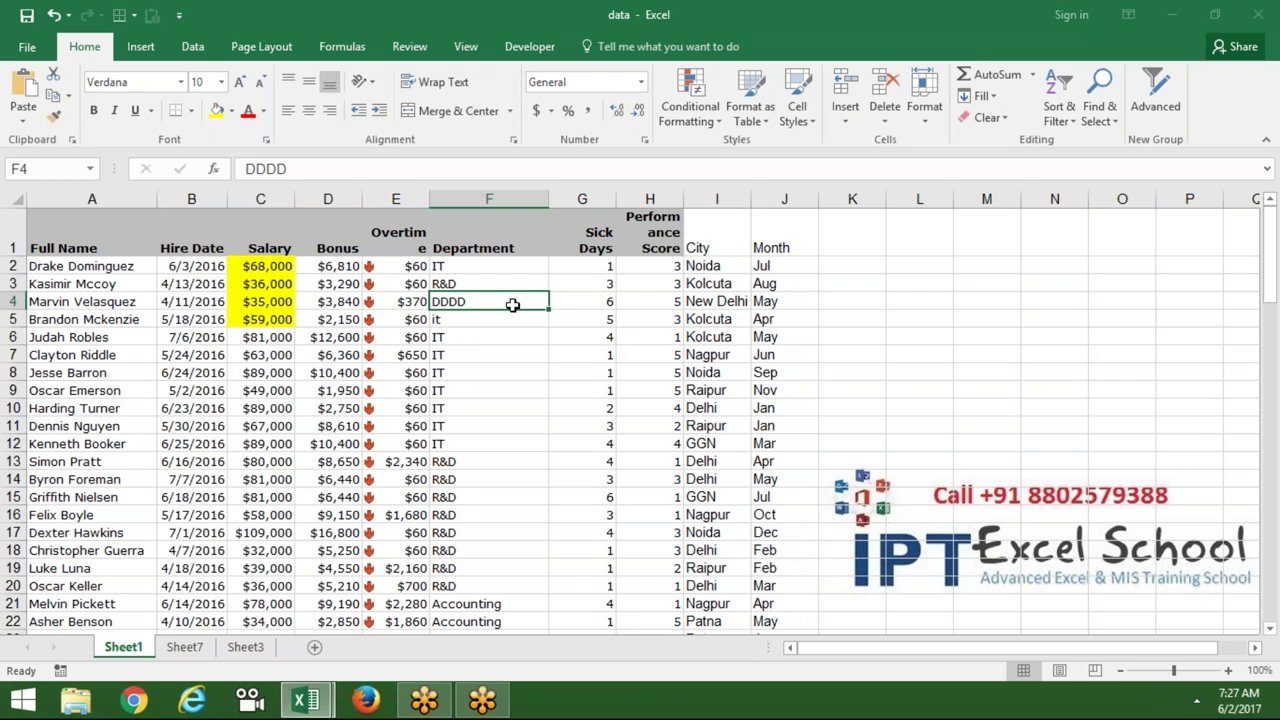
click(1062, 118)
click(1080, 143)
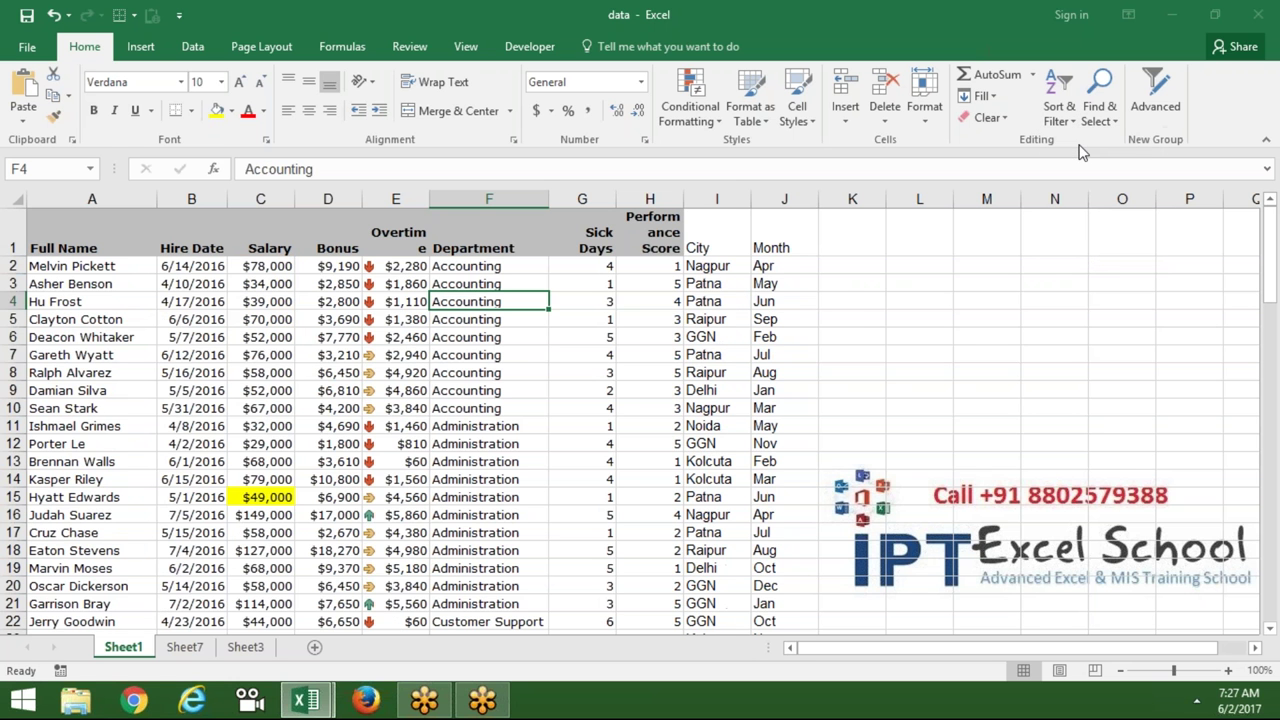
drag(1276, 262, 1276, 420)
Change the Department entries in F58 and F61 to lowercase 'it'
click(517, 431)
text(it)
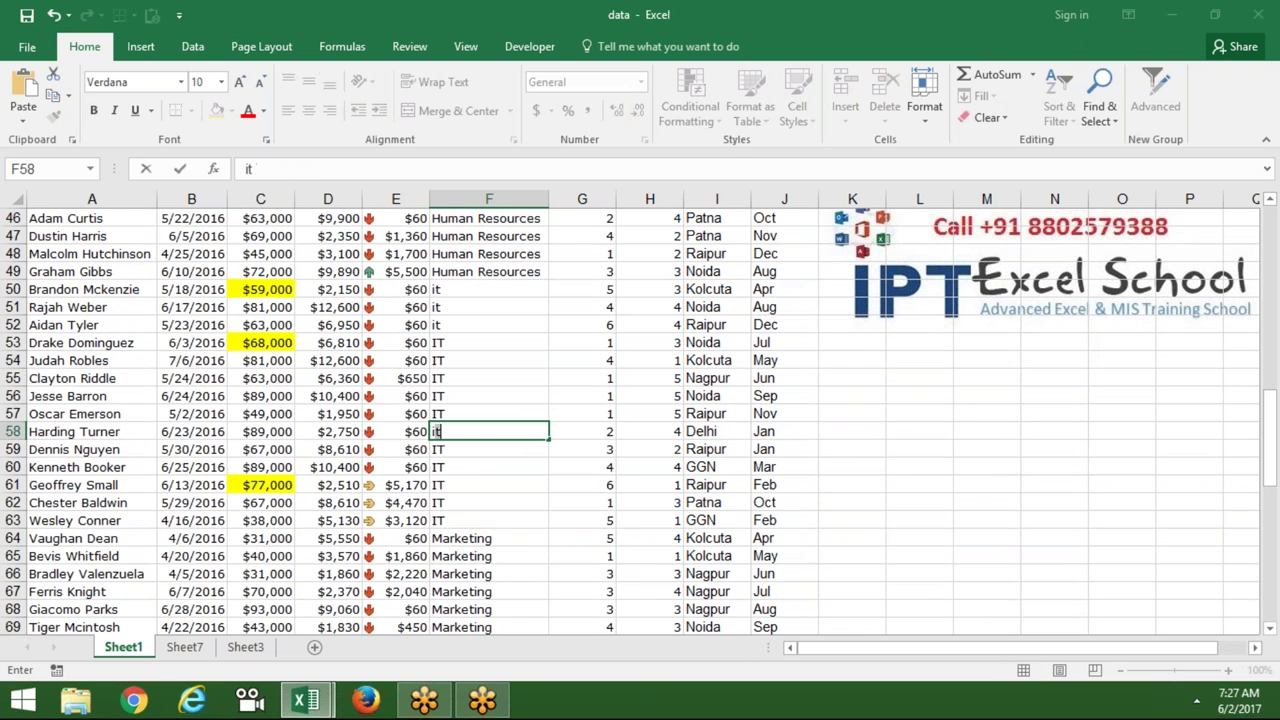
click(502, 477)
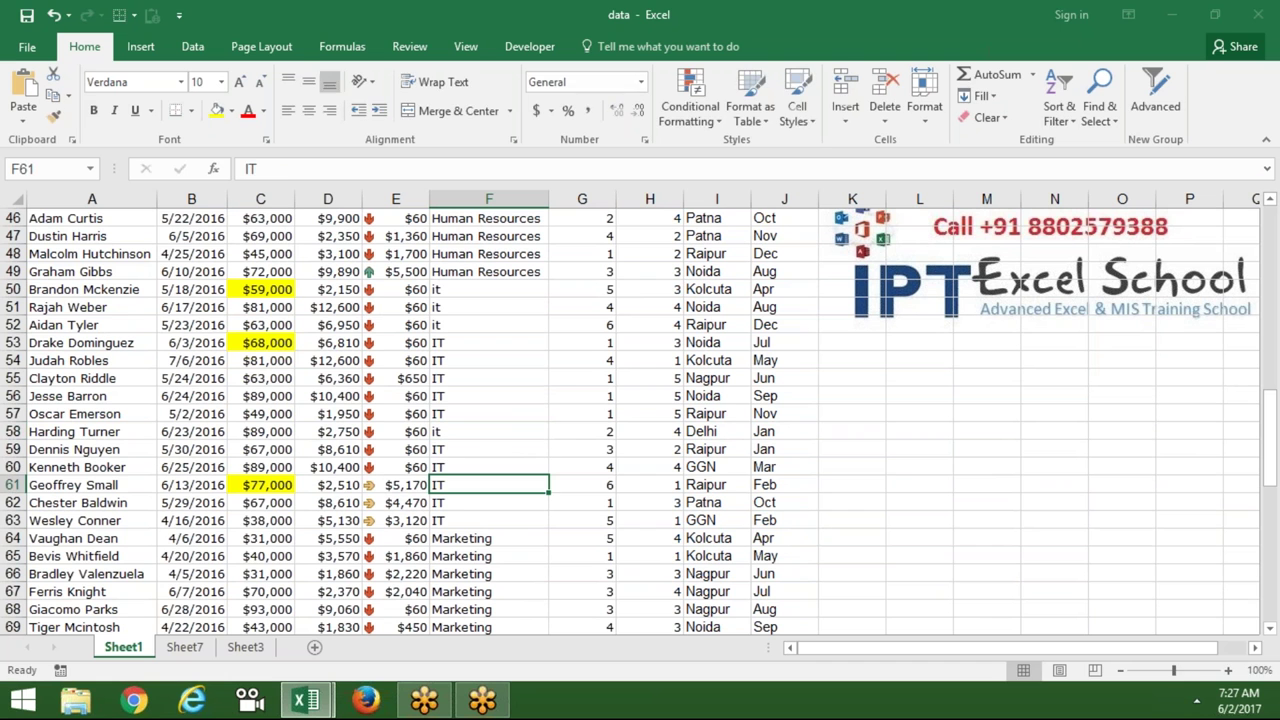
text(it)
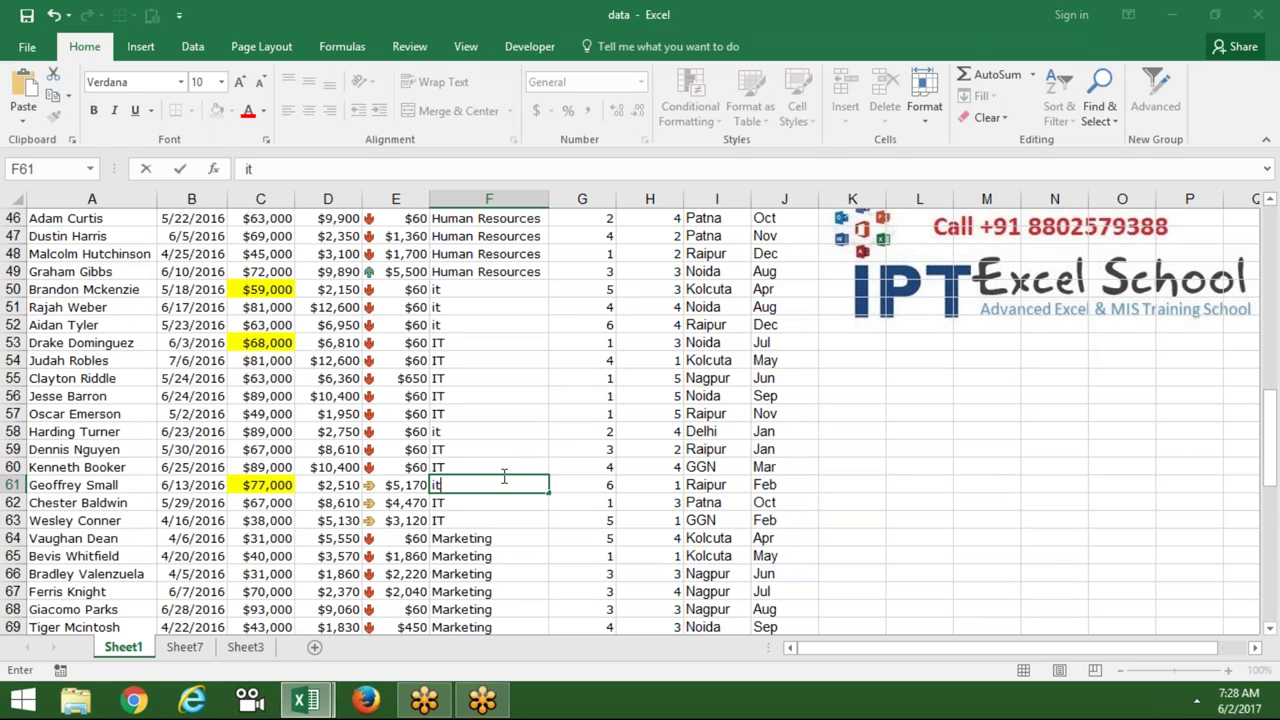
click(488, 449)
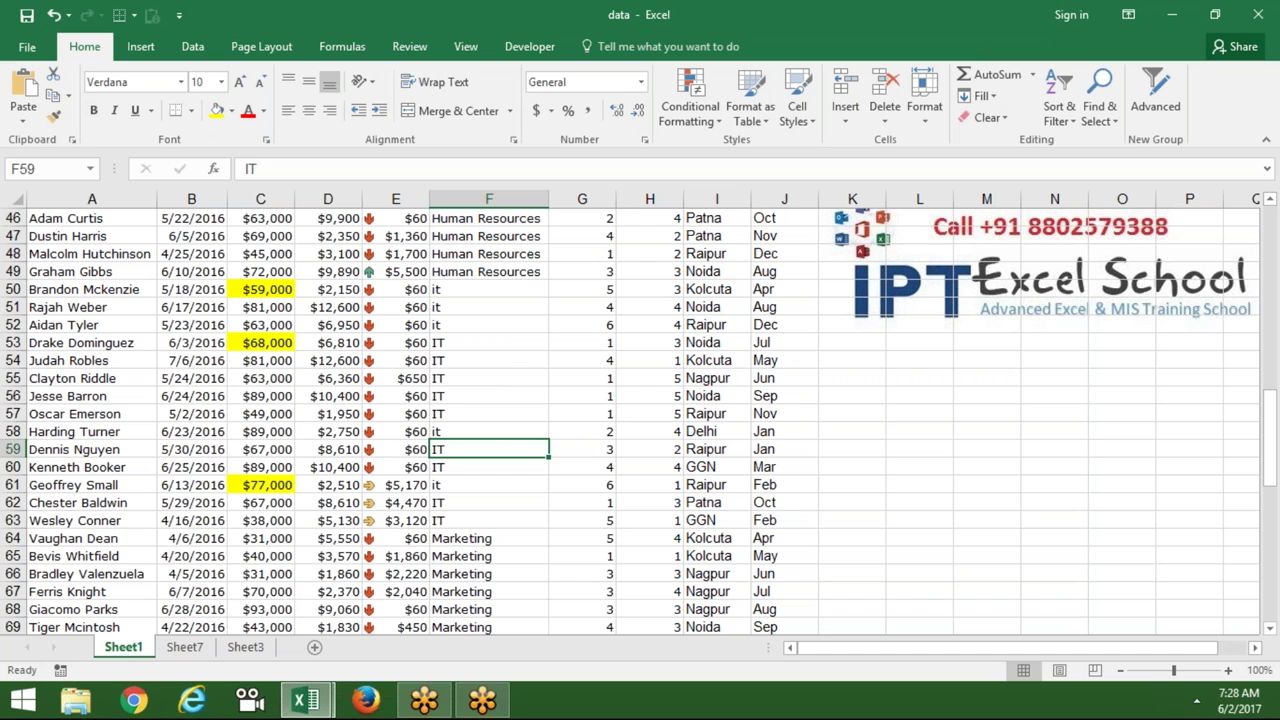
click(506, 350)
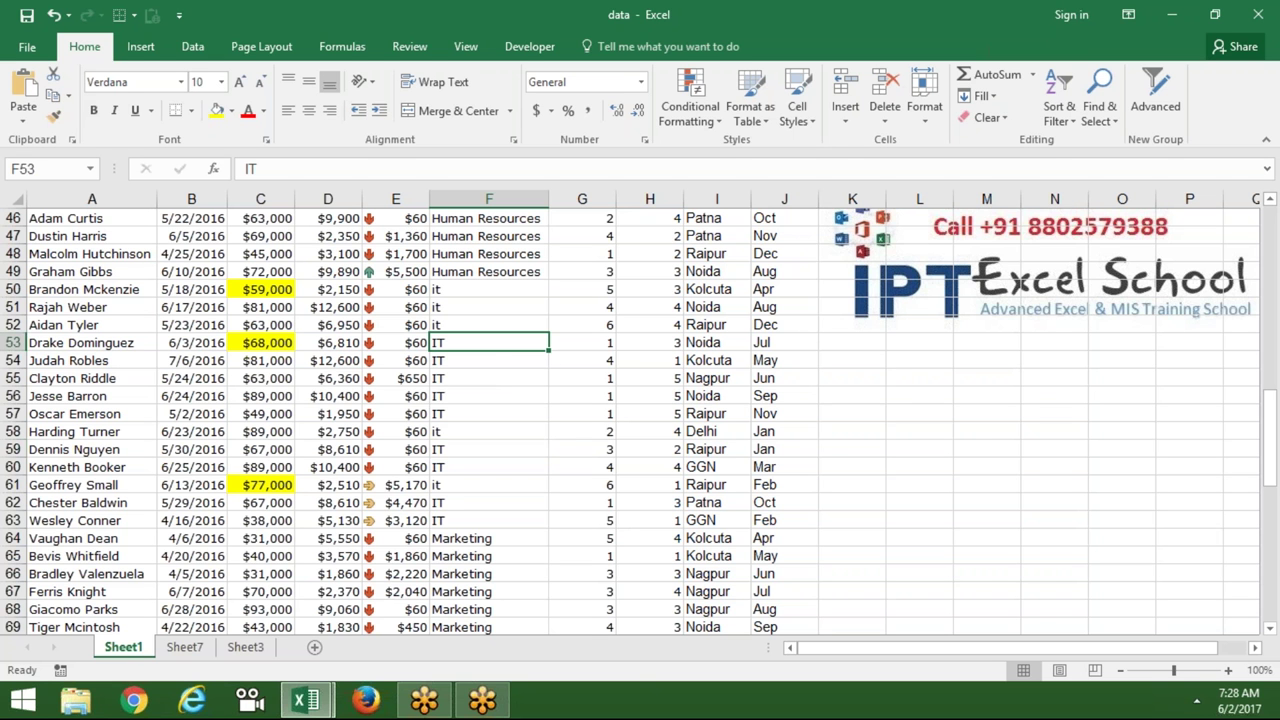
Re-sort by Department using case-sensitive, top-to-bottom sort options
click(1050, 128)
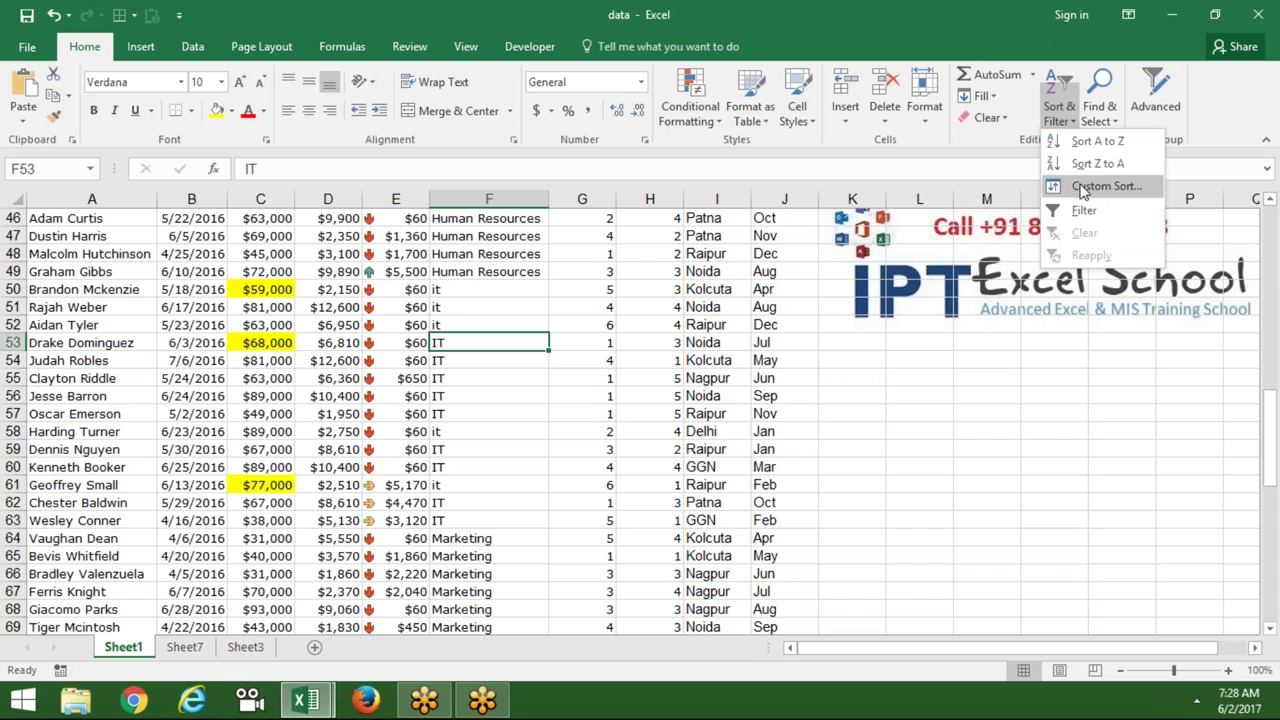
click(1100, 187)
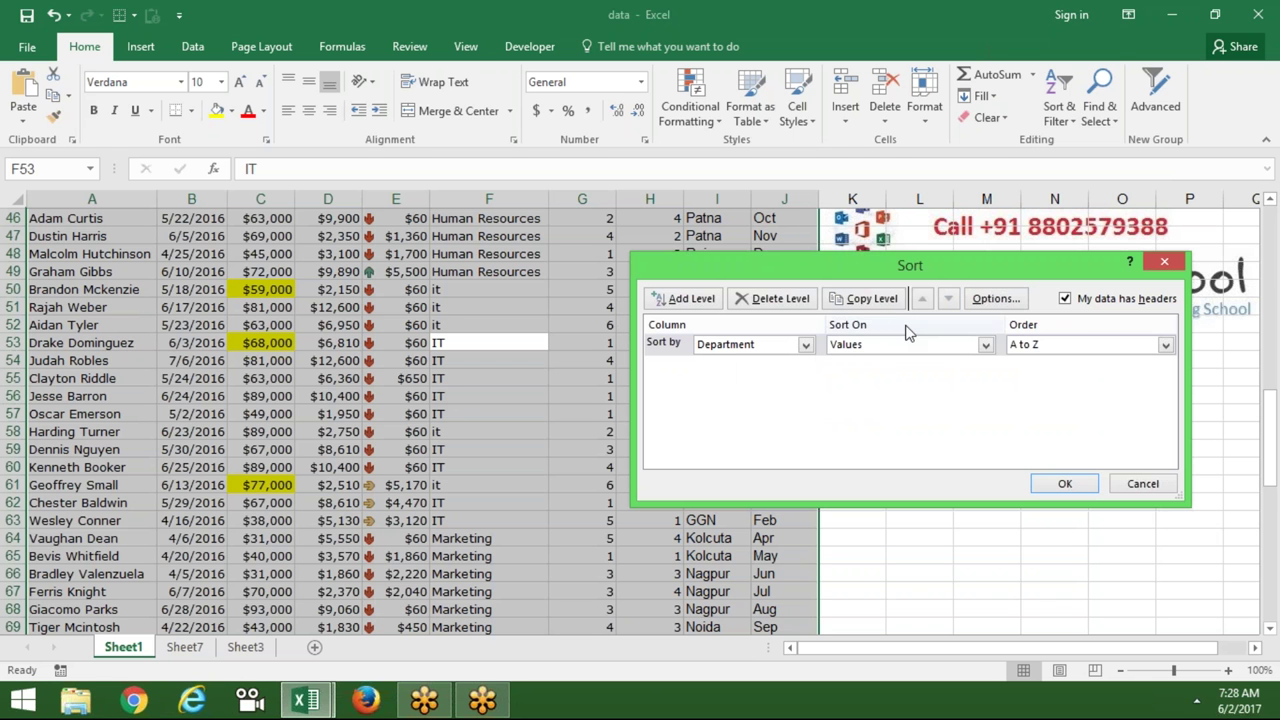
click(990, 302)
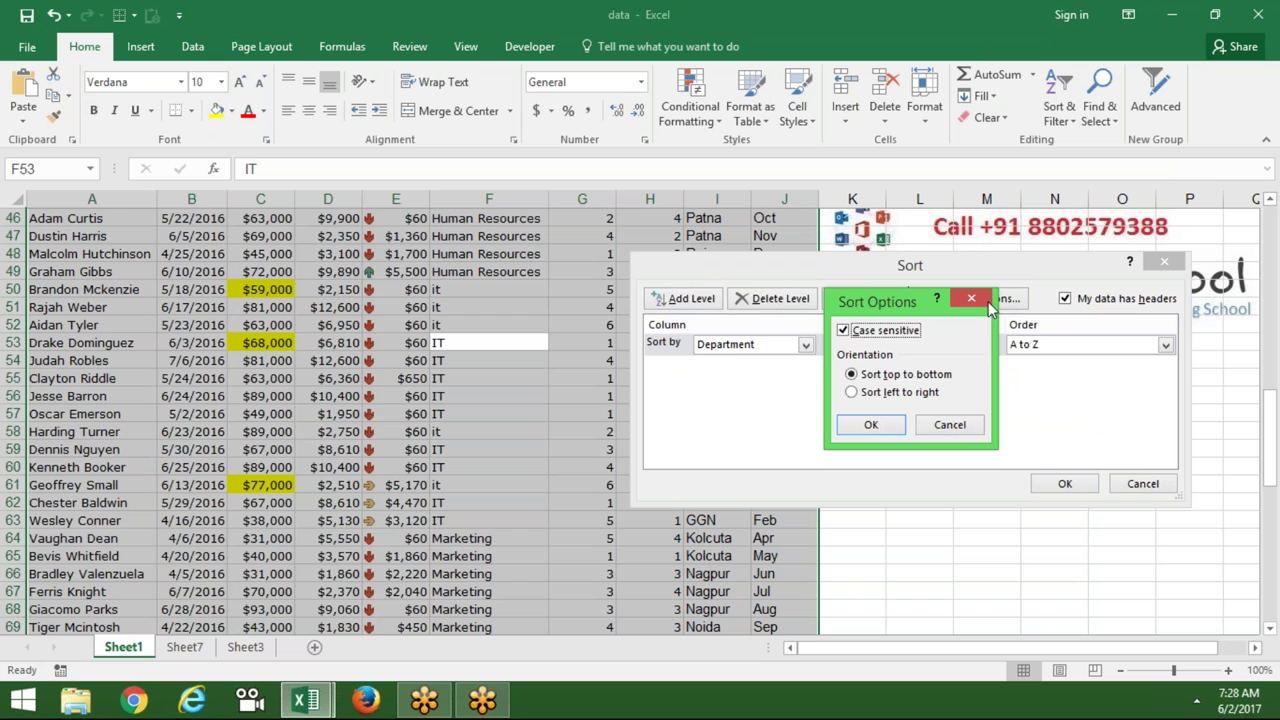
click(929, 393)
click(870, 425)
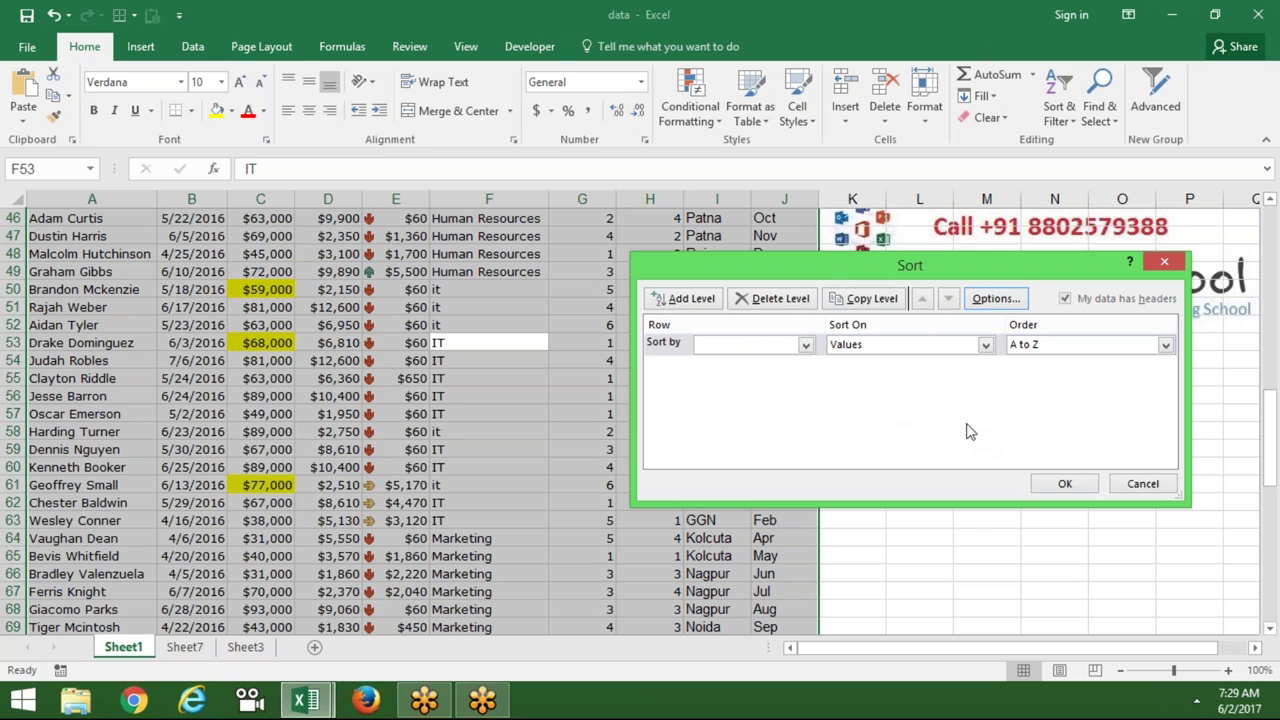
click(993, 300)
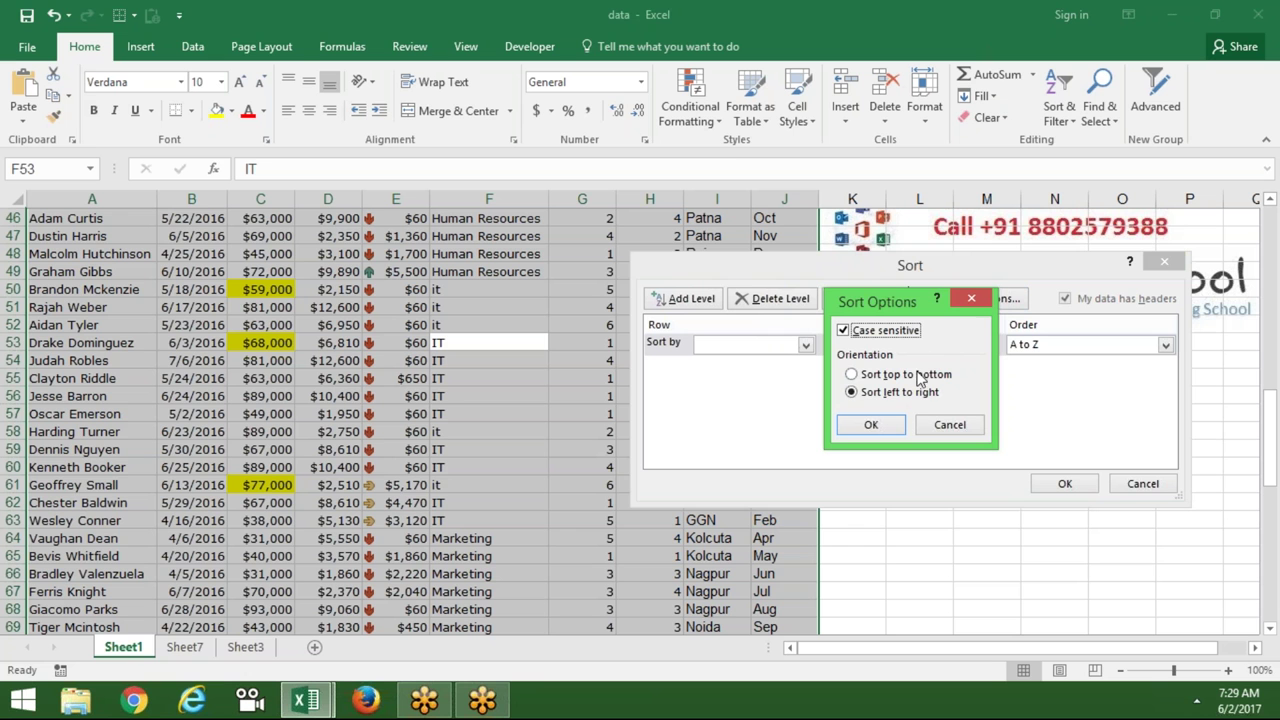
click(908, 377)
click(888, 426)
click(805, 346)
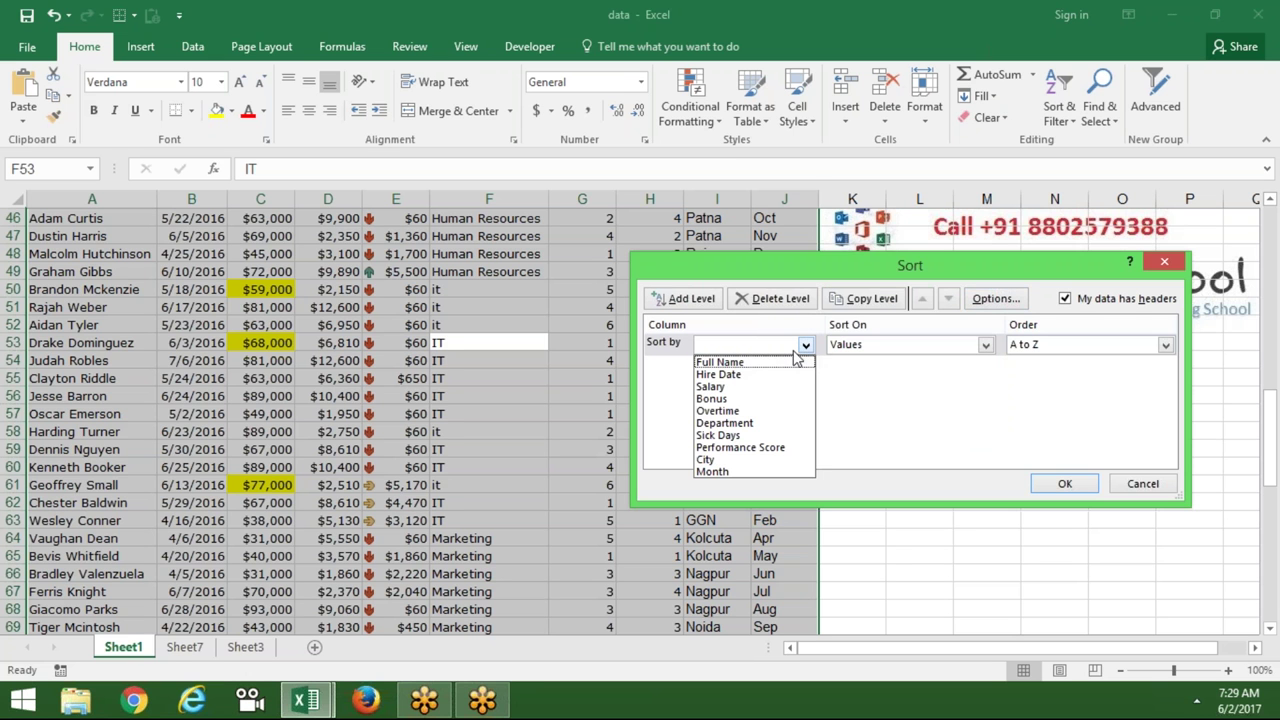
click(740, 423)
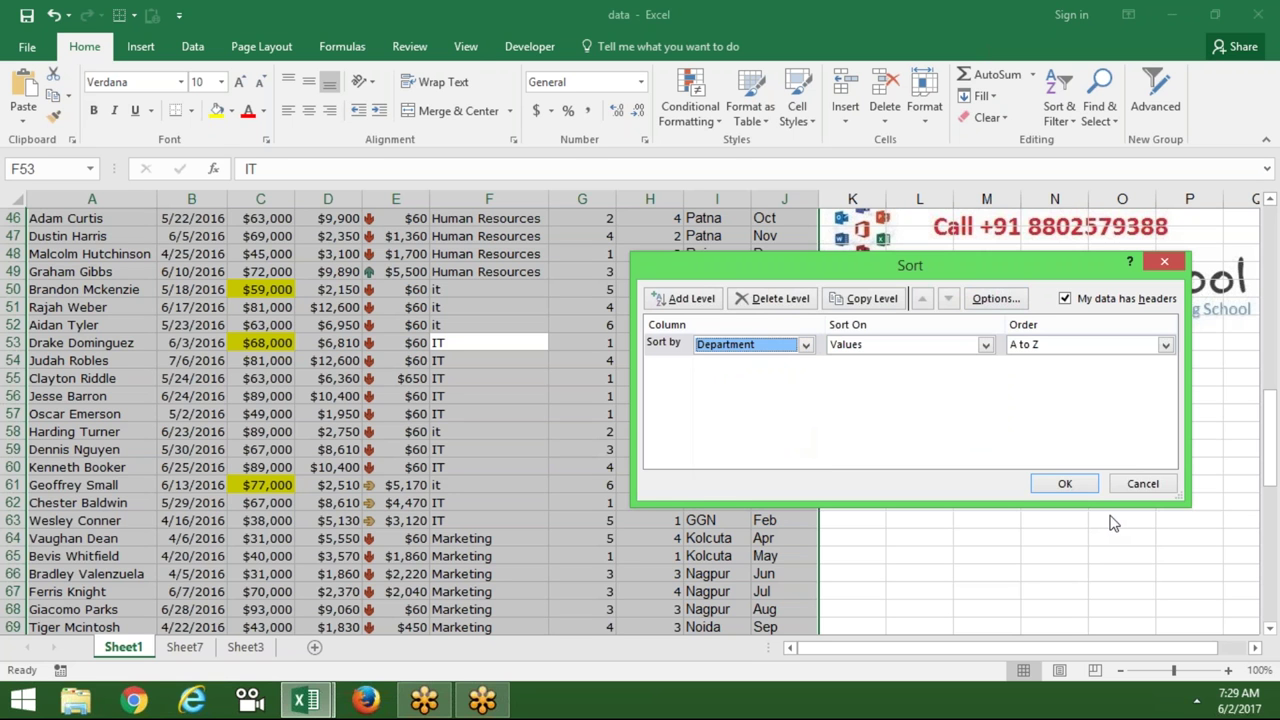
click(1065, 483)
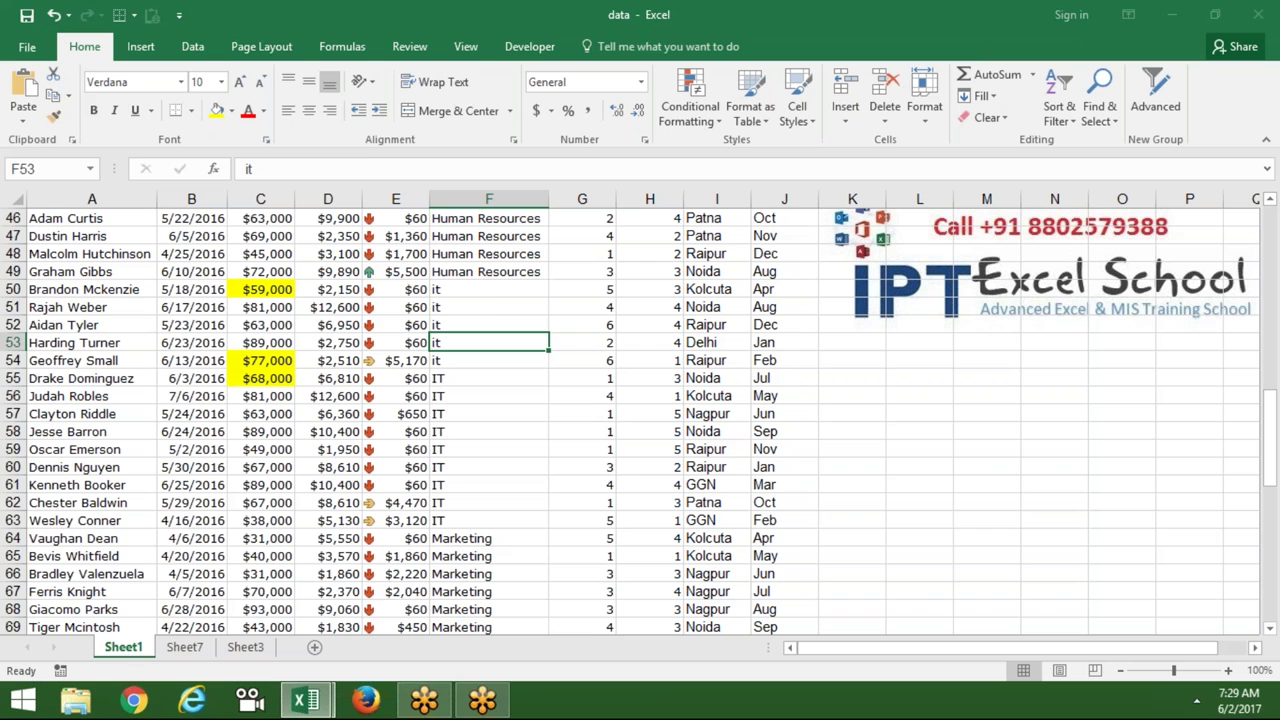
Inspect the lowercase 'it' cells F50–F54 and the entries in row 49
drag(489, 289, 494, 360)
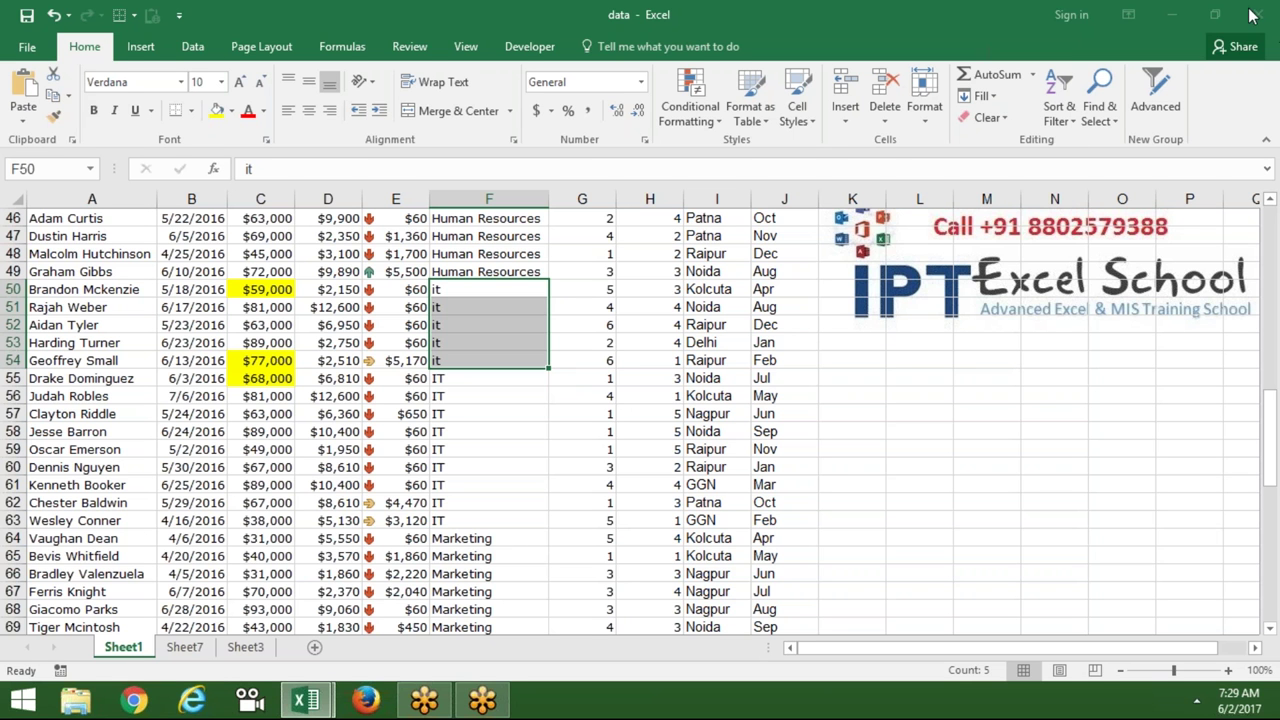
mouse_move(1252, 46)
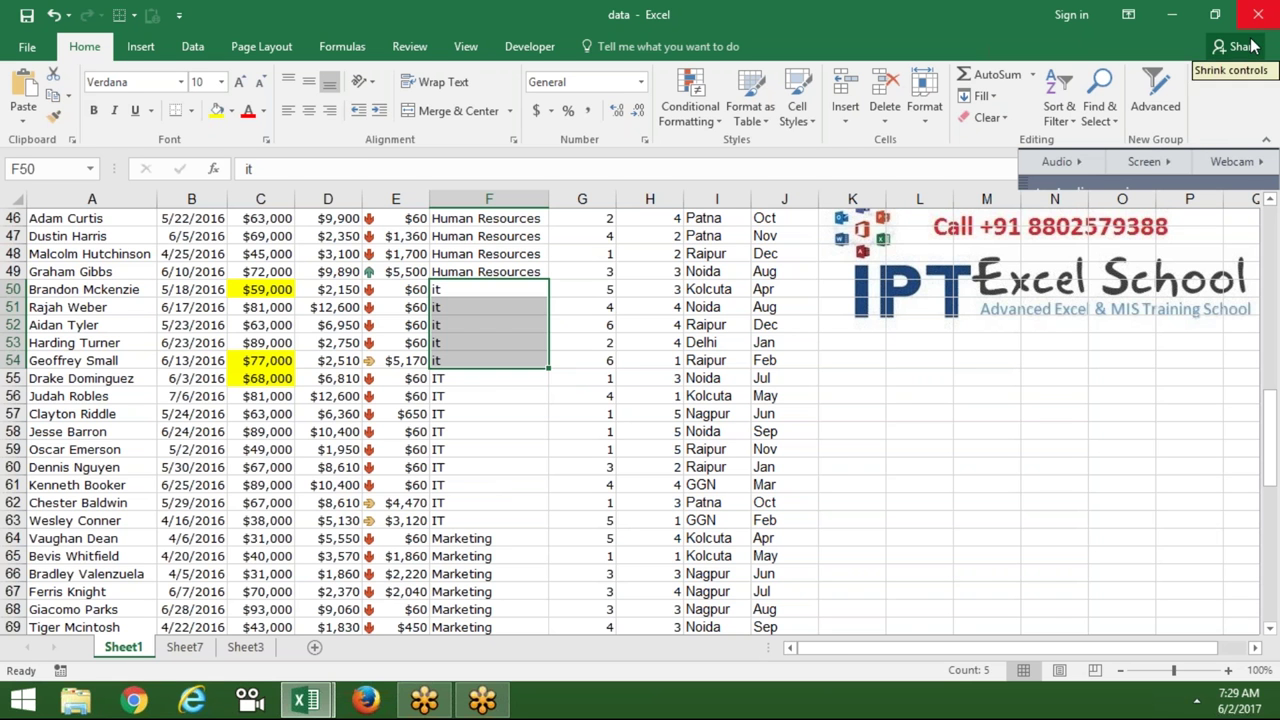
click(650, 272)
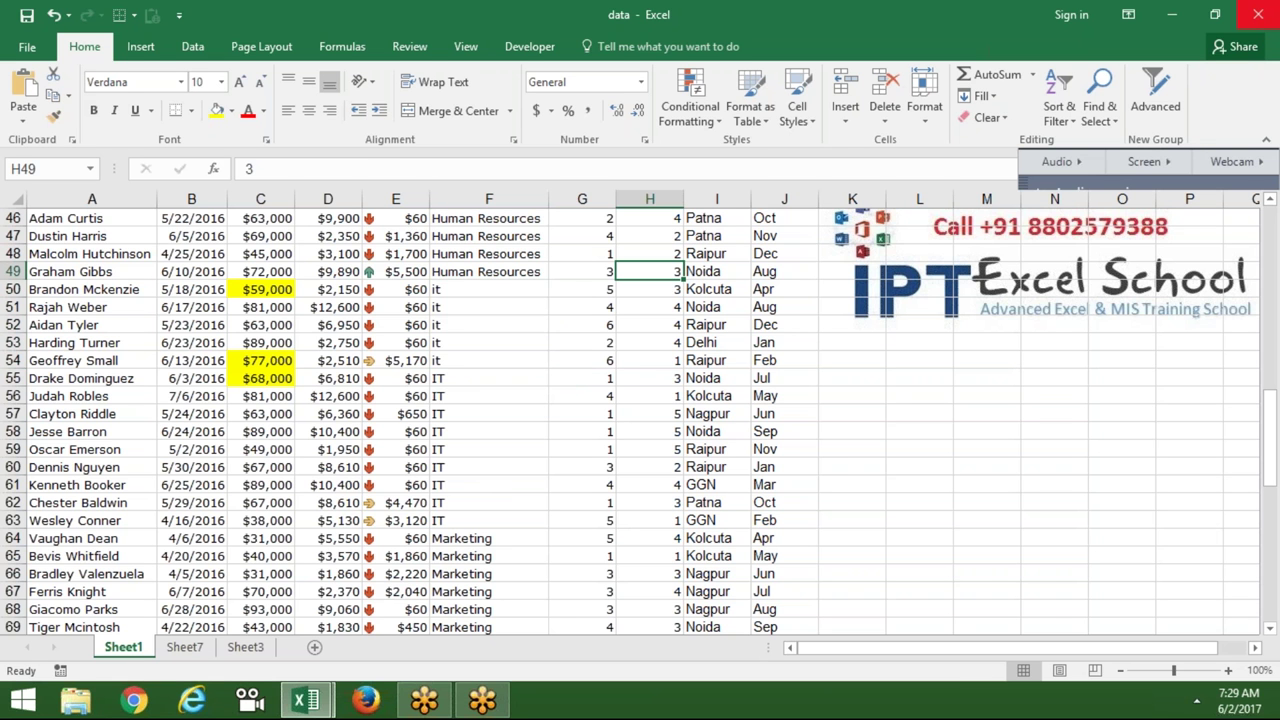
click(582, 272)
click(488, 272)
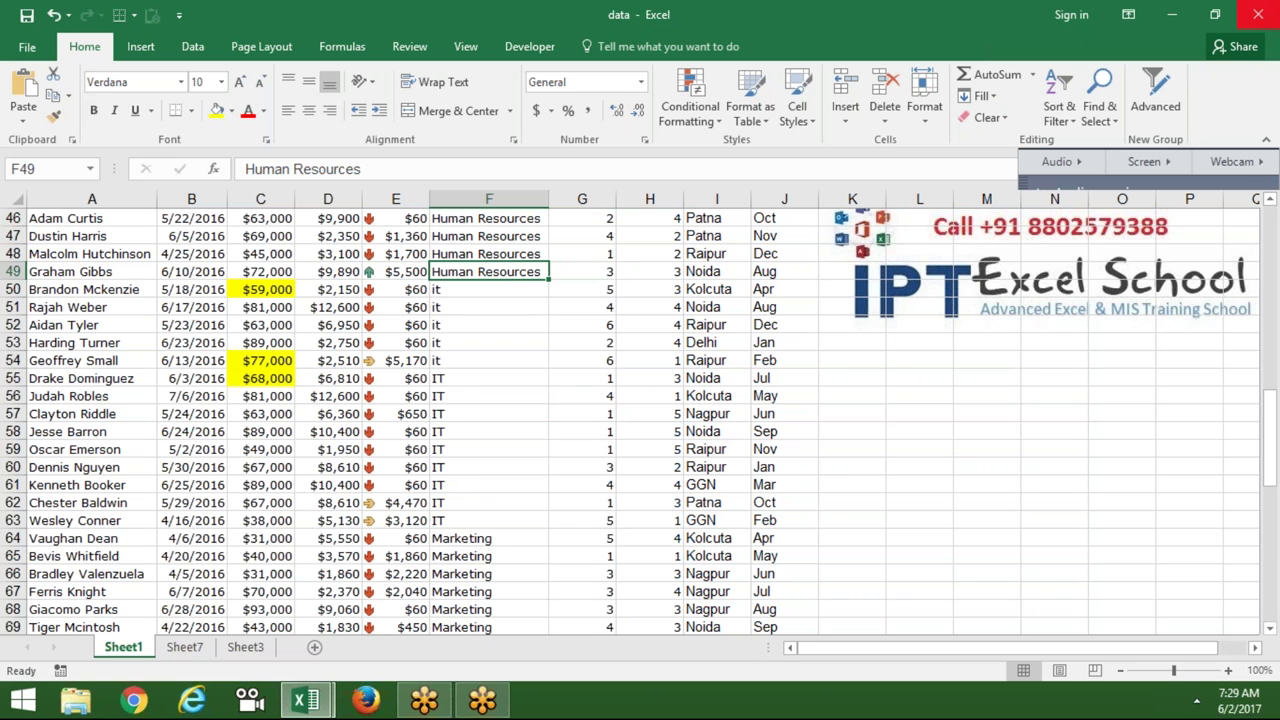
Change F58 and F61 to lowercase 'it', correcting the mistyped 'itt'
click(489, 430)
text(it)
key(Return)
key(Down)
key(Down)
text(itt)
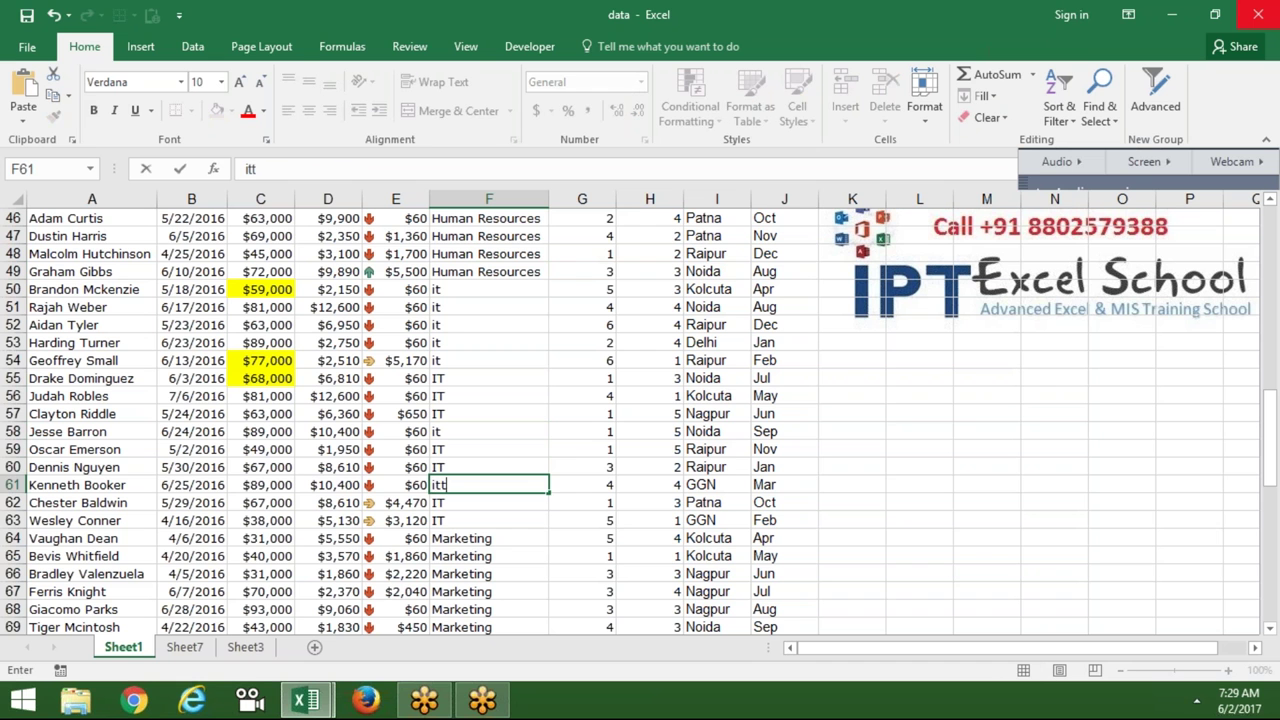
key(Up)
click(488, 484)
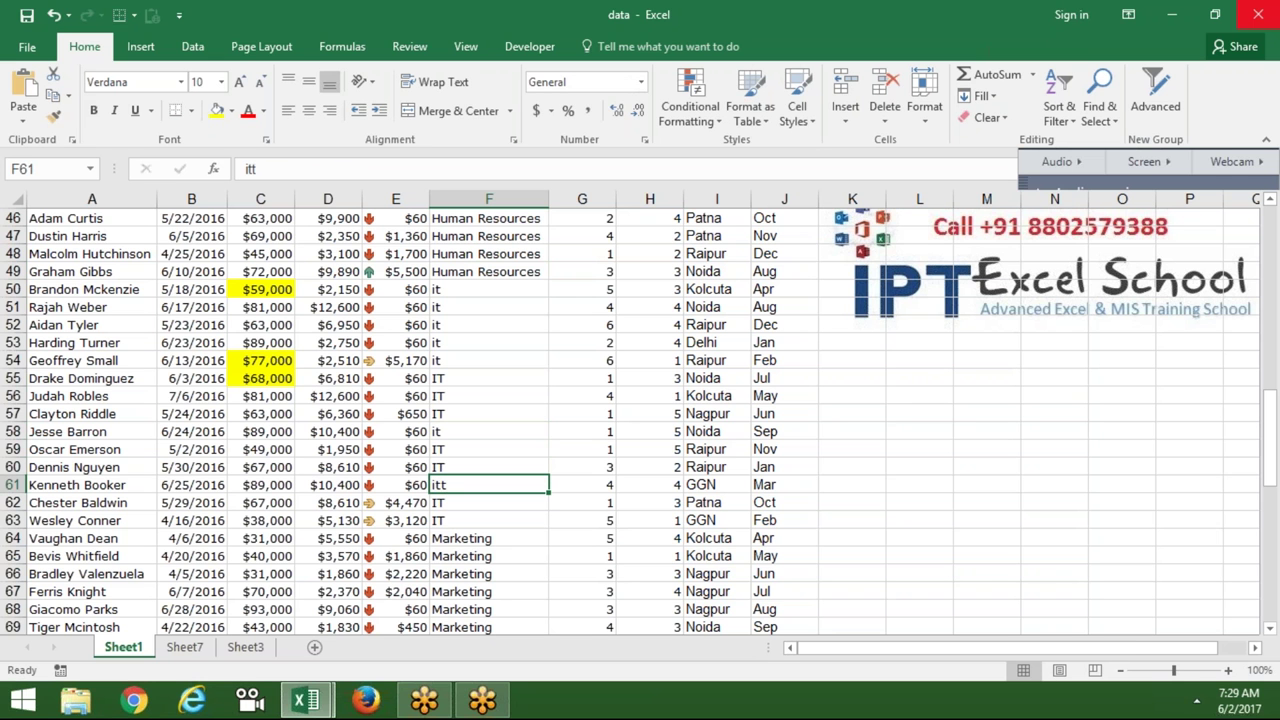
text(it)
key(Up)
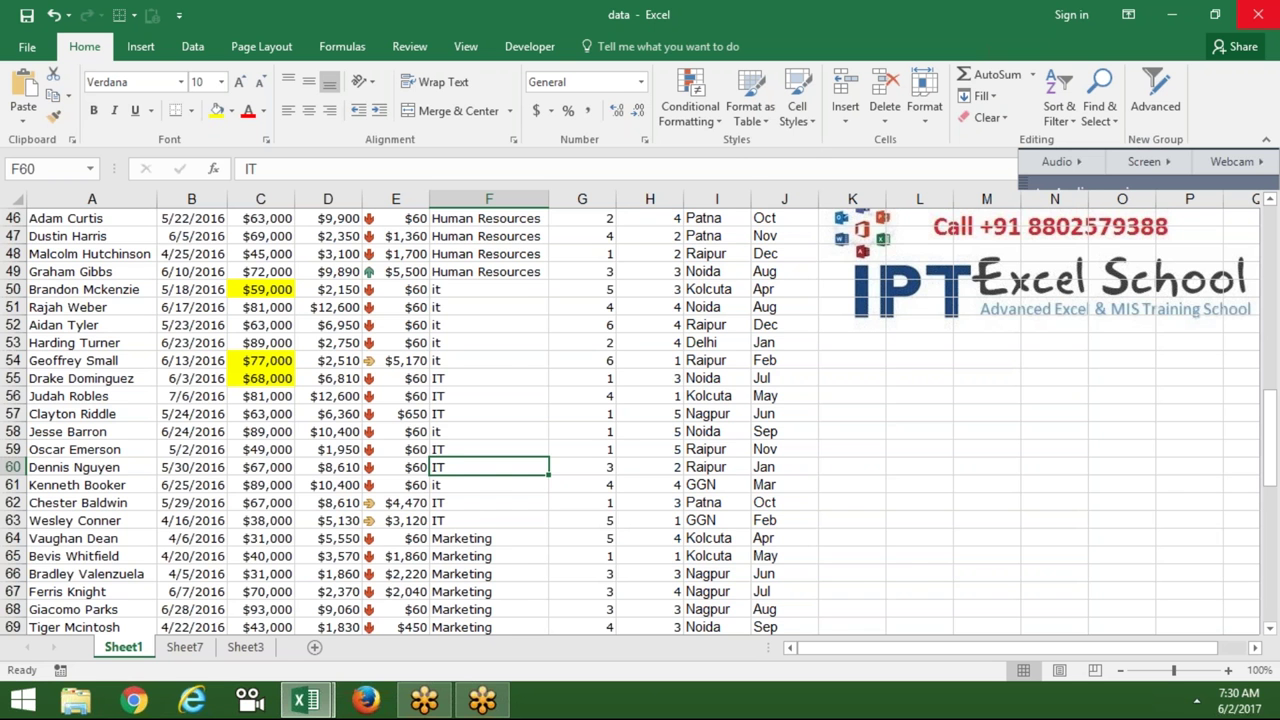
Re-apply the case-sensitive Department A to Z sort, then switch to Sheet7
key(ctrl+Up)
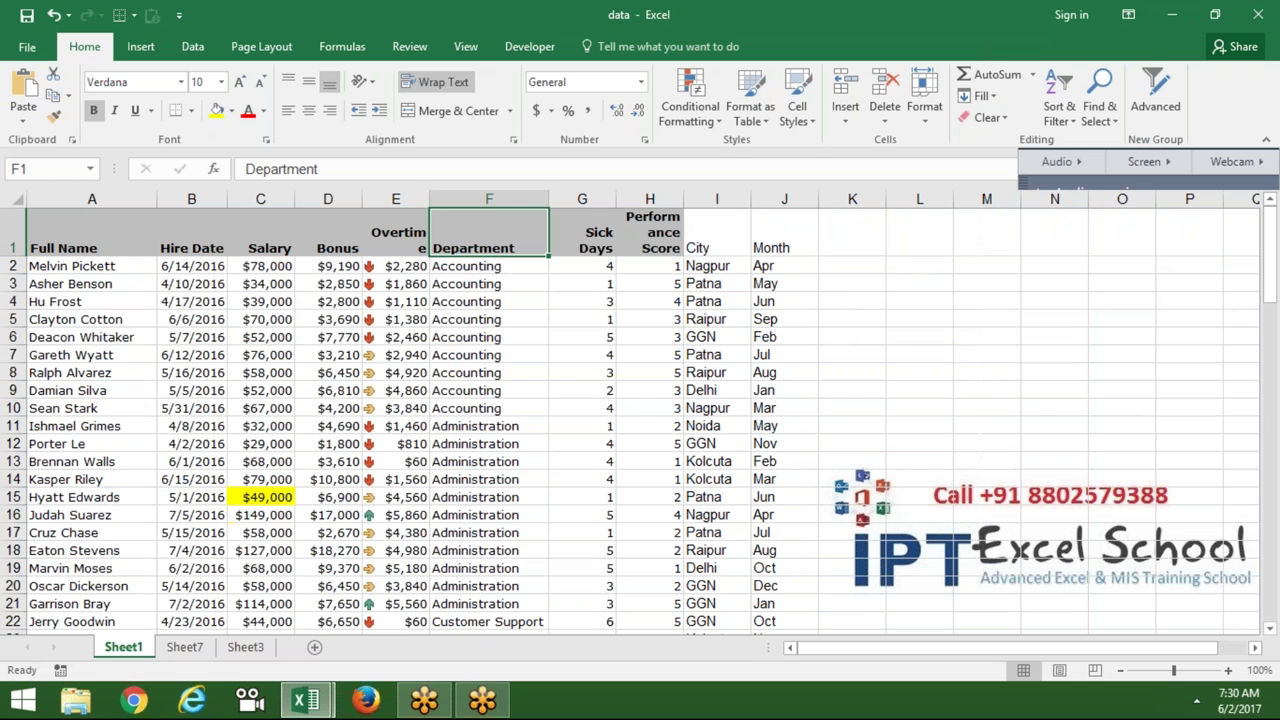
click(1245, 48)
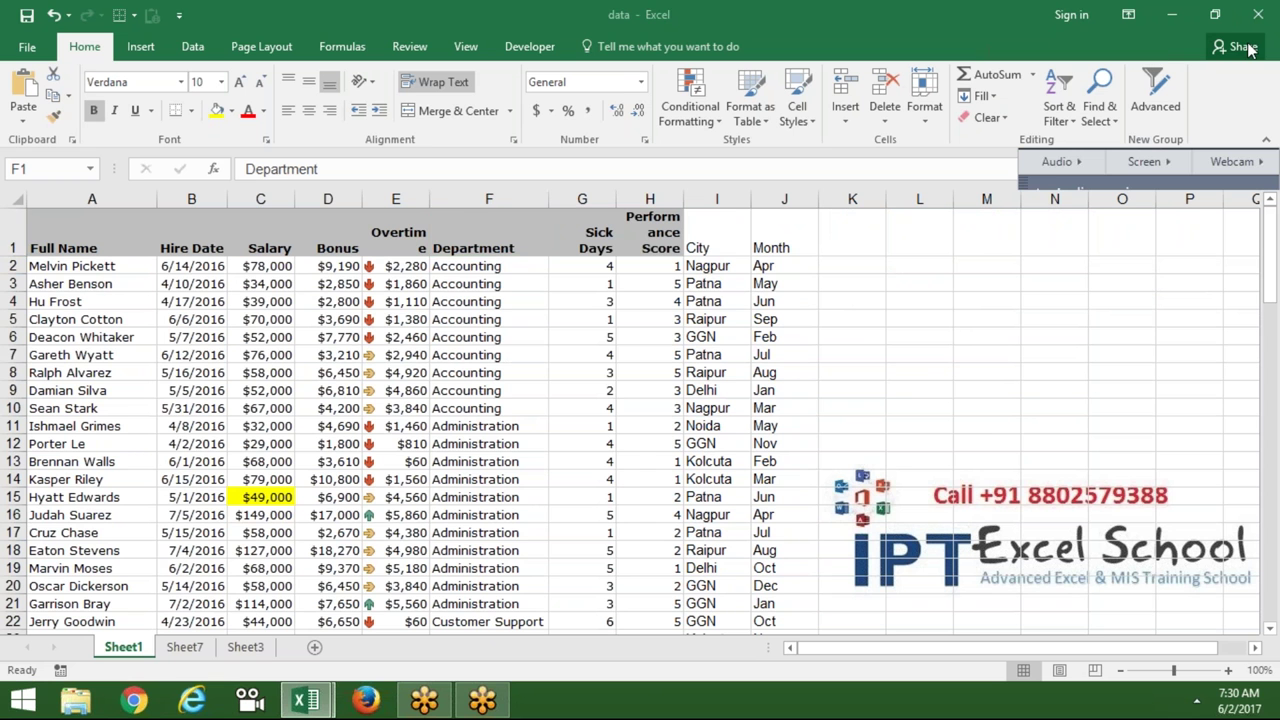
click(1060, 112)
click(1100, 186)
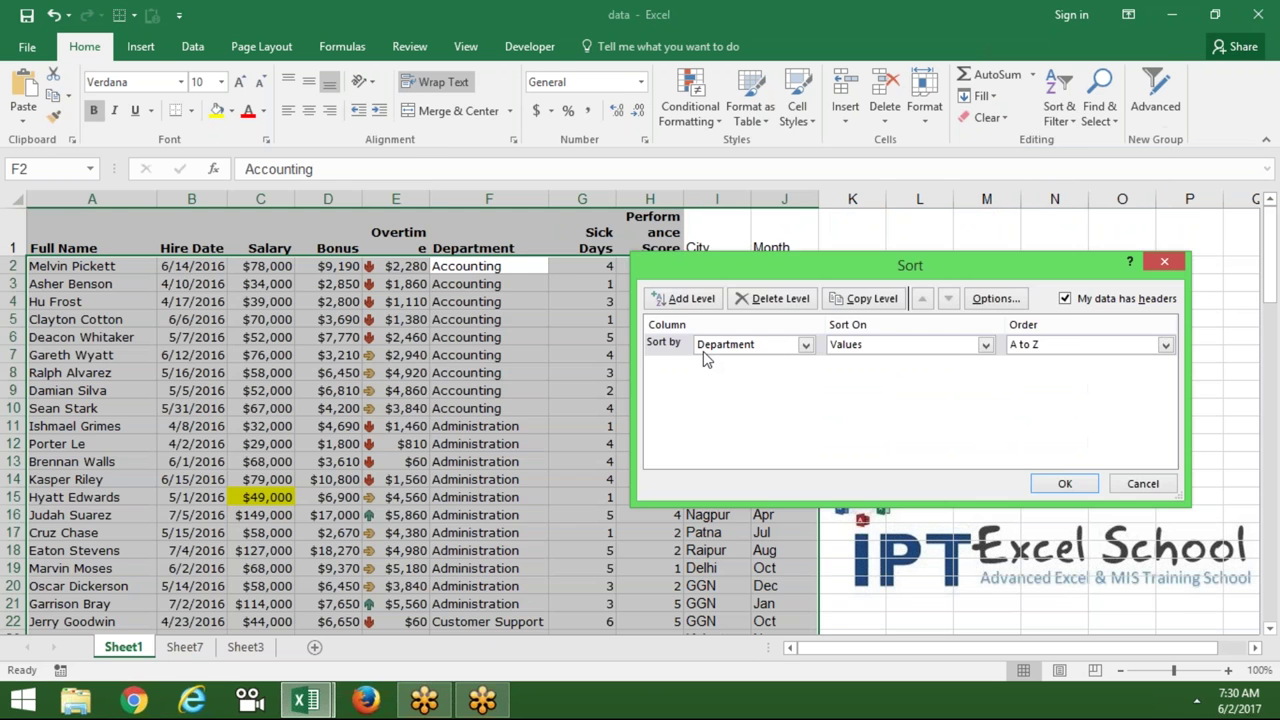
click(994, 298)
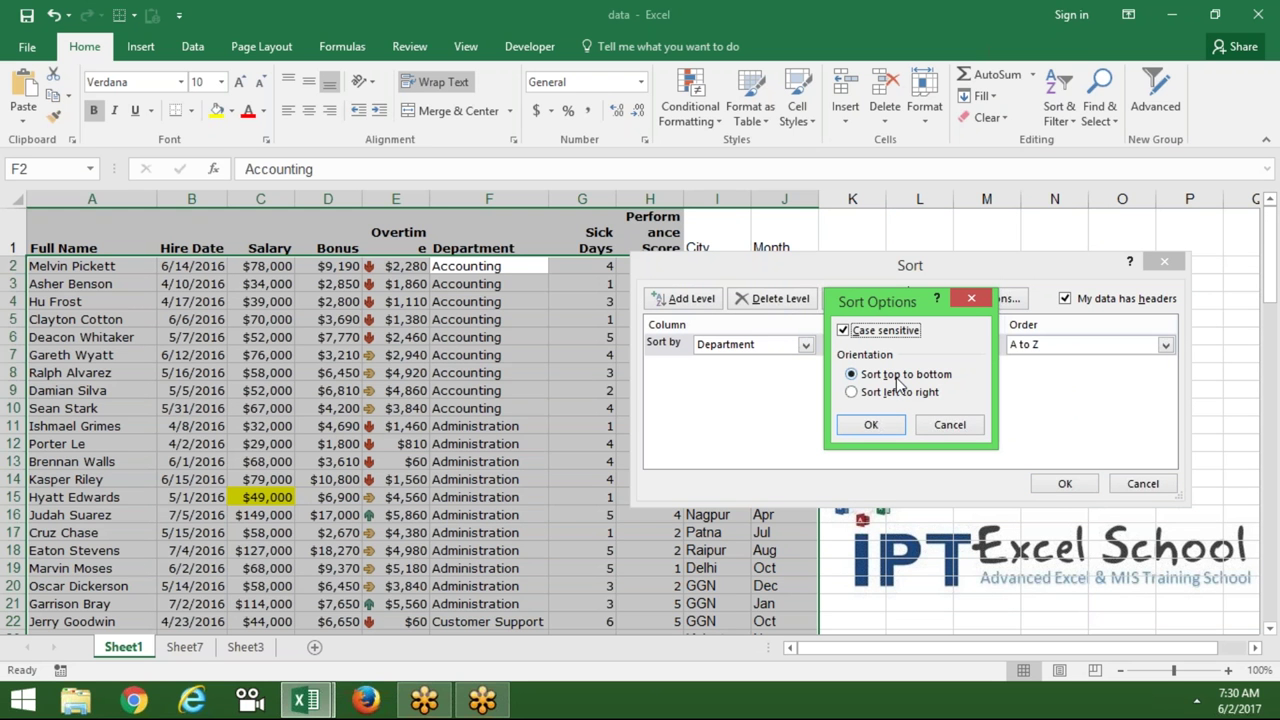
click(870, 424)
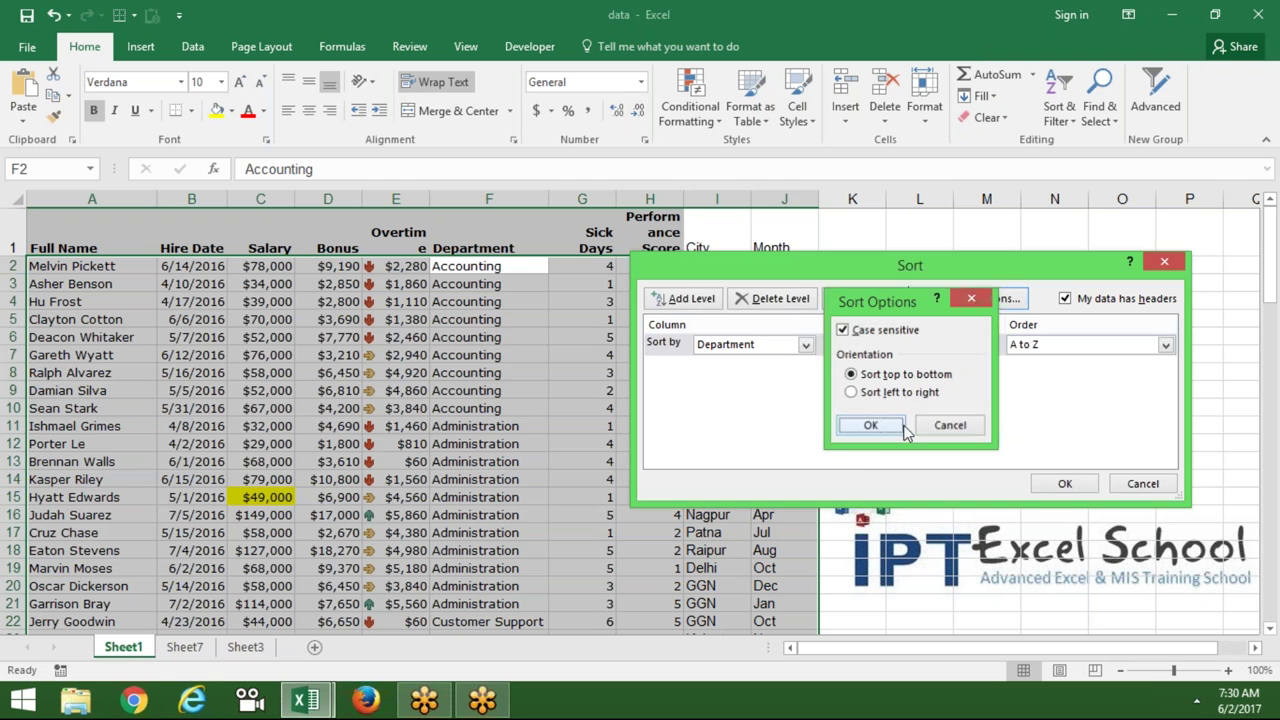
click(1060, 483)
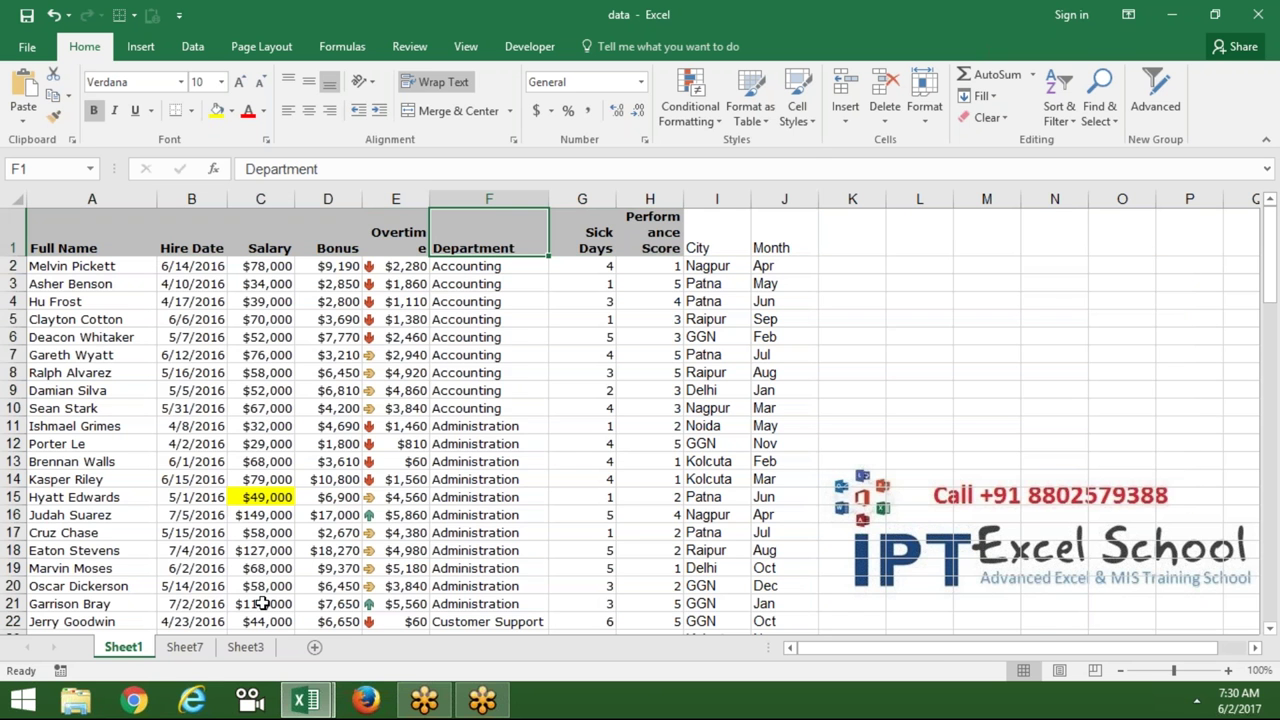
click(203, 650)
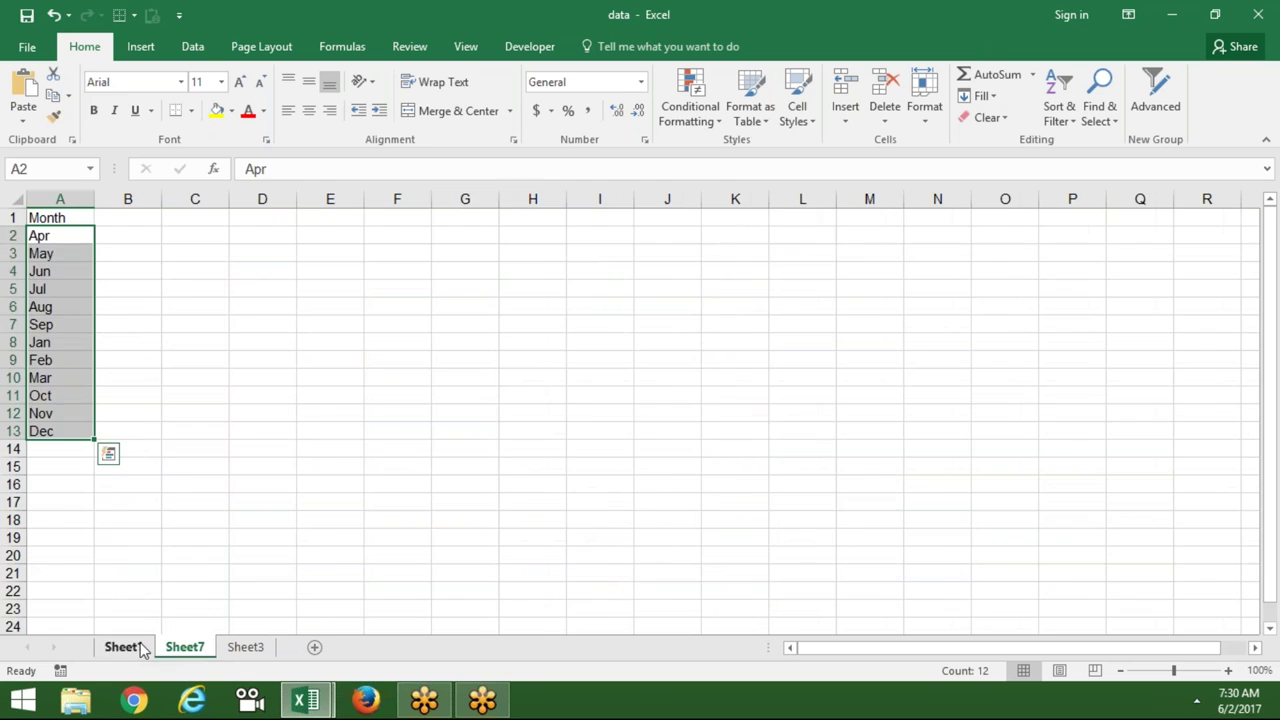
Return to Sheet1 and bring the grouped 'it' and 'IT' Department rows into view
click(150, 650)
key(Down)
key(Down)
key(Down)
key(Down)
key(Down)
key(Down)
key(Down)
key(Down)
key(Down)
key(Down)
key(Down)
key(Down)
key(Down)
key(Down)
key(Down)
key(Up)
key(Up)
key(Up)
key(Up)
key(Up)
key(Up)
key(Up)
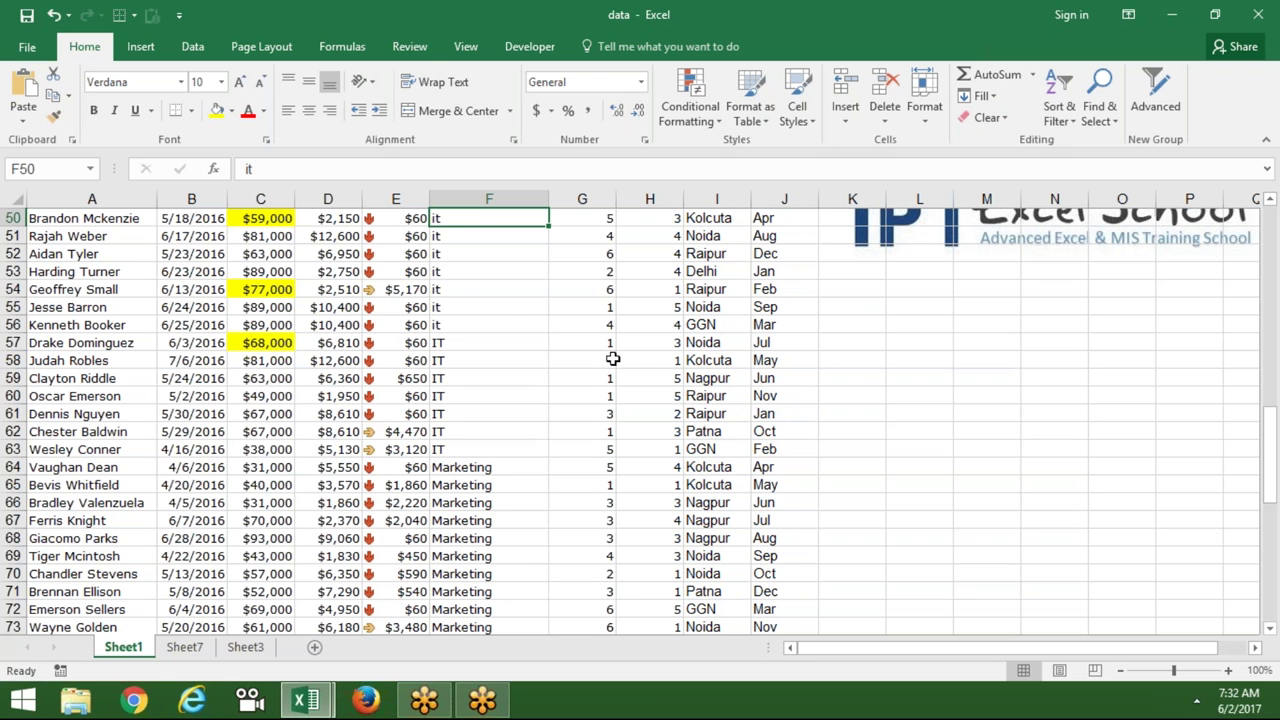
Select the Accounting department entries, then the city values in rows 2 to 10
key(ctrl+Up)
key(Down)
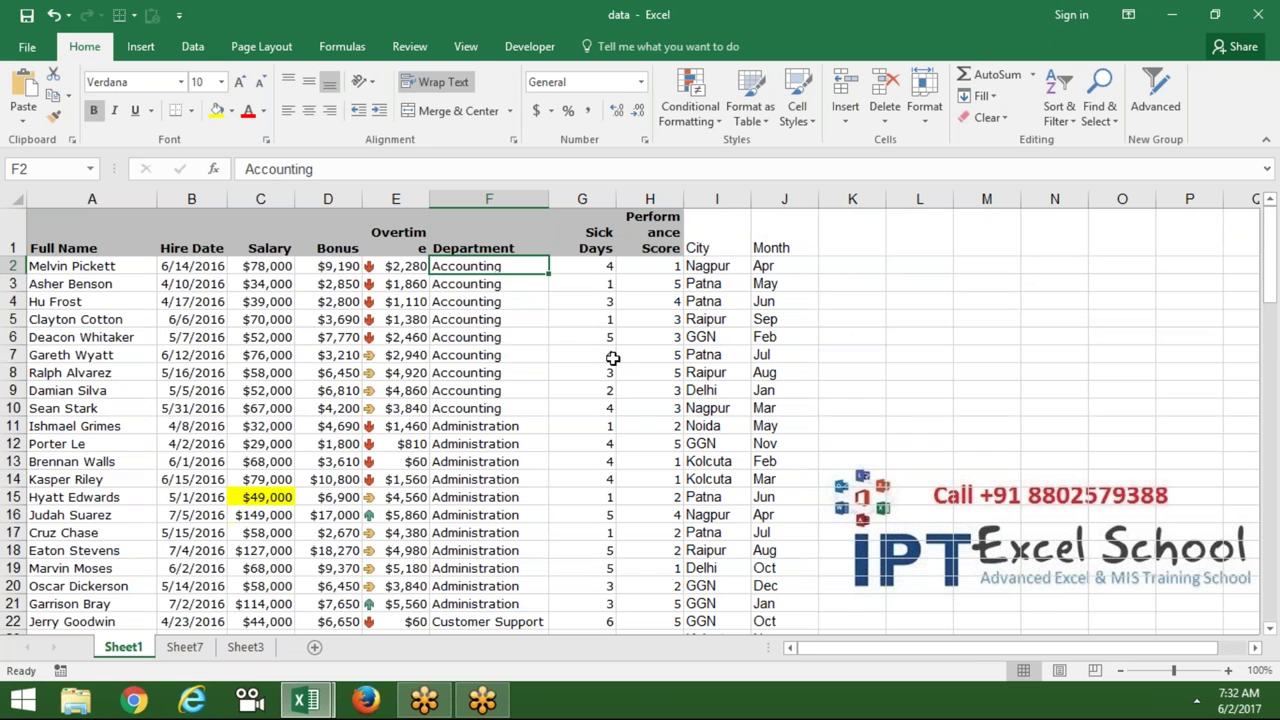
key(shift+Down)
key(shift+Down)
key(shift+Down)
key(shift+Down)
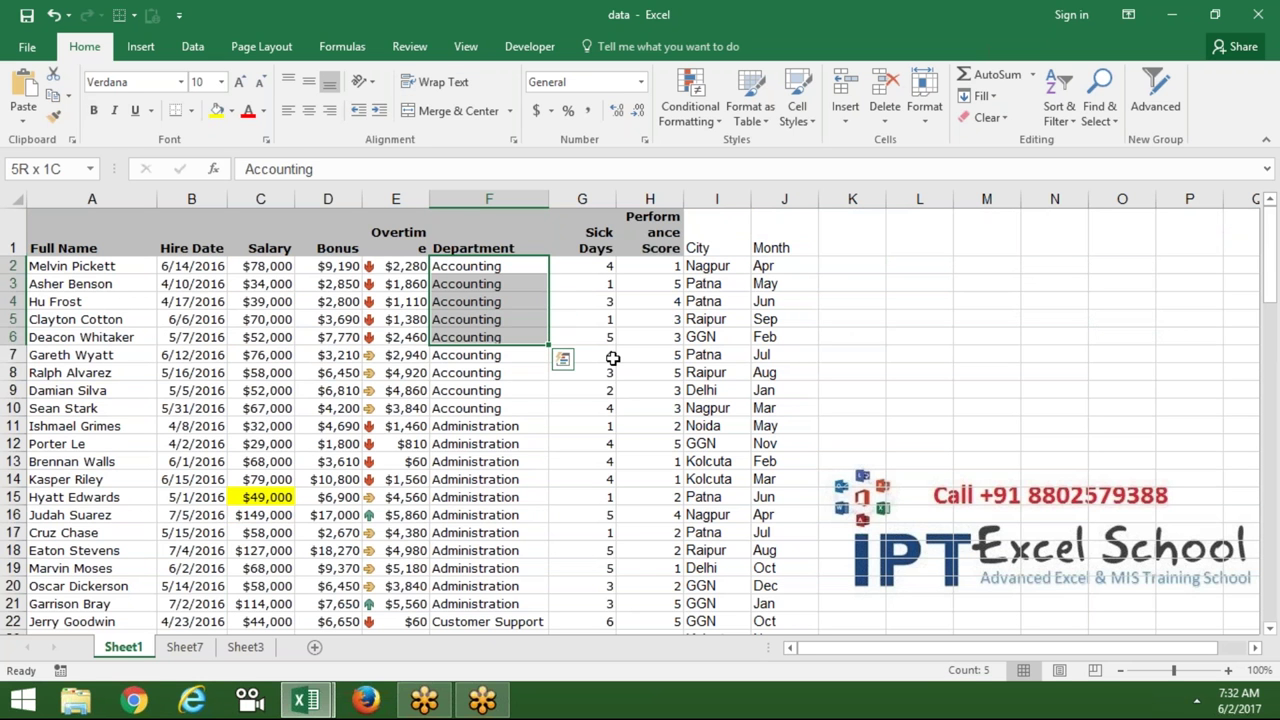
key(shift+Down)
key(shift+Down)
key(shift+Down)
key(shift+Down)
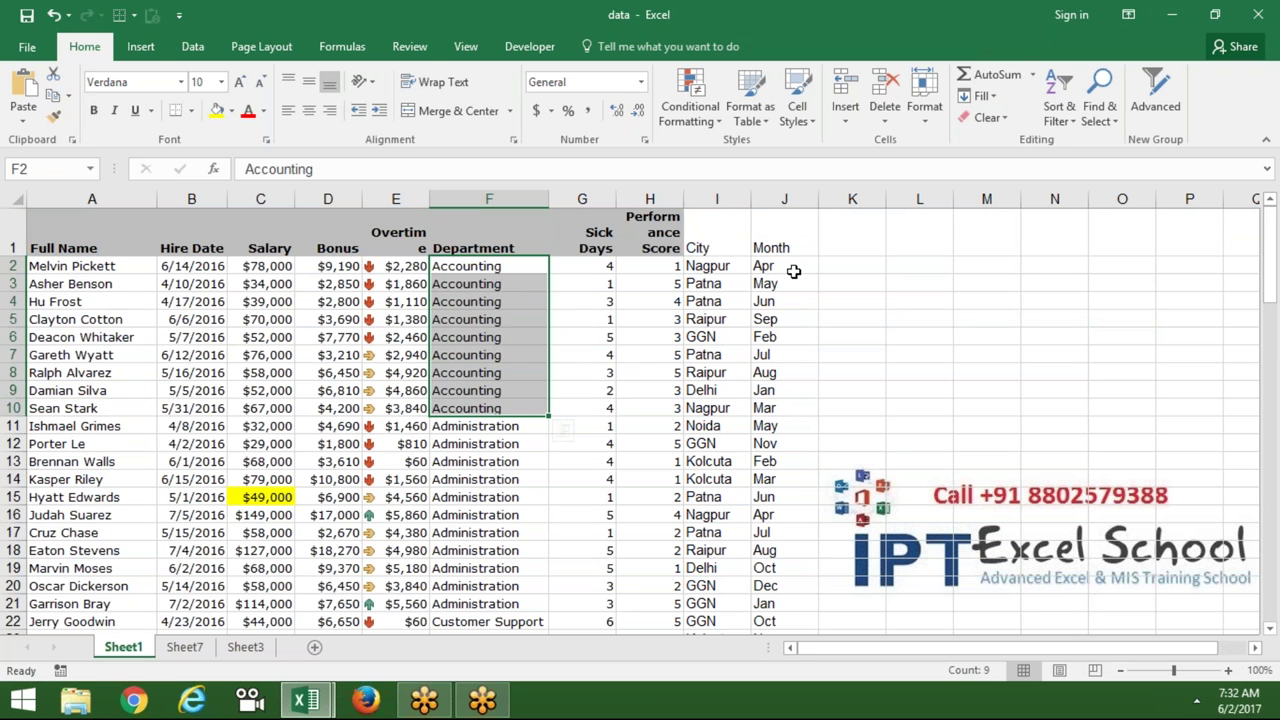
click(703, 264)
drag(703, 264, 719, 406)
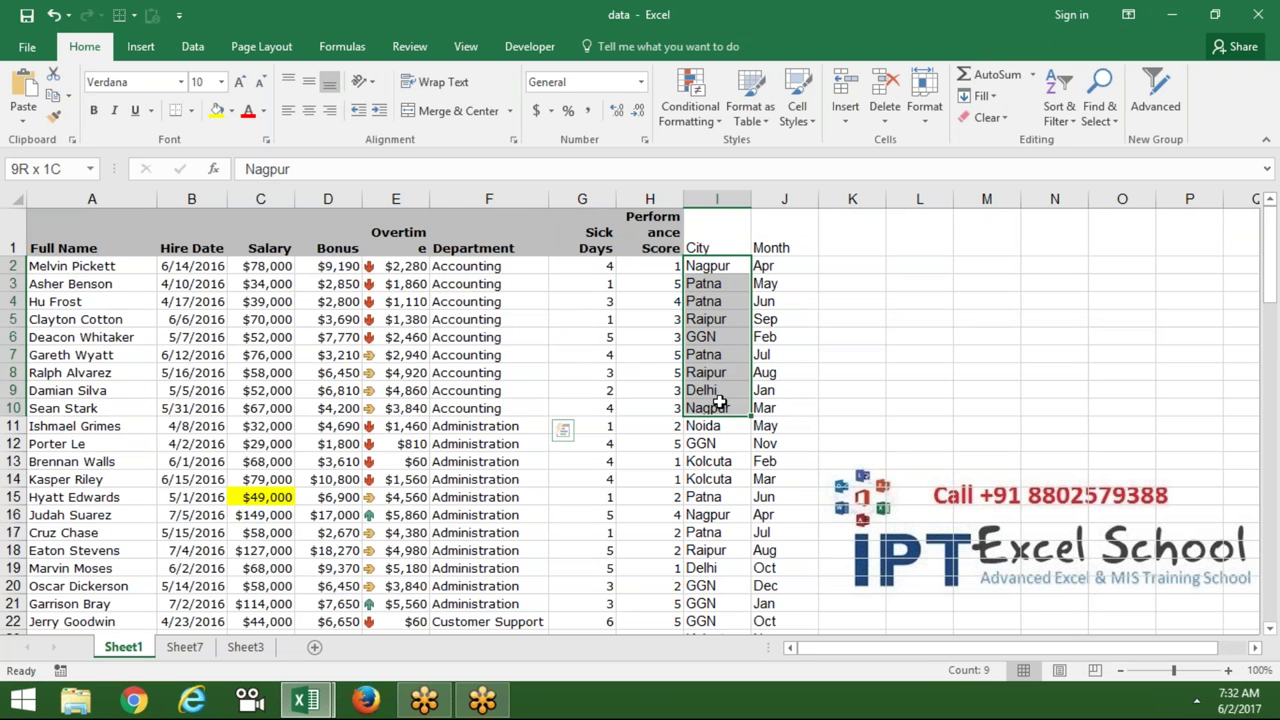
Sort only the selected city cells, then select Department header F1 and open Sort & Filter
click(1054, 122)
click(1068, 186)
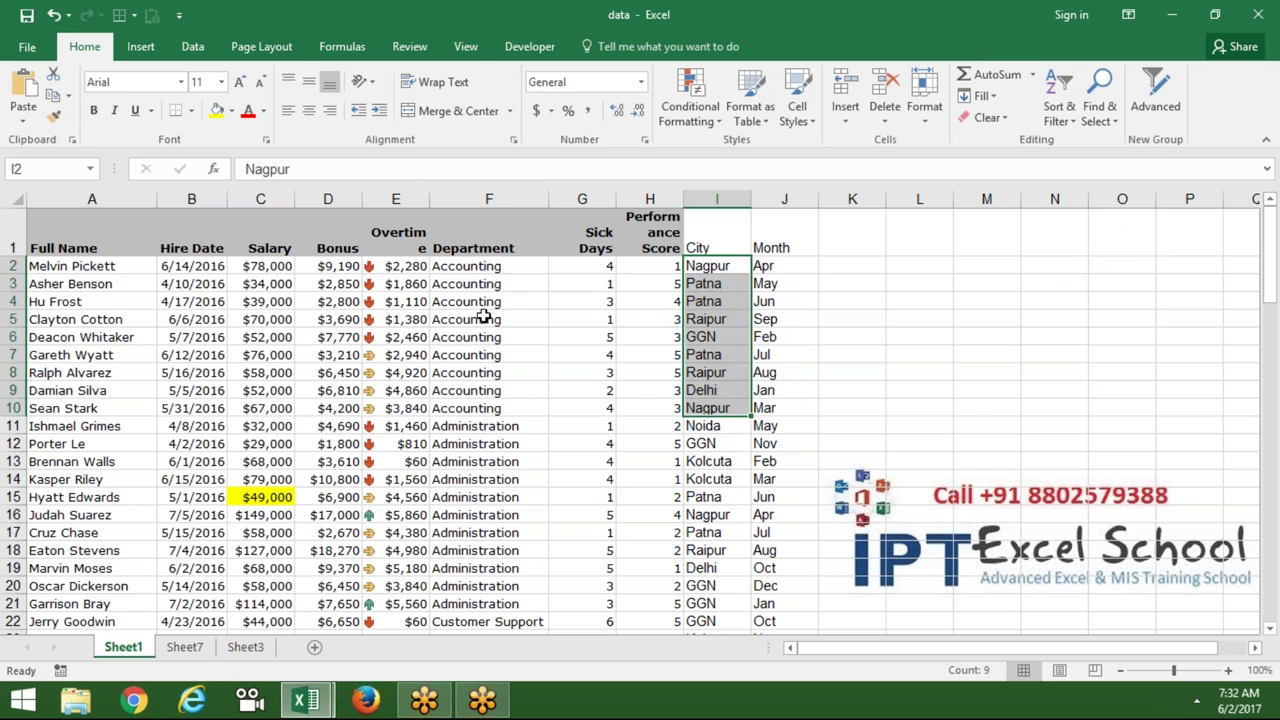
click(472, 238)
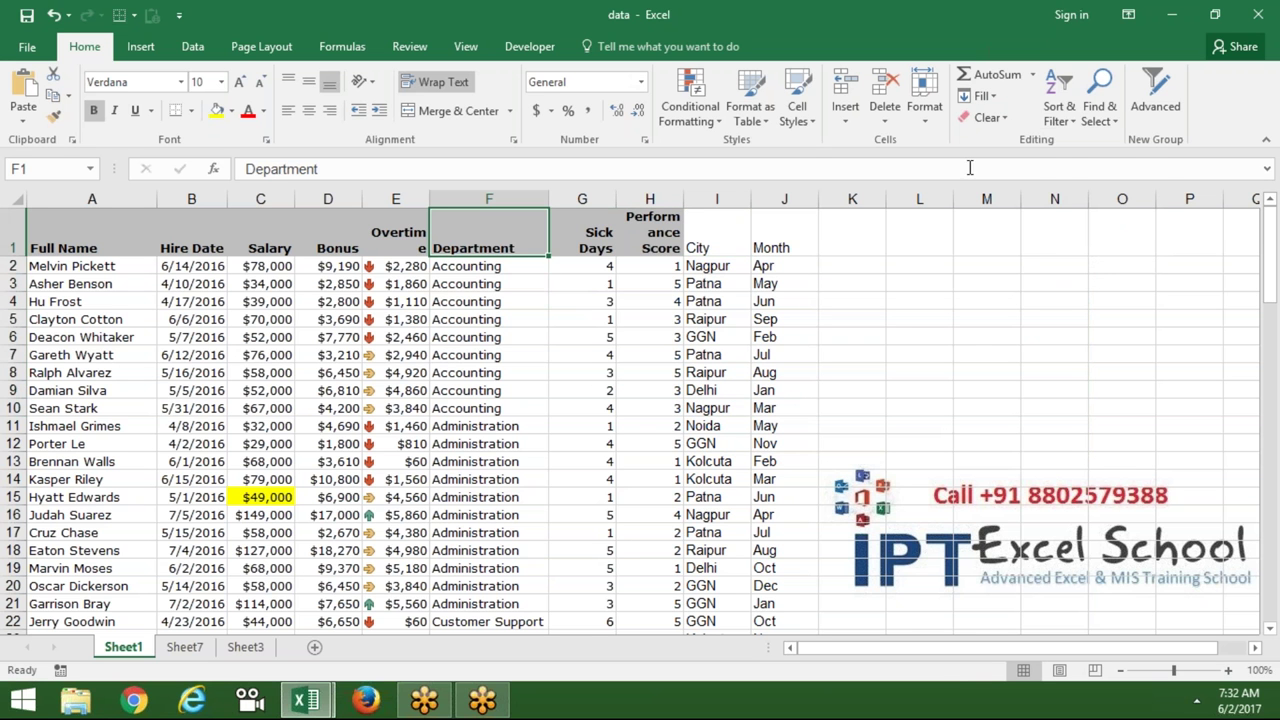
click(1076, 124)
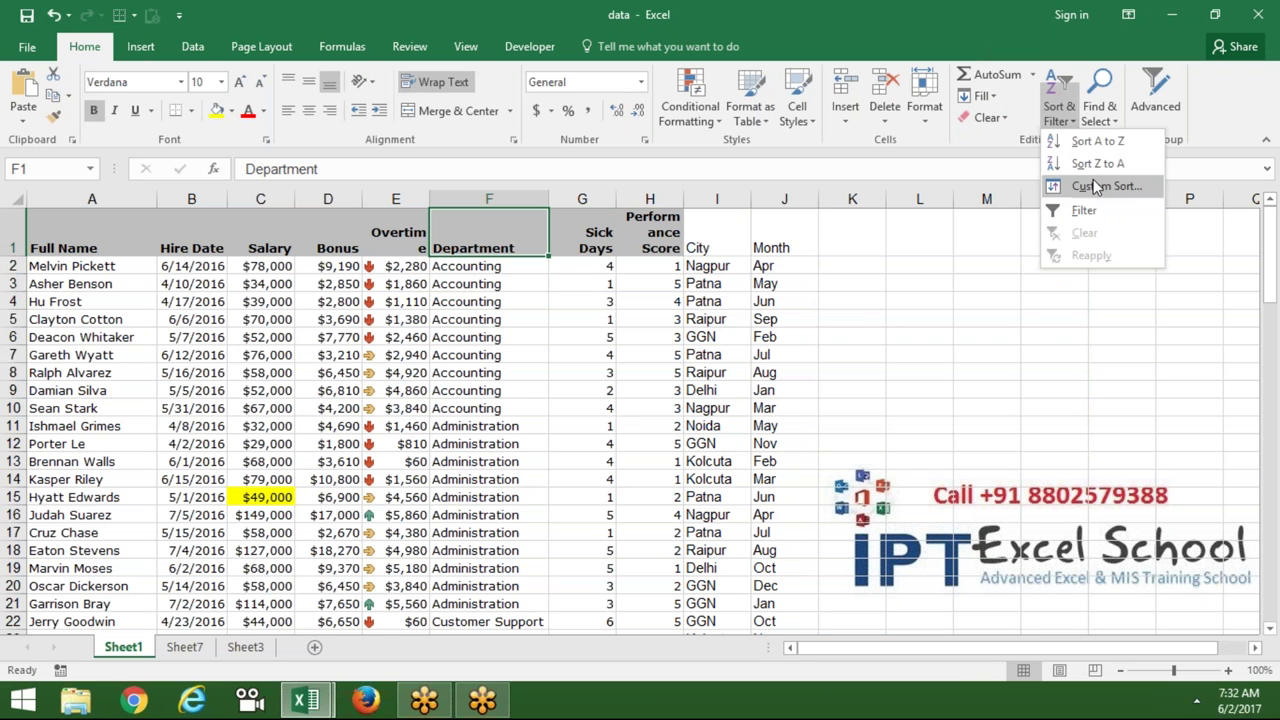
Custom-sort the table by Salary smallest to largest, then by Hire Date oldest to newest
click(1099, 186)
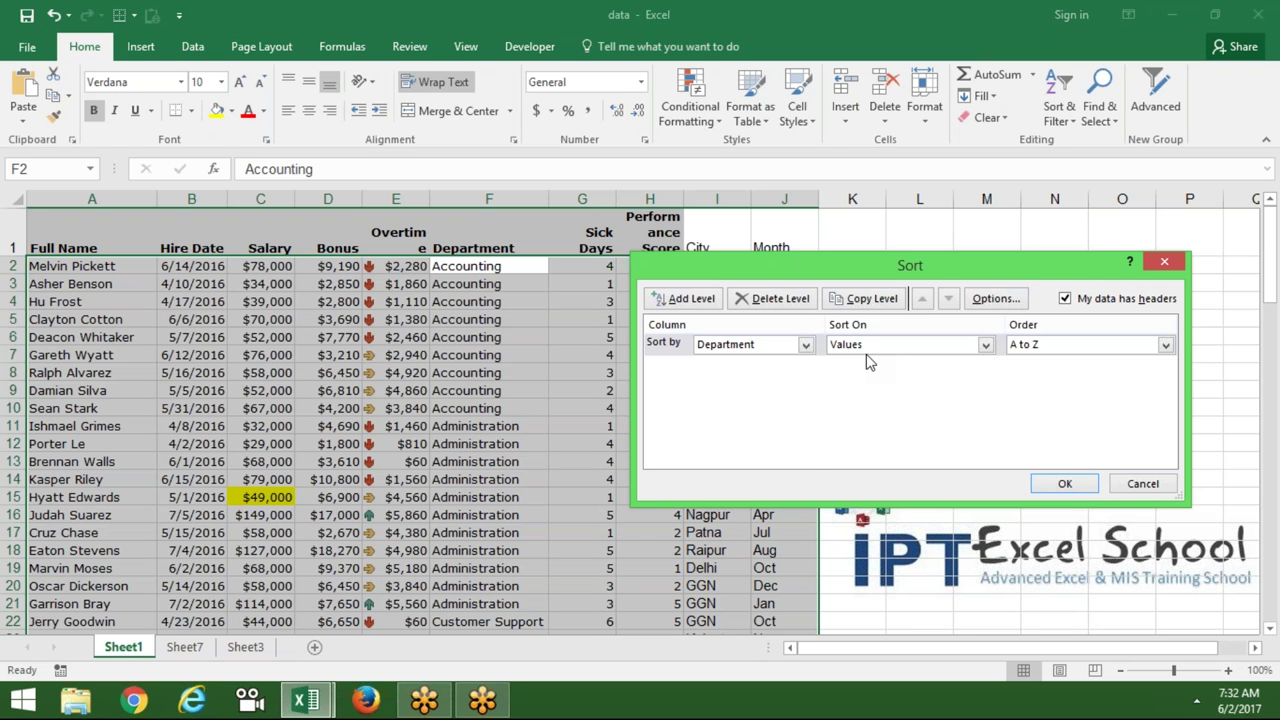
click(771, 348)
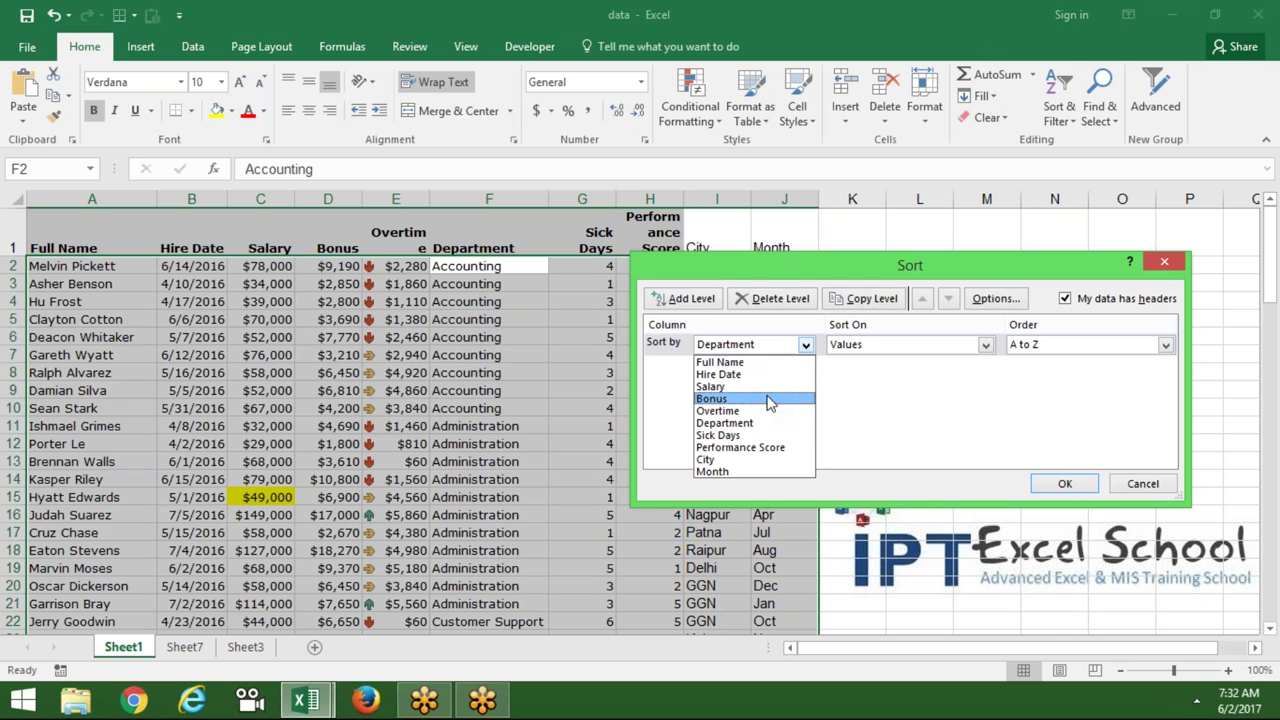
click(768, 386)
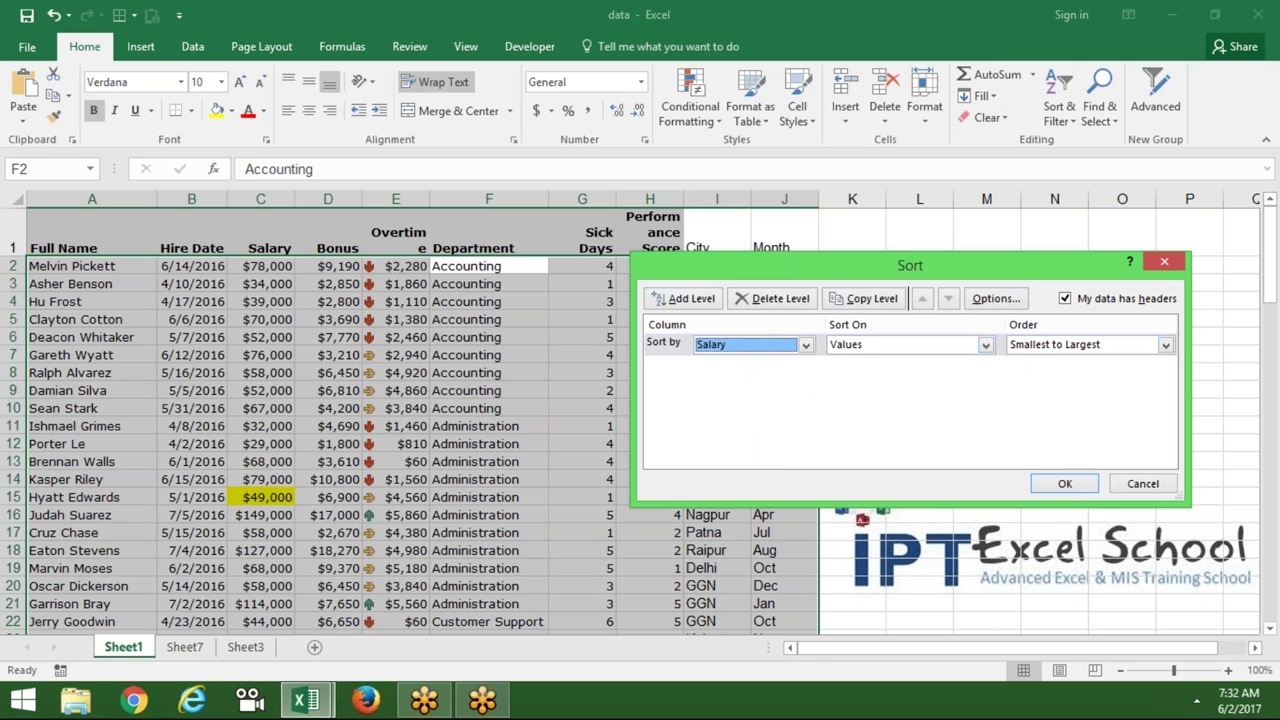
click(690, 298)
click(745, 367)
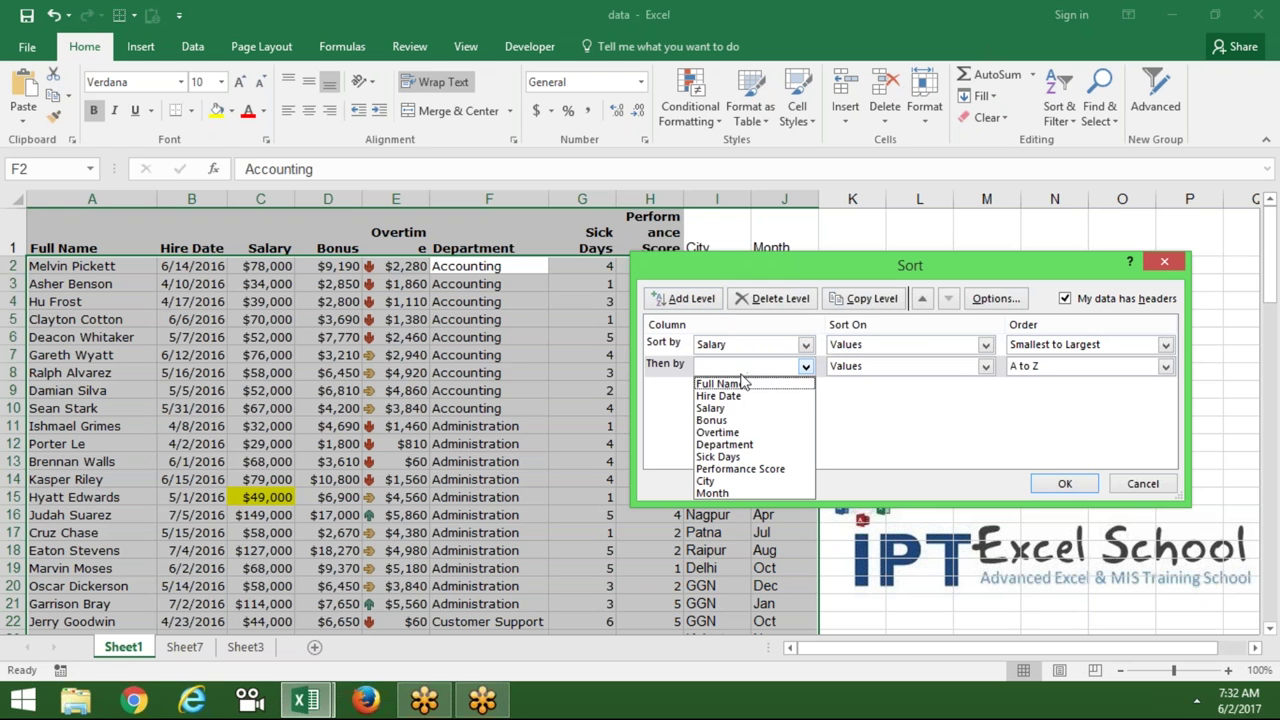
click(750, 396)
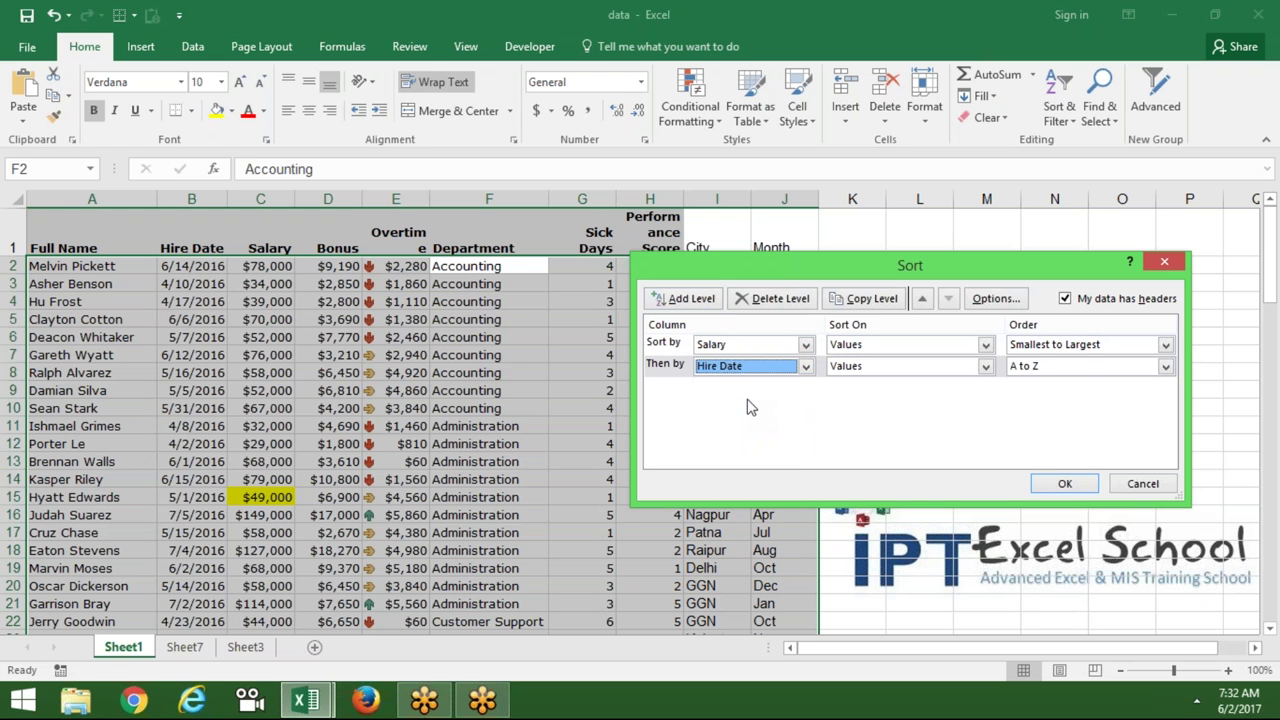
click(1065, 484)
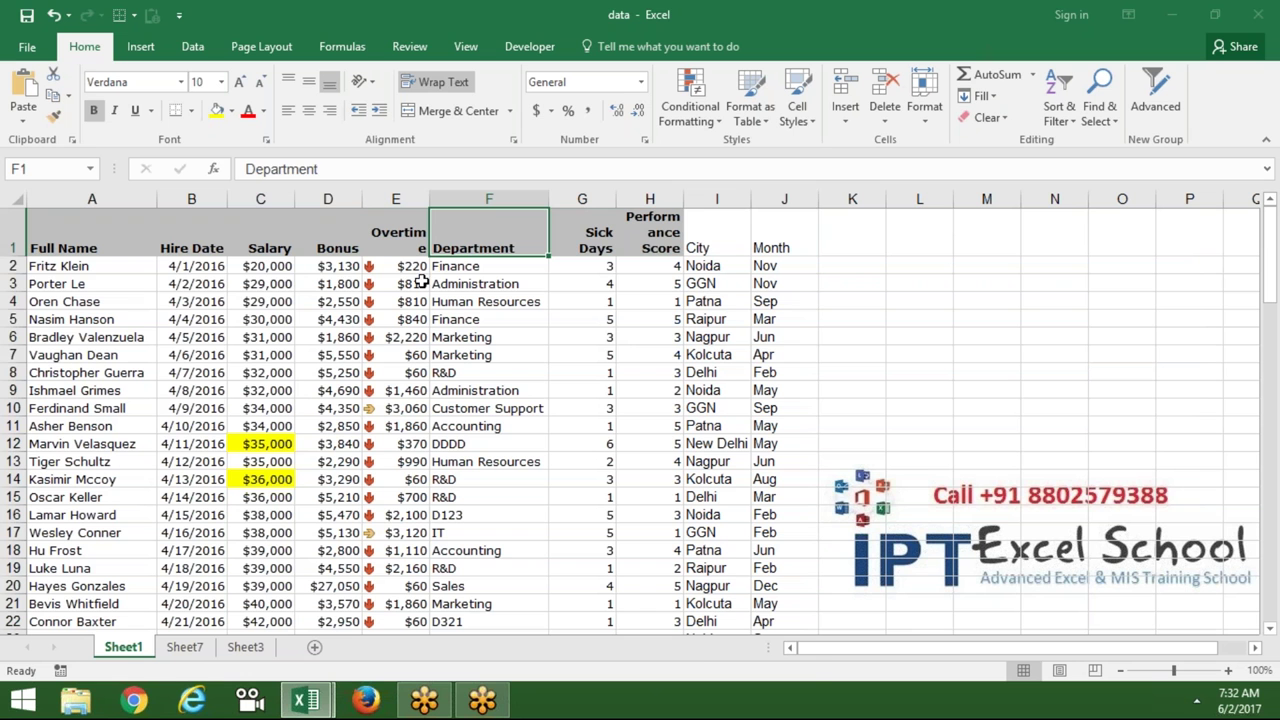
mouse_move(262, 264)
mouse_down()
mouse_move(268, 298)
mouse_move(268, 284)
mouse_move(220, 348)
mouse_up()
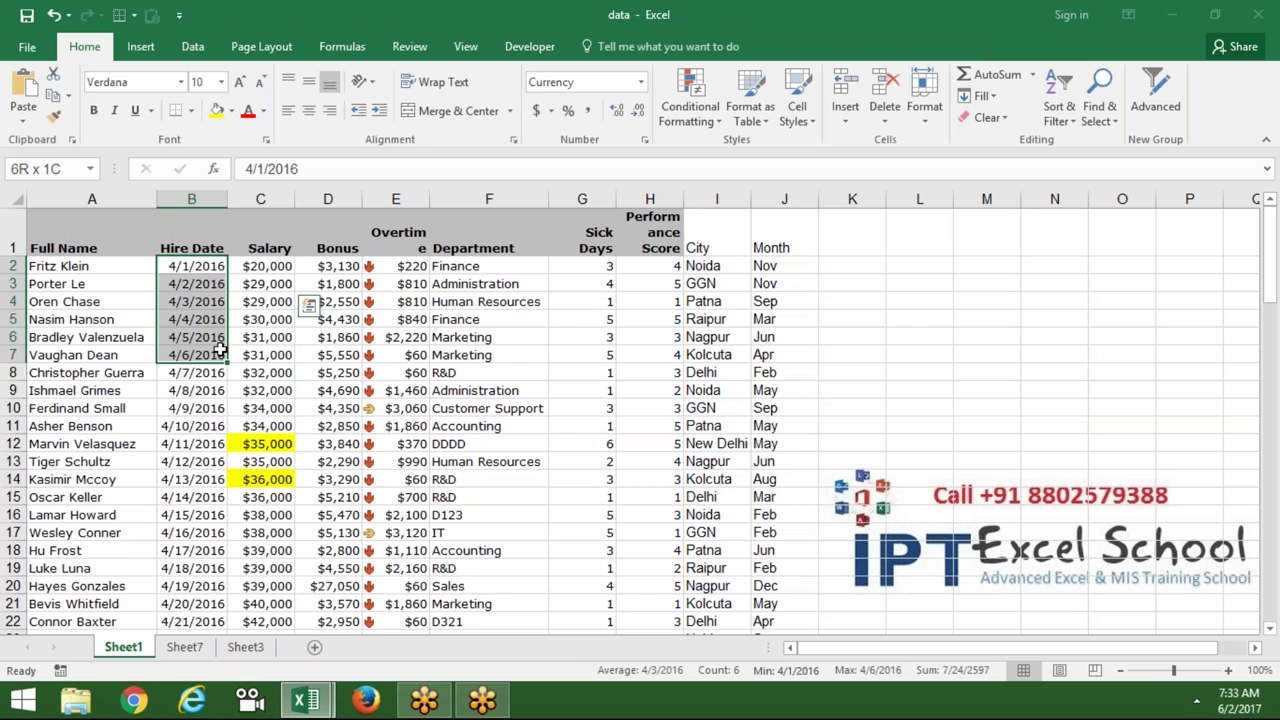
drag(220, 348, 216, 590)
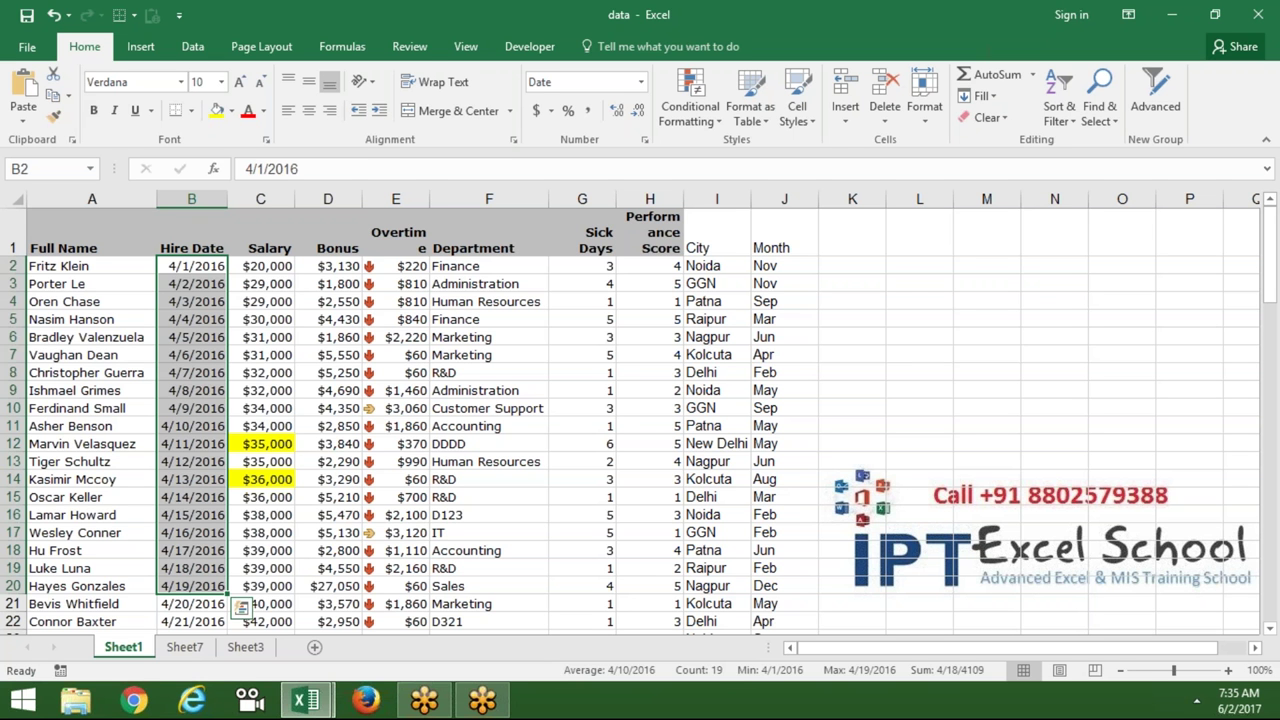
On Sheet7, clear the vertical month list and fill Jan through Aug across row 1
click(184, 647)
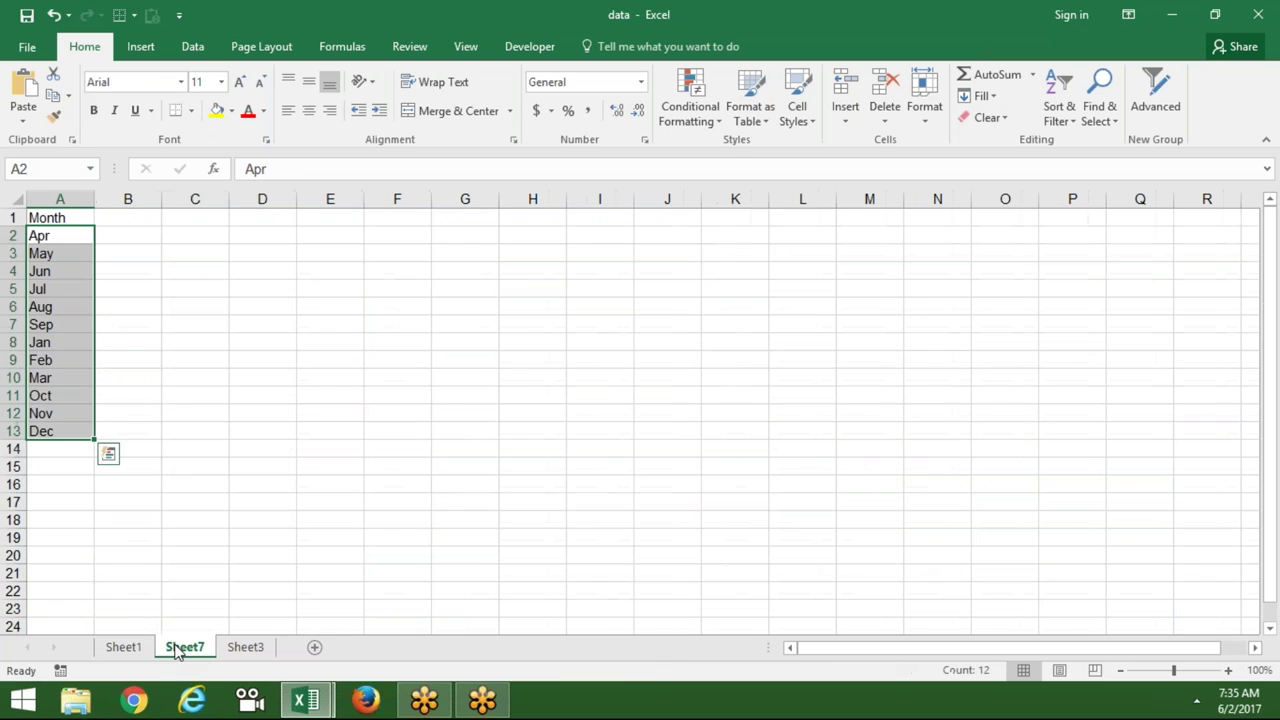
key(Delete)
key(ctrl+Home)
key(Right)
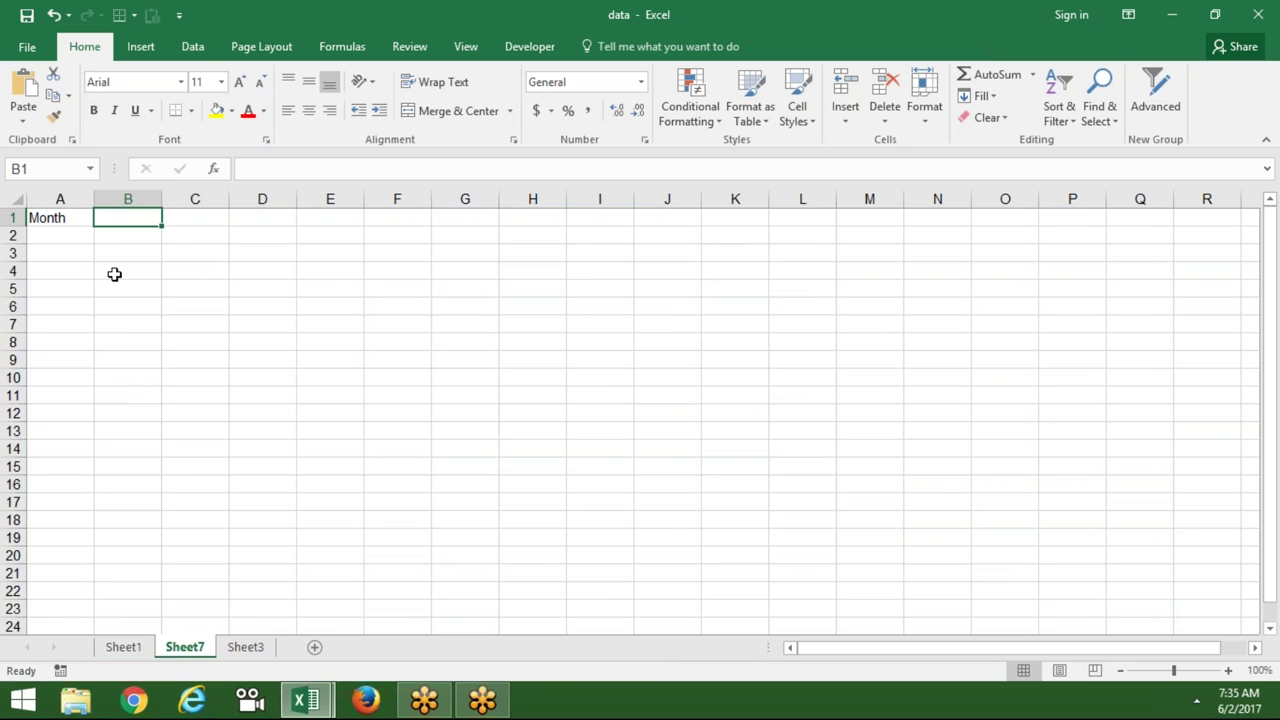
text(M)
key(BackSpace)
text(JAn)
key(ctrl+Return)
drag(163, 227, 631, 245)
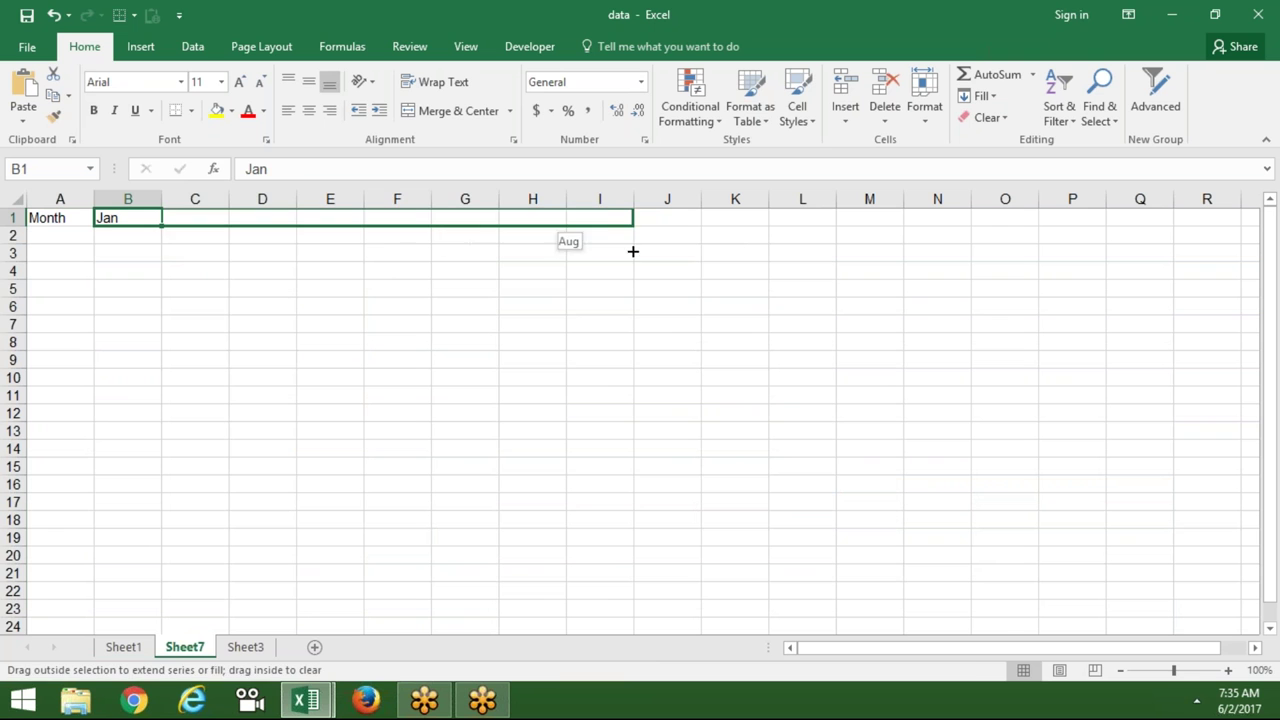
Label row 2 'Sales' in cell A2
click(60, 235)
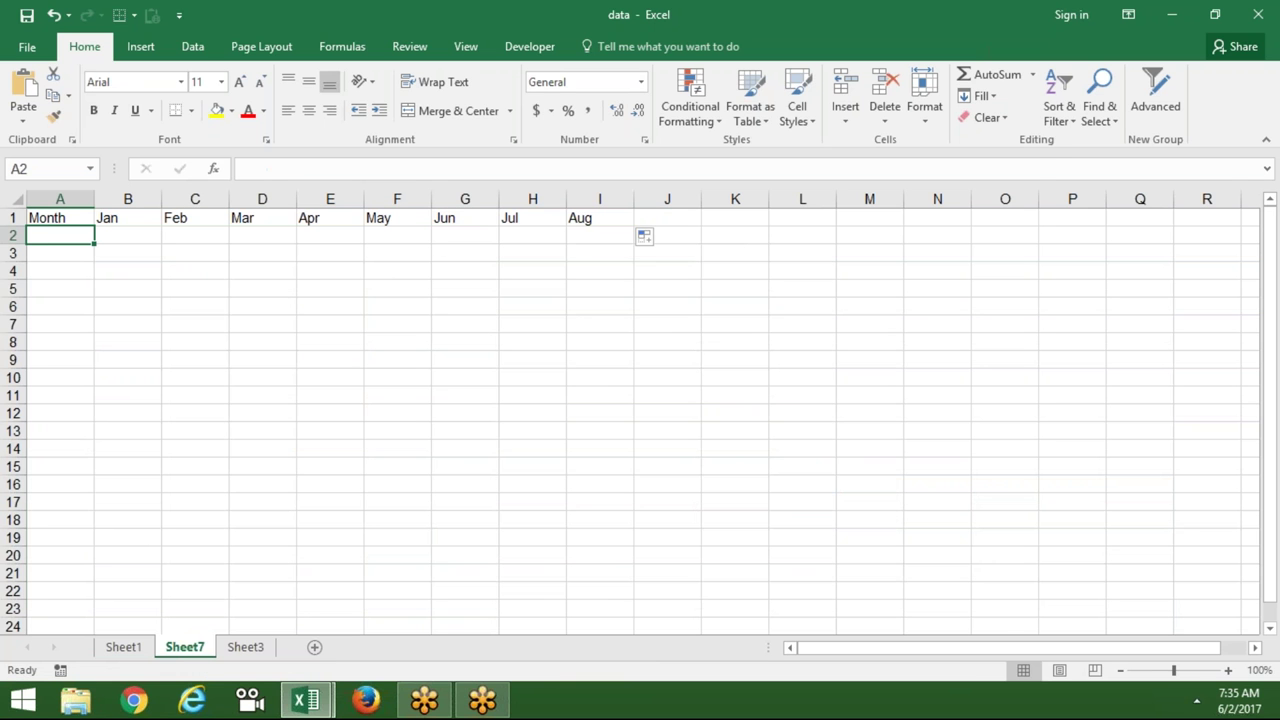
text(Sales)
key(Return)
key(Up)
key(Right)
Enter =RANDBETWEEN(10,90) in cell B2
text(=ra)
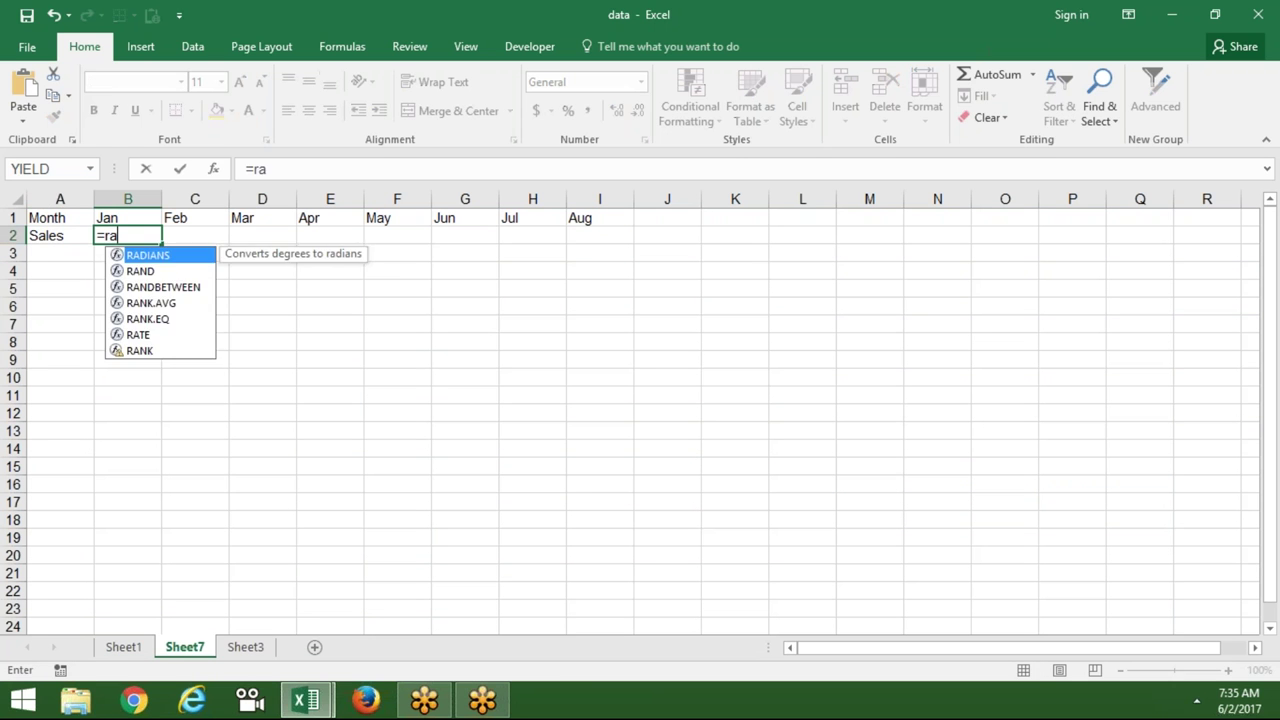
key(Left)
key(Right)
text(=)
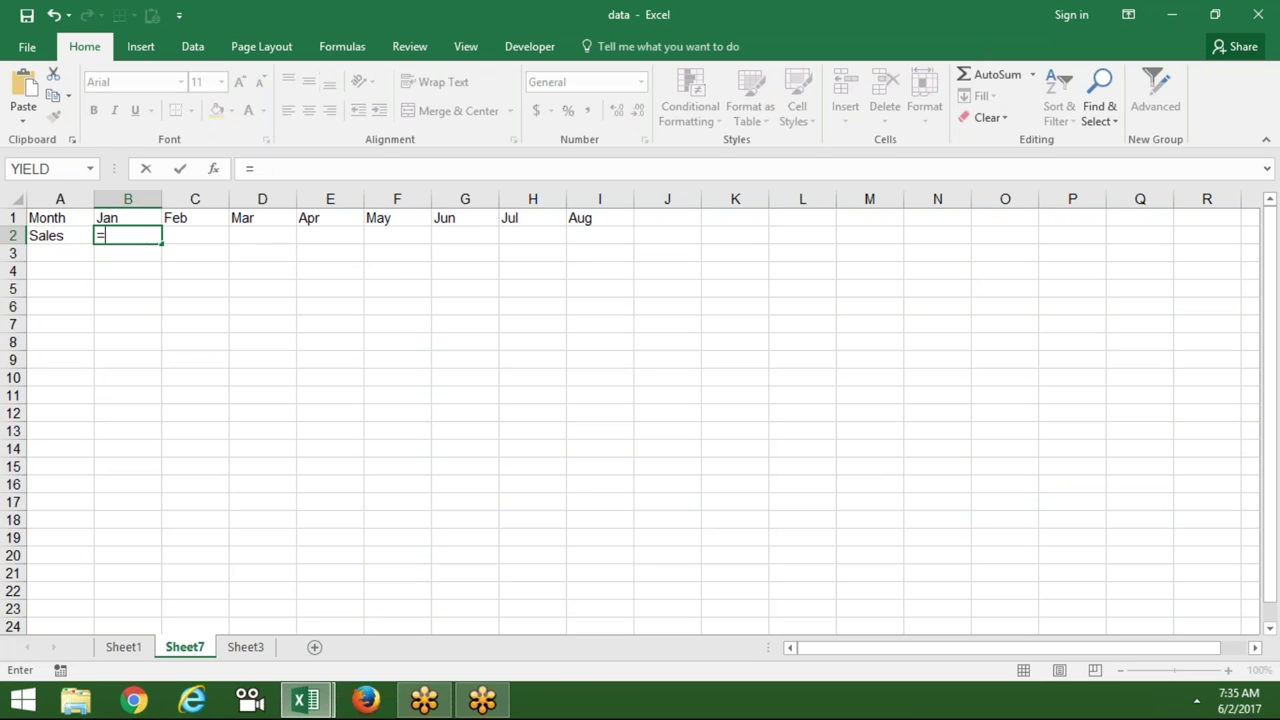
text(ra)
key(Down)
key(Down)
key(Tab)
text(10,90)
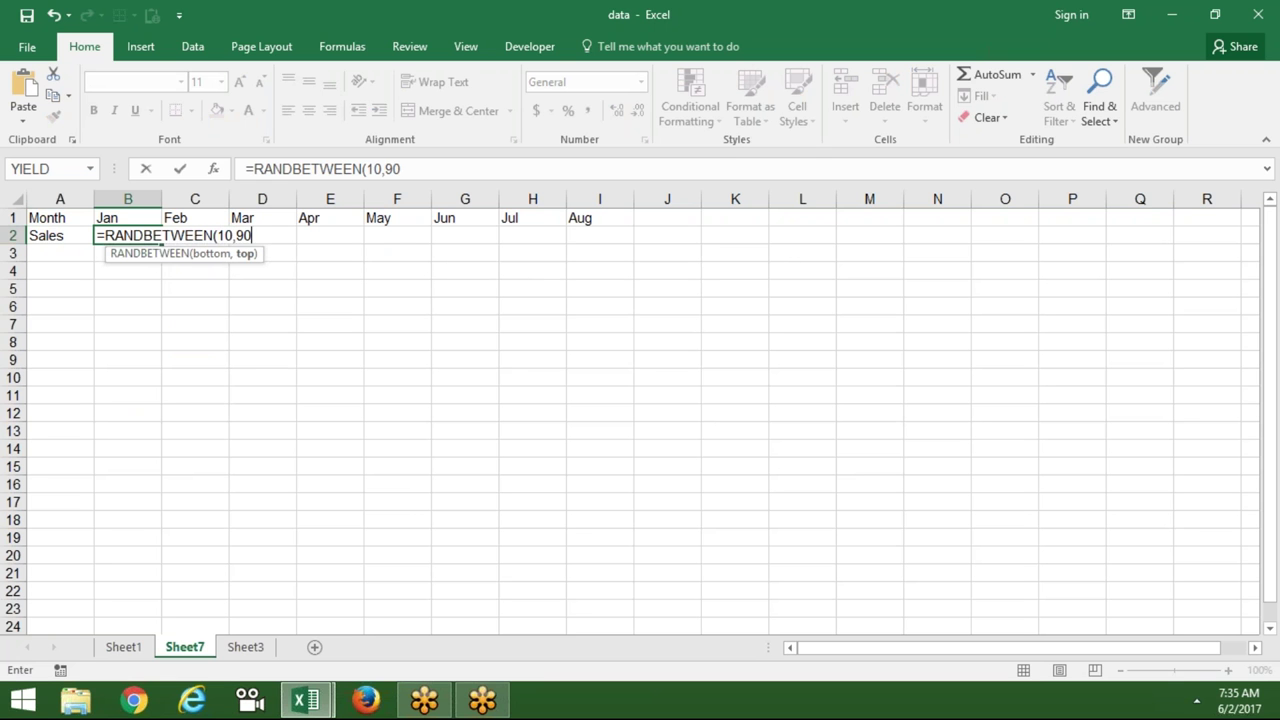
key(Return)
Fill the formula across B2:I2, copy it and paste back as values
key(Up)
drag(128, 235, 600, 235)
key(ctrl+c)
click(25, 120)
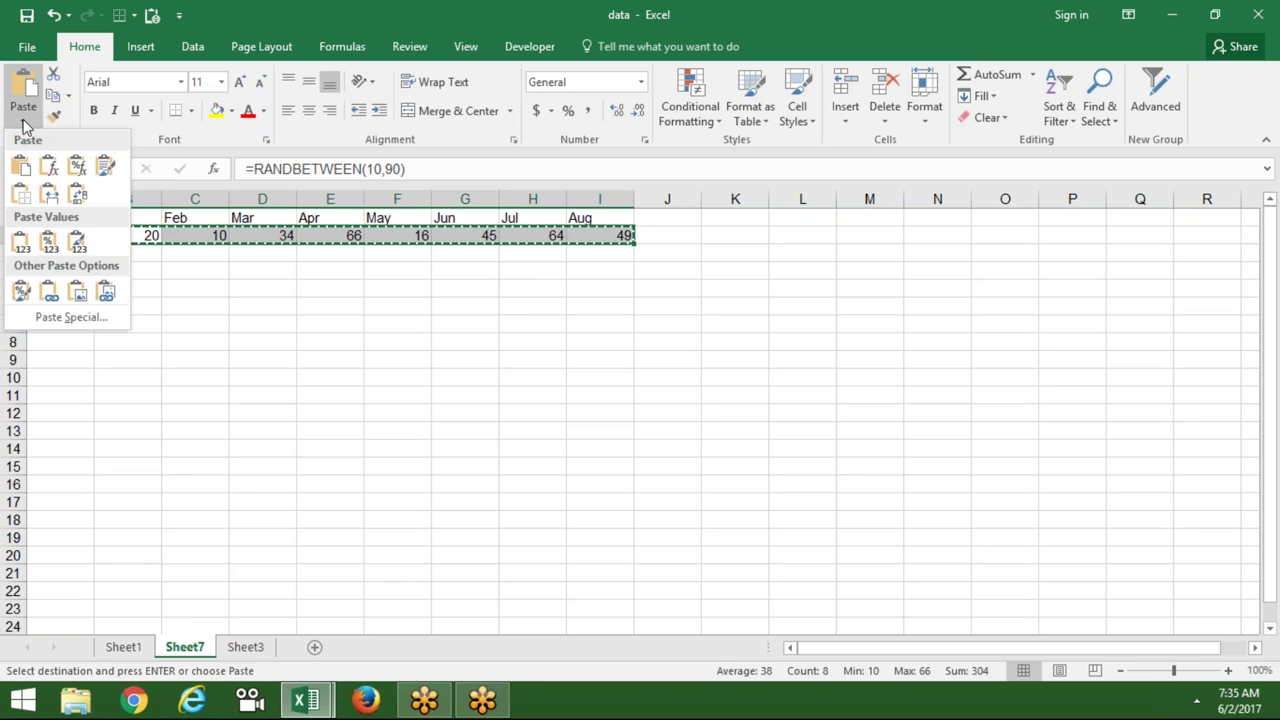
click(22, 243)
click(55, 341)
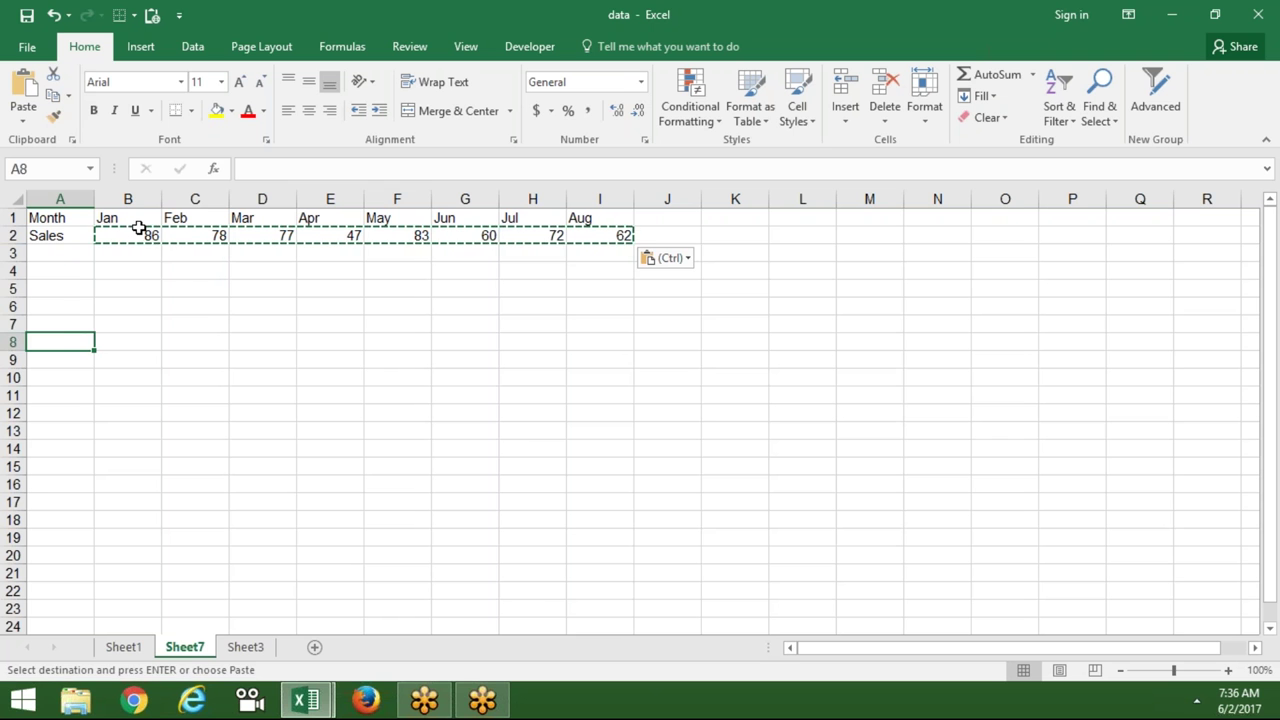
In Custom Sort options, switch the orientation to Sort left to right
click(134, 238)
click(1073, 107)
click(1080, 186)
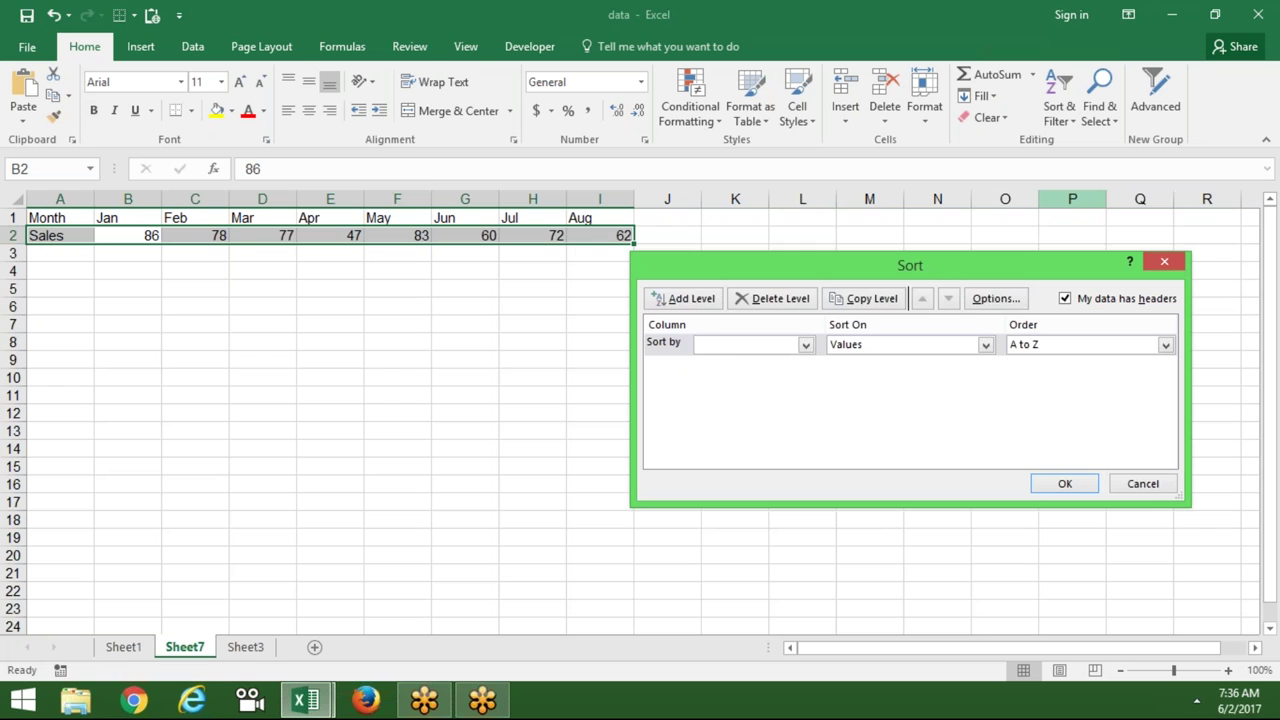
click(730, 345)
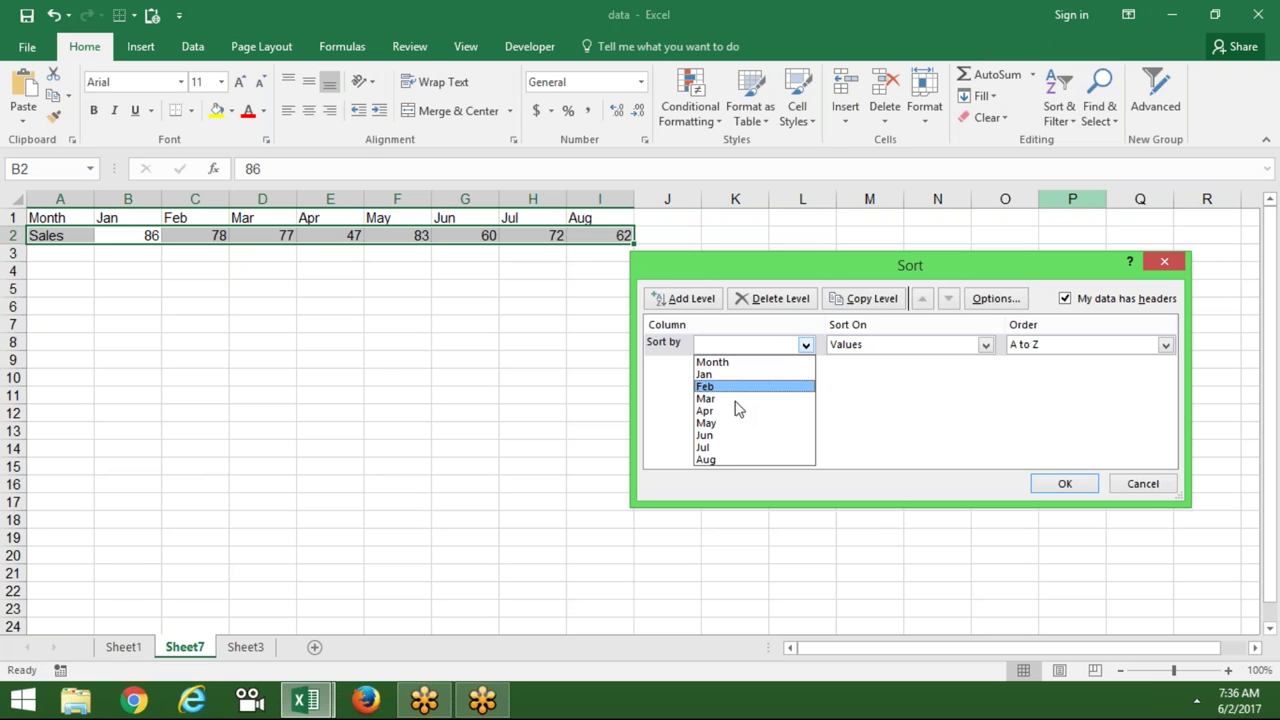
click(987, 305)
click(987, 305)
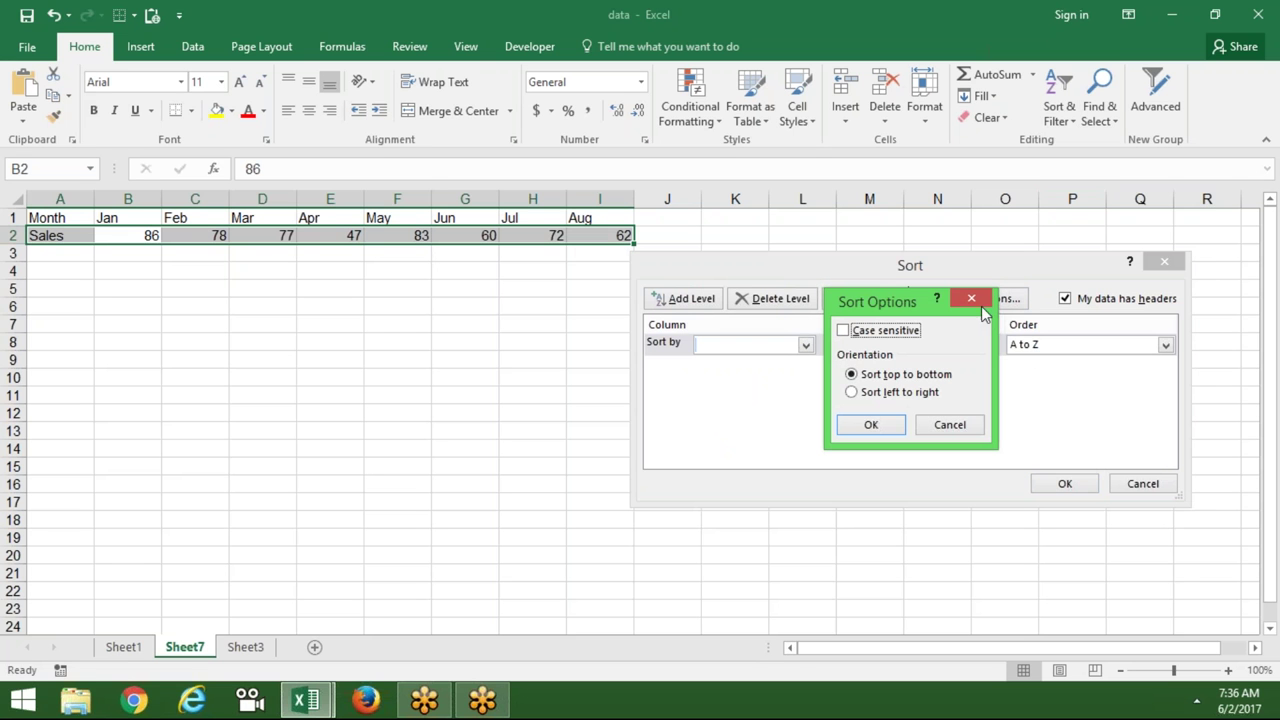
click(915, 399)
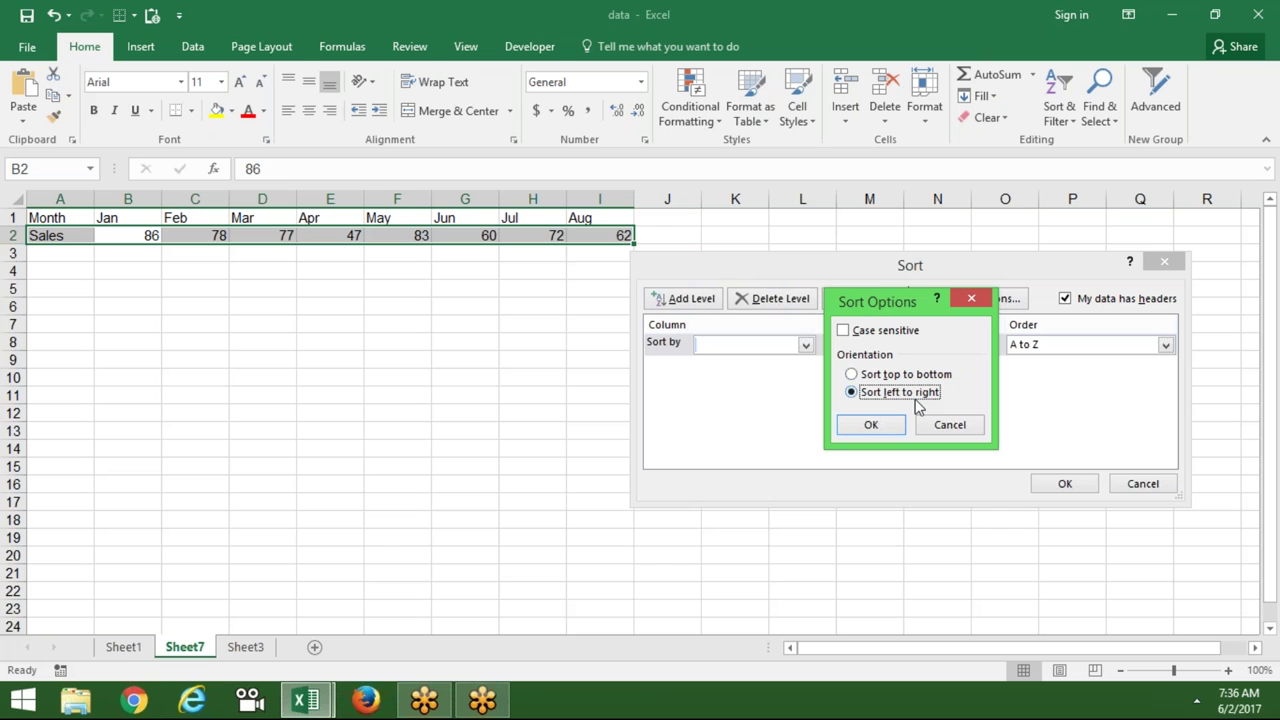
click(891, 427)
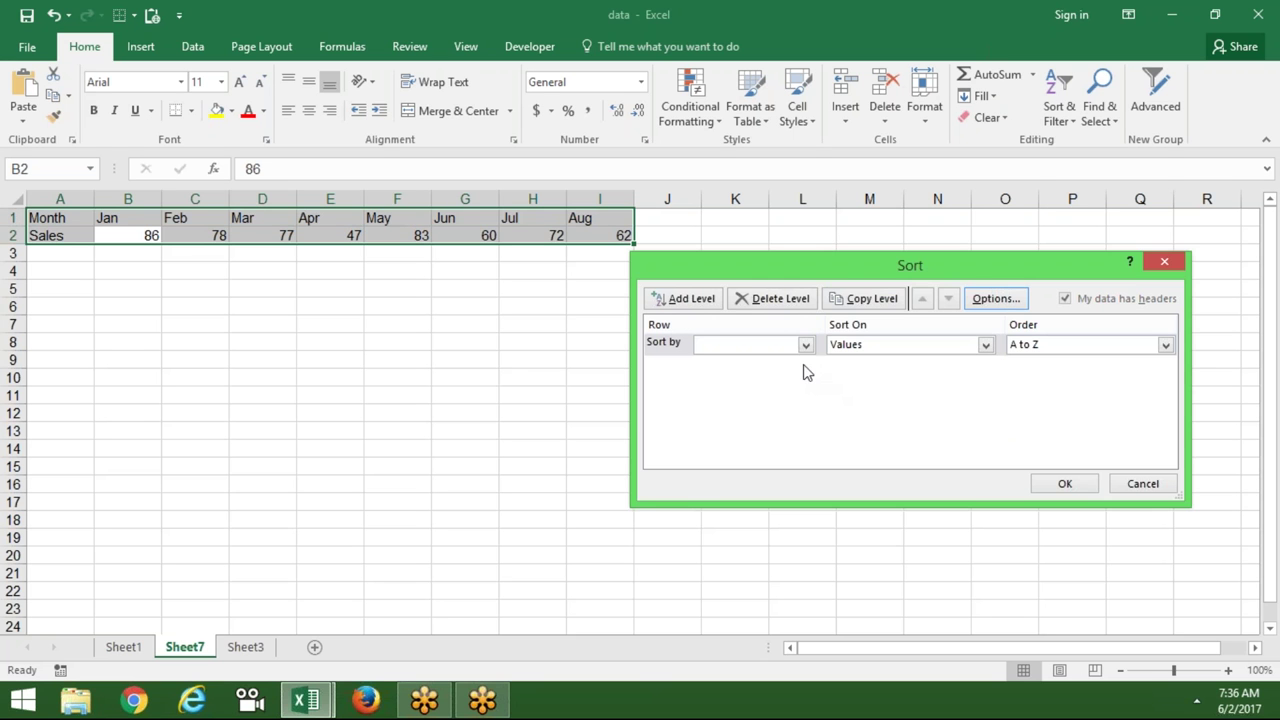
Sort by Row 1 and apply, which moves the Month/Sales labels into column I
click(804, 345)
click(797, 363)
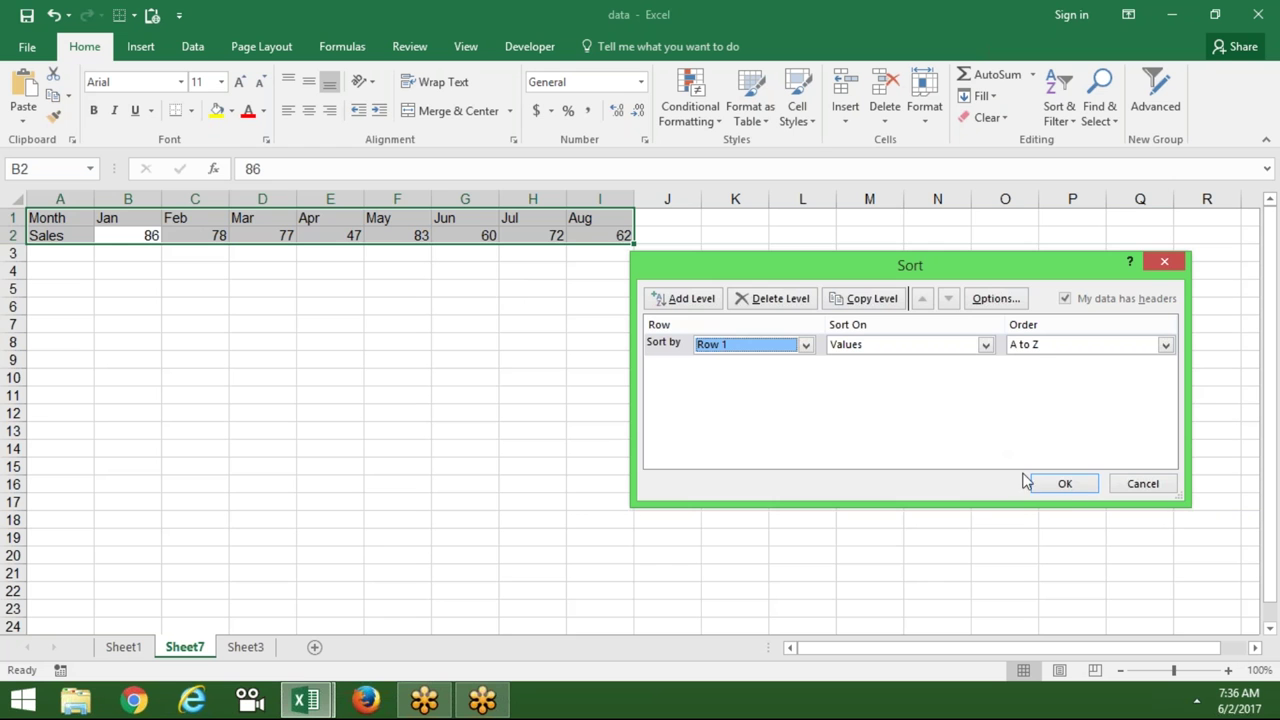
click(1065, 484)
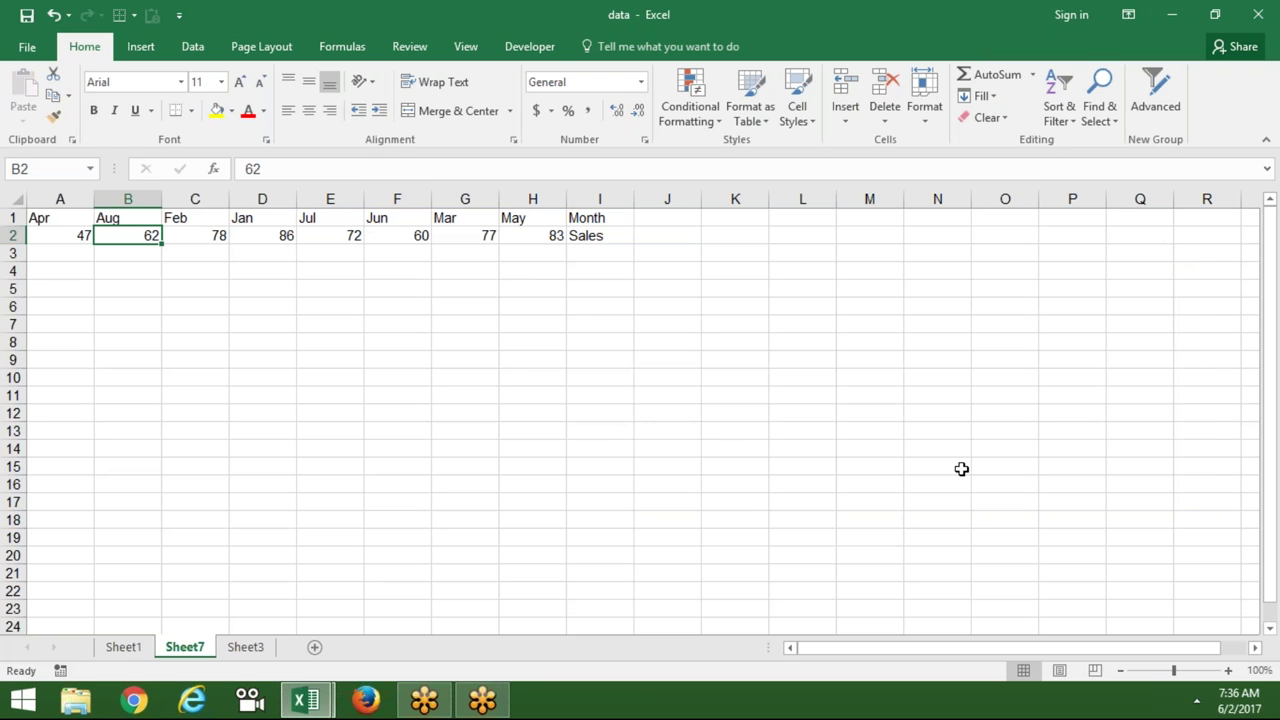
click(609, 215)
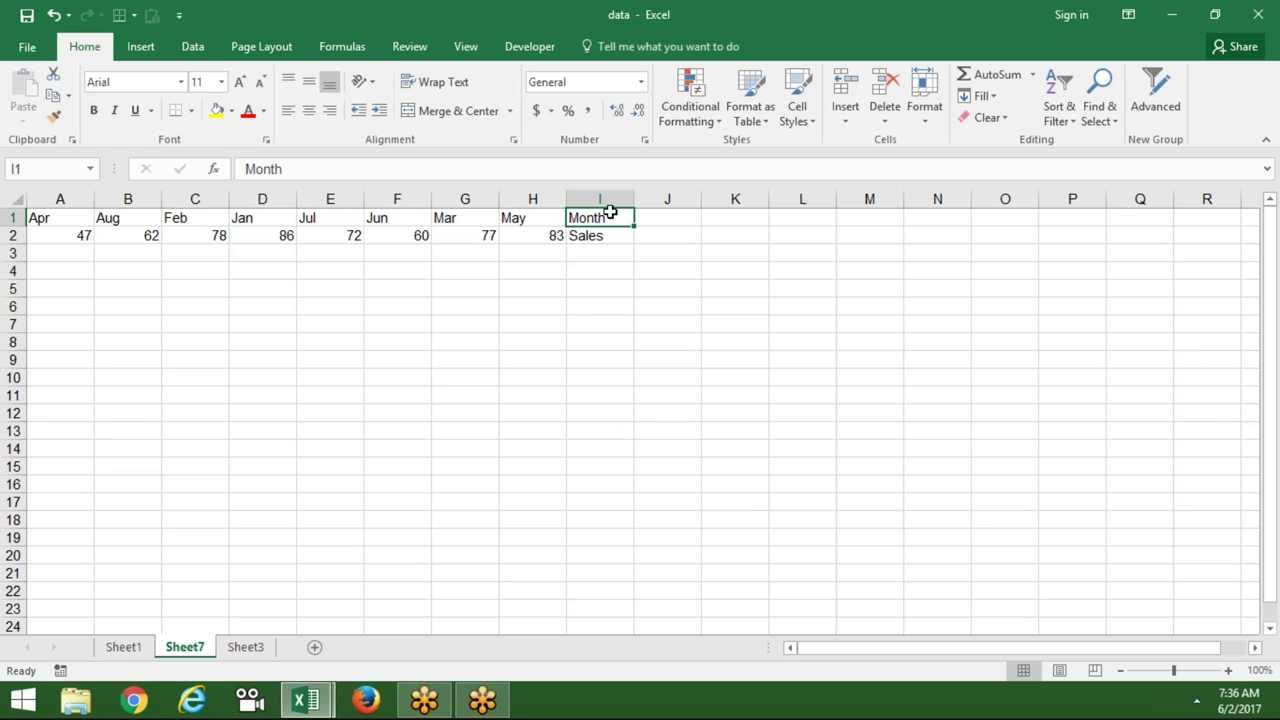
Undo the sort and select the month and sales values B1:I2
key(ctrl+z)
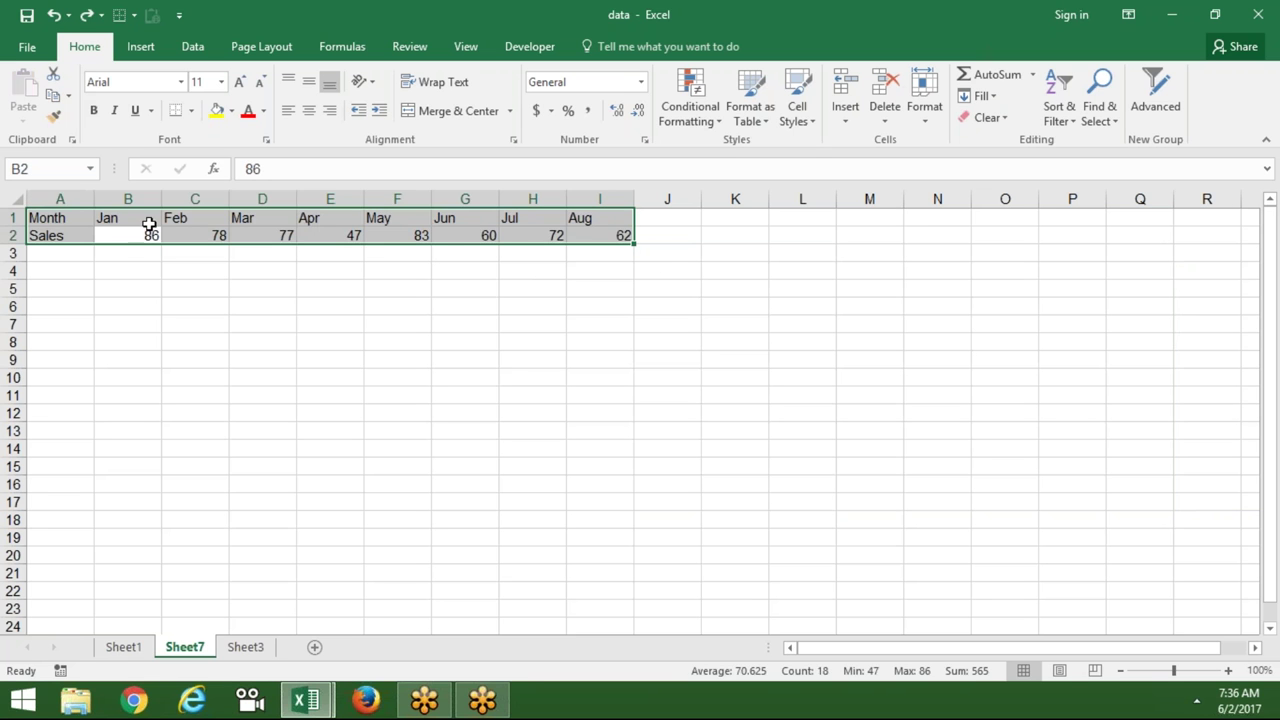
click(150, 224)
key(shift+Left)
key(Right)
click(127, 217)
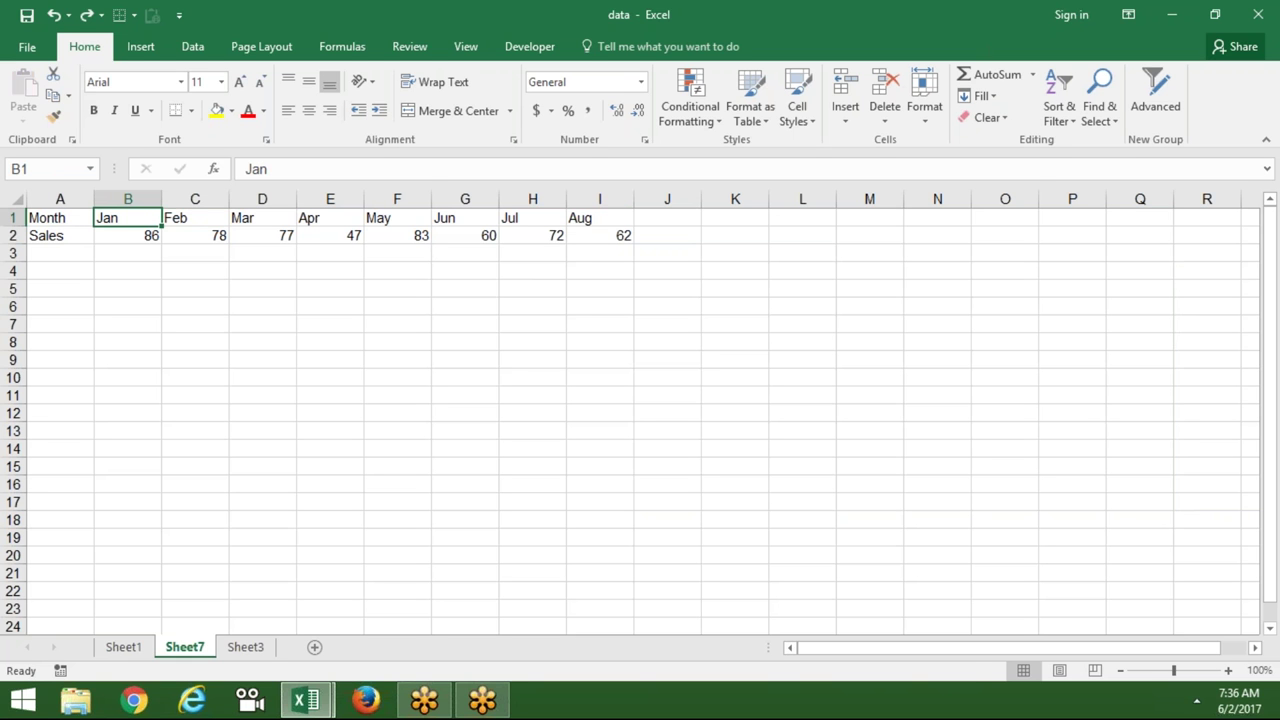
key(shift+Left)
key(Right)
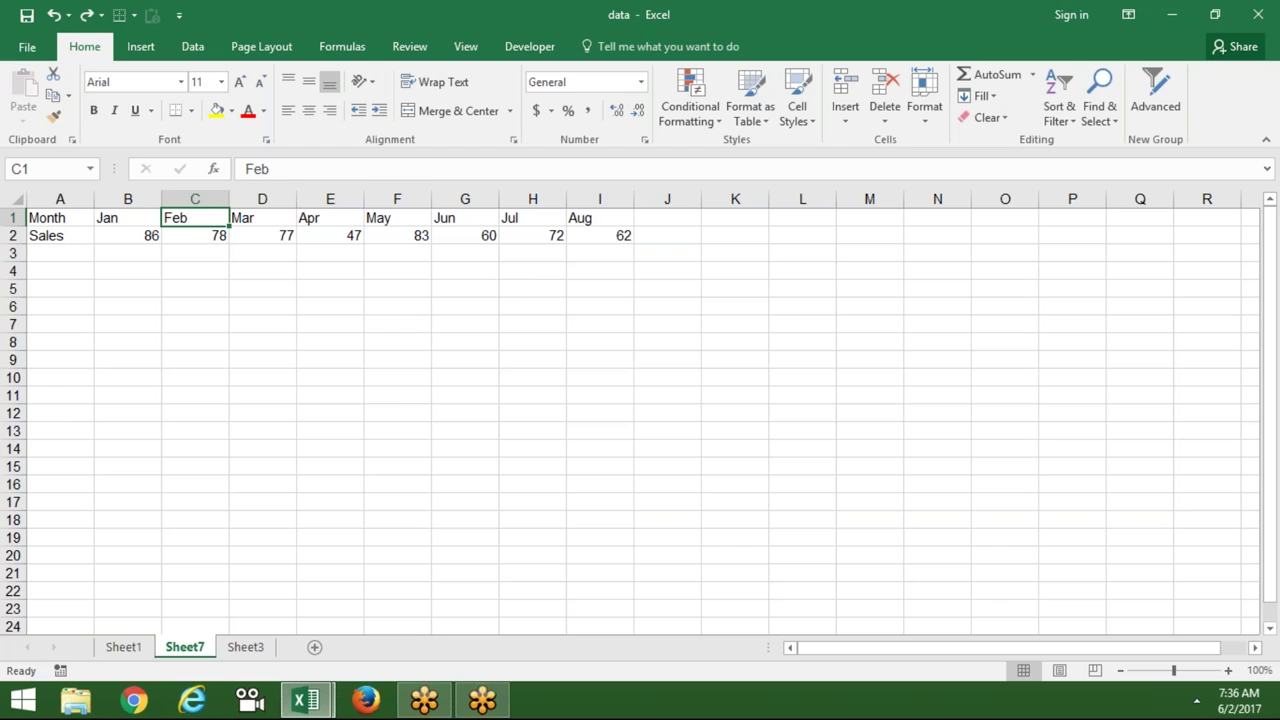
click(127, 217)
drag(127, 217, 600, 236)
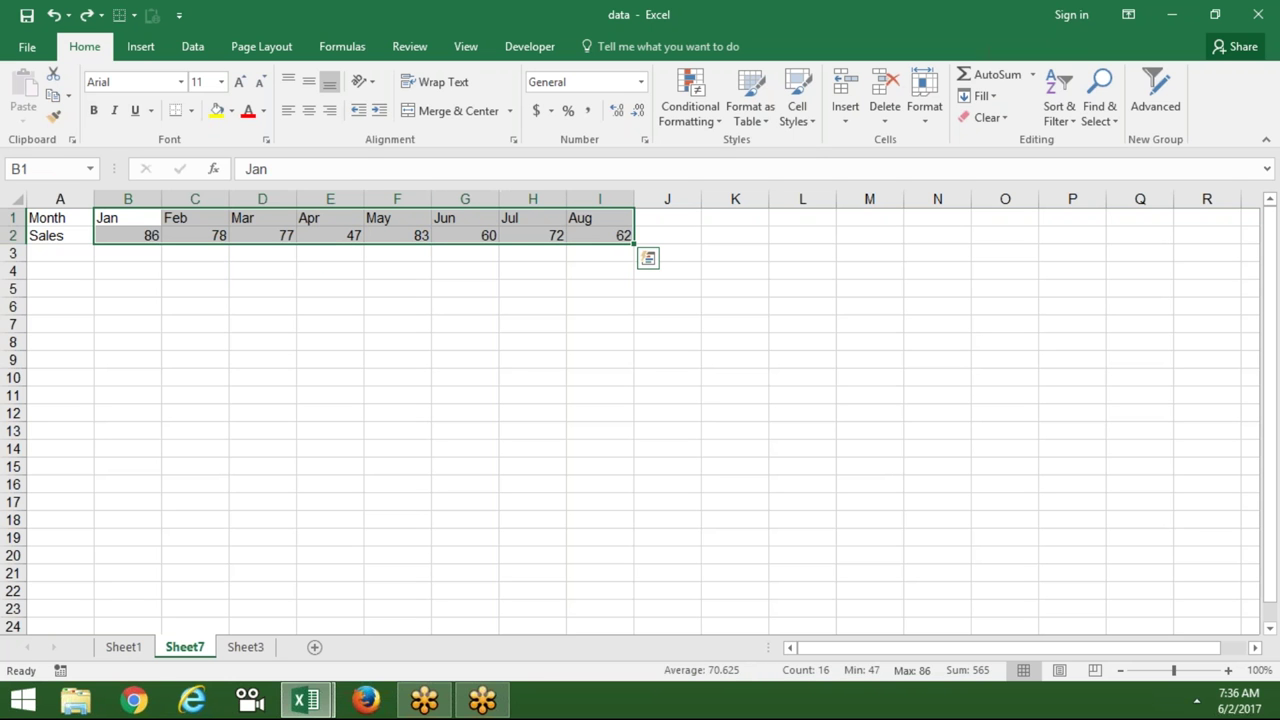
Custom-sort the selection left to right by Row 1, then return to Sheet1
click(1070, 128)
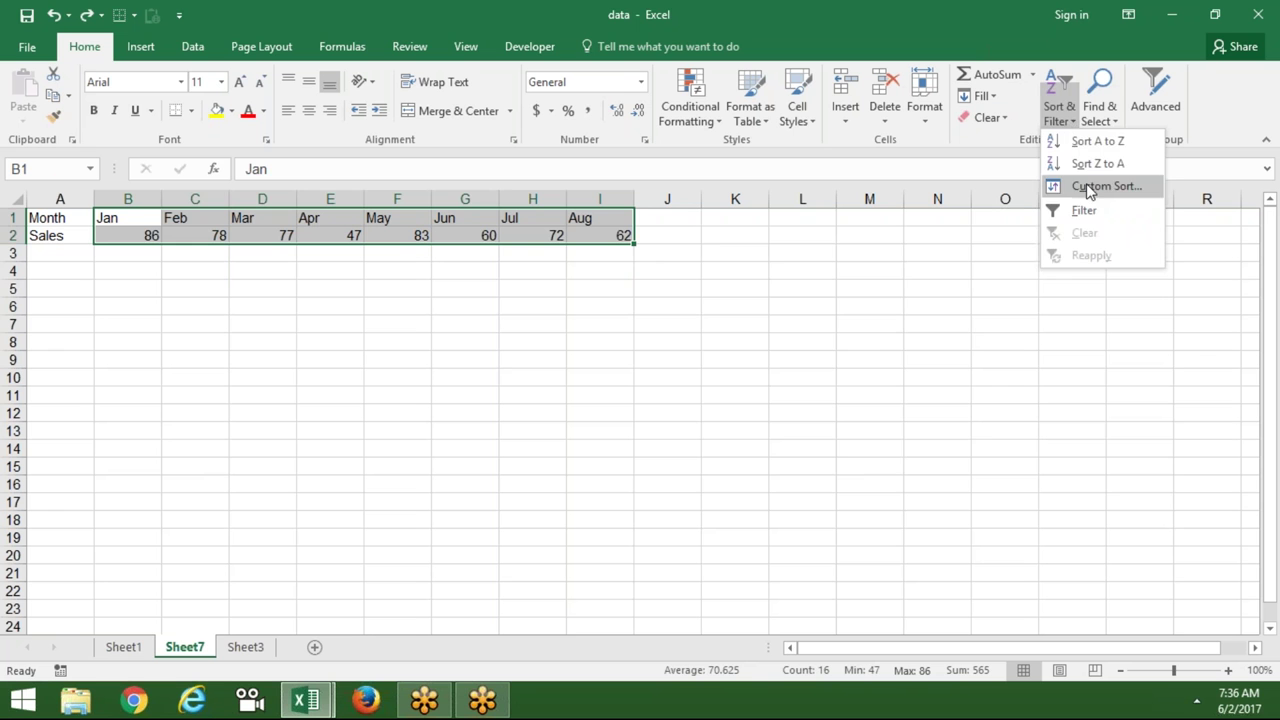
click(1087, 184)
click(805, 344)
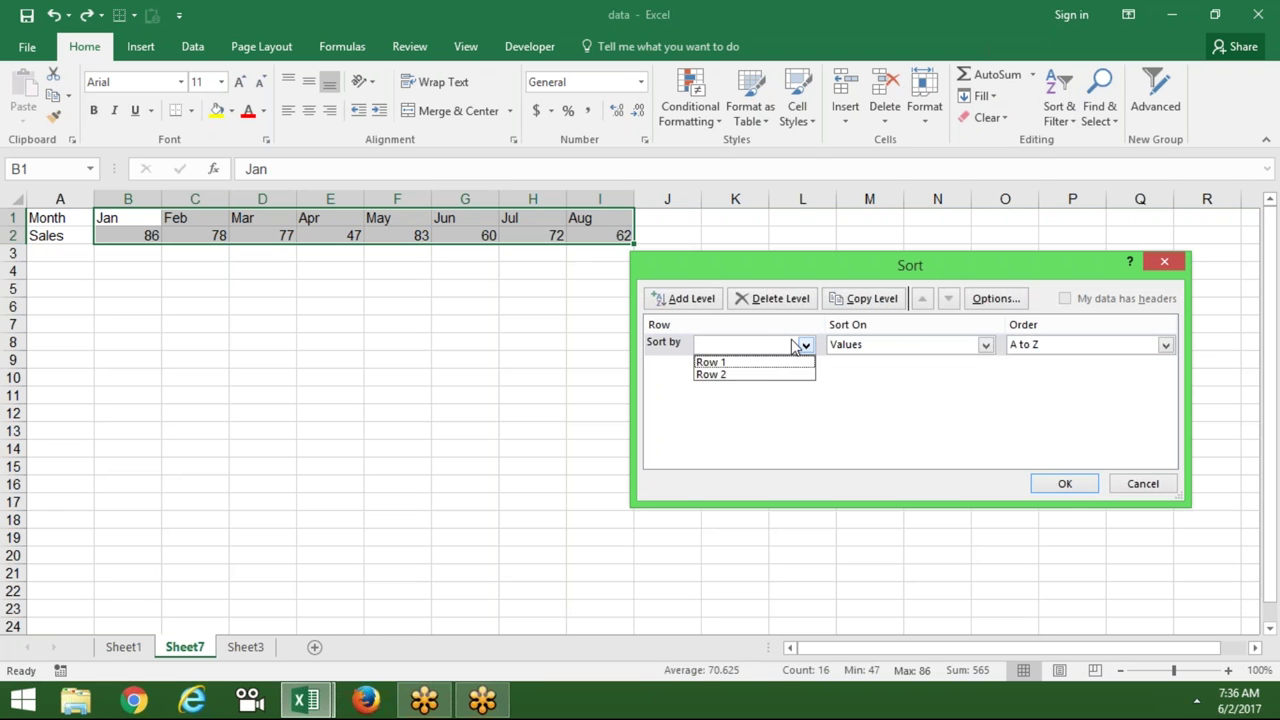
click(781, 363)
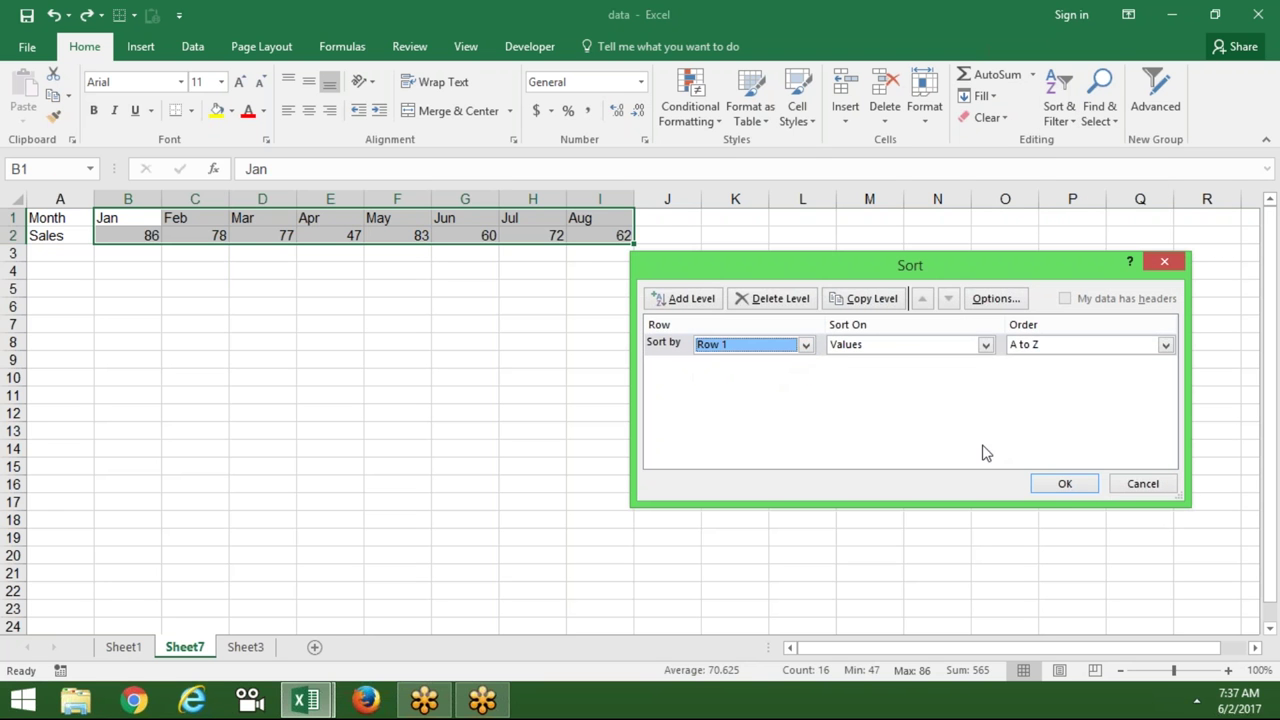
click(1064, 483)
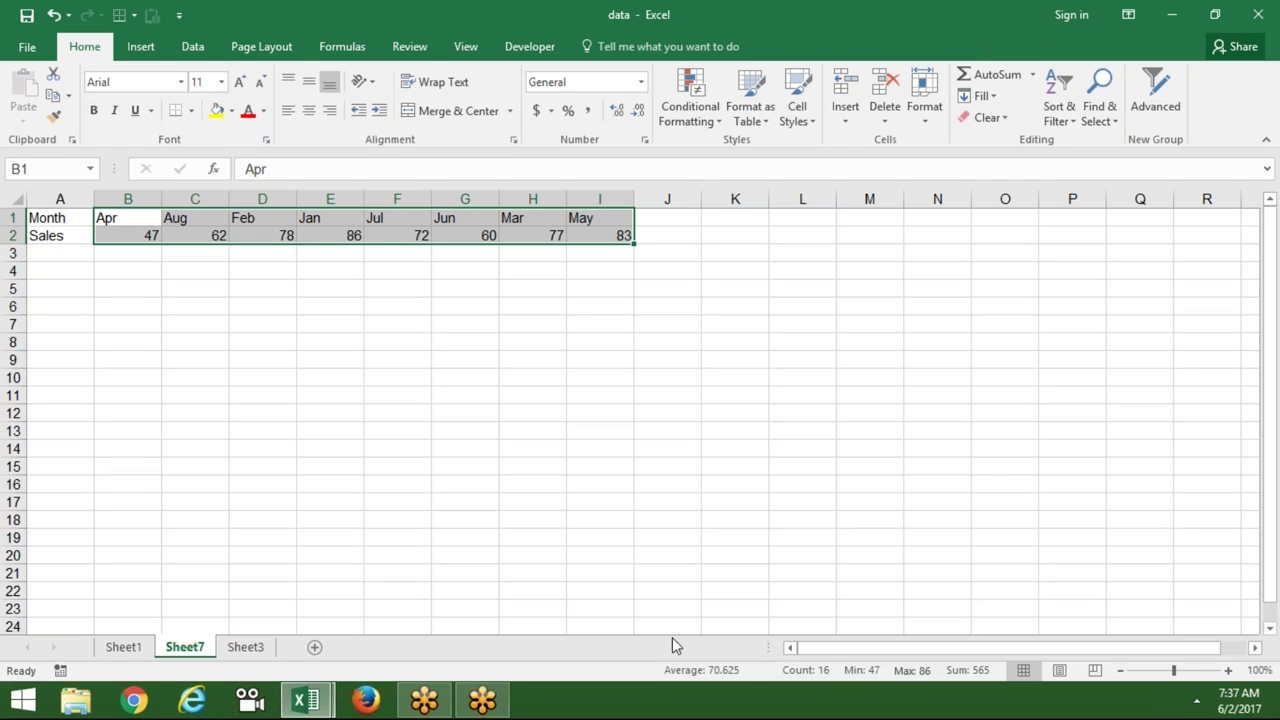
click(123, 647)
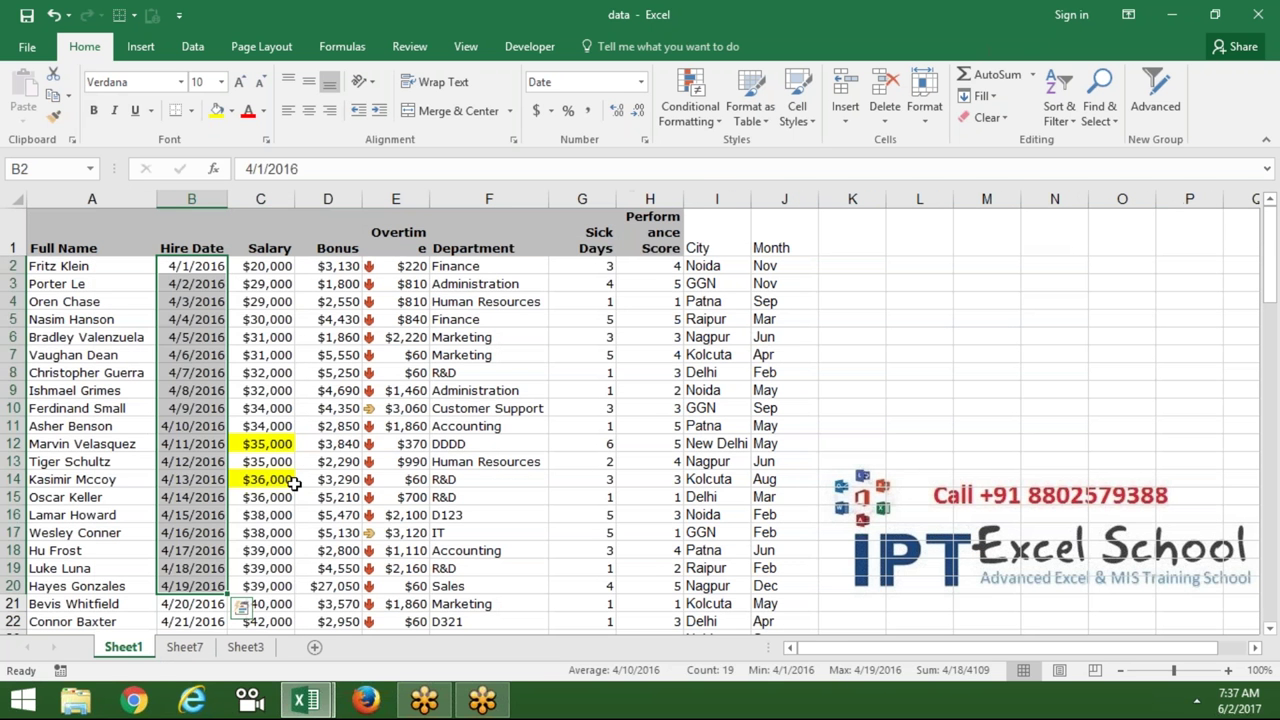
Insert a blank row at row 3 with Ctrl+Shift+plus
click(285, 480)
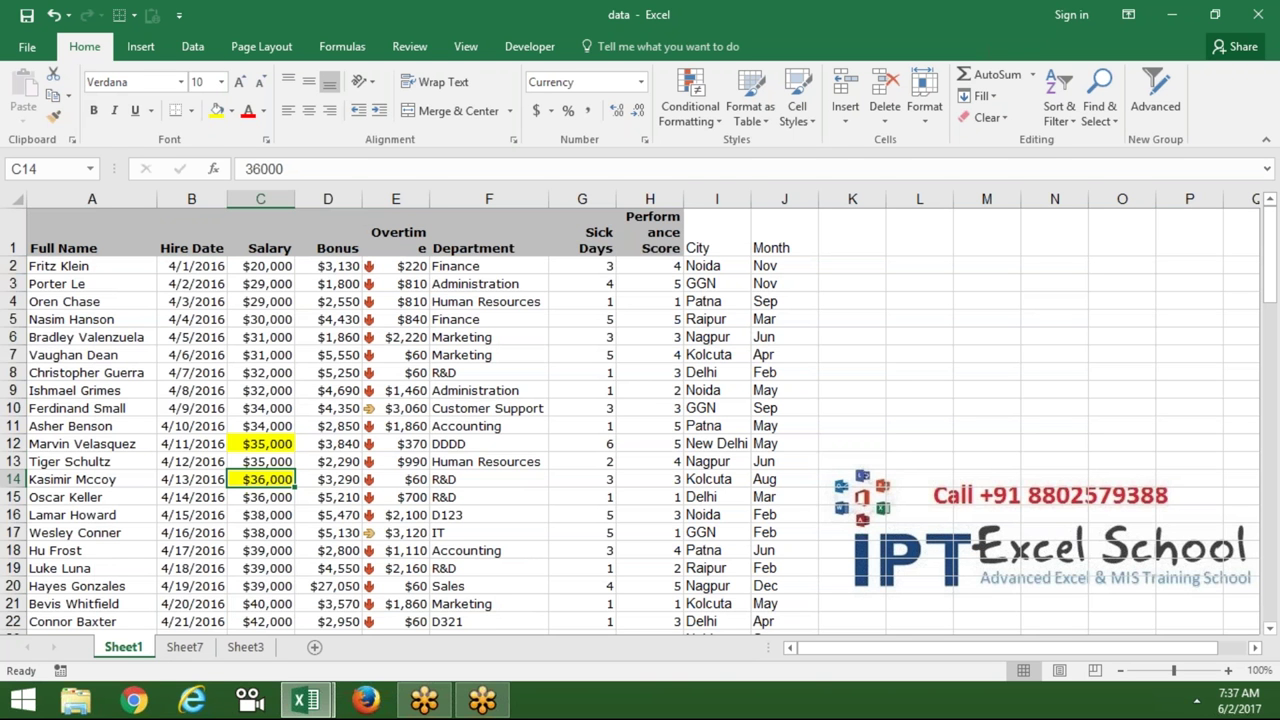
click(12, 284)
mouse_move(40, 292)
mouse_down()
mouse_move(58, 318)
mouse_move(45, 290)
mouse_up()
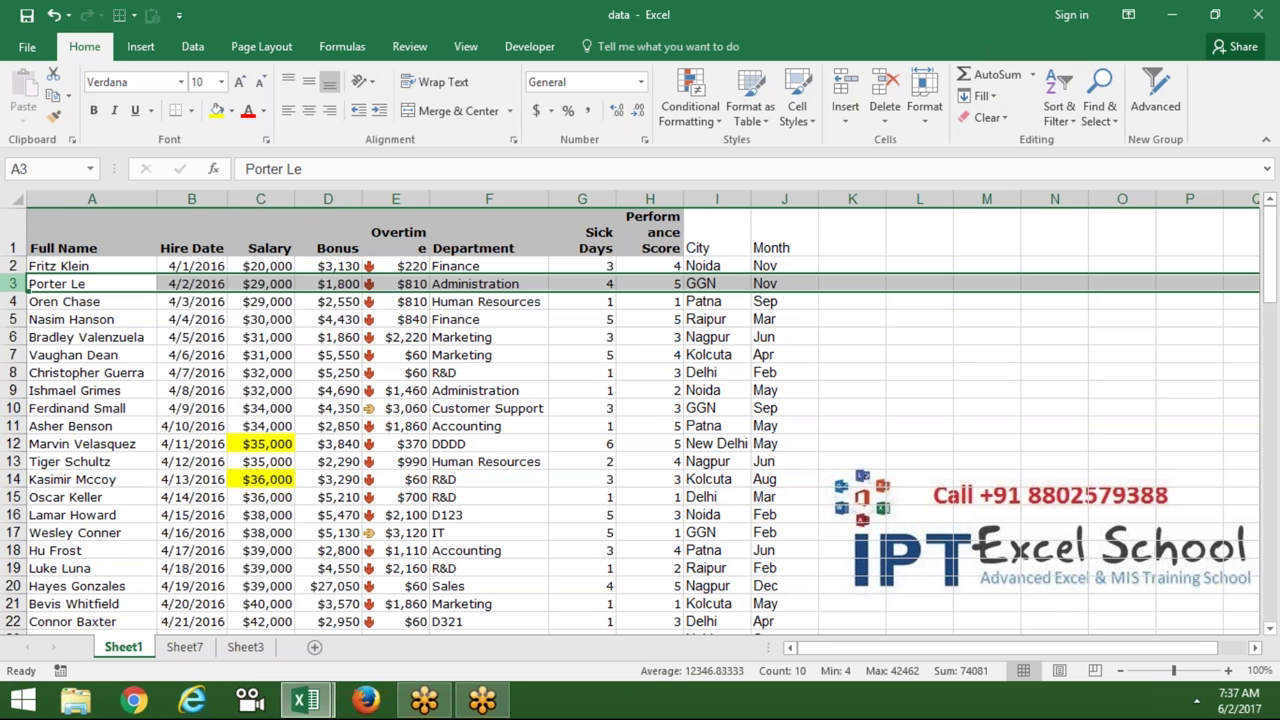
key(ctrl+shift+plus)
Insert another blank row at row 5 from the row's right-click menu
key(Down)
key(Down)
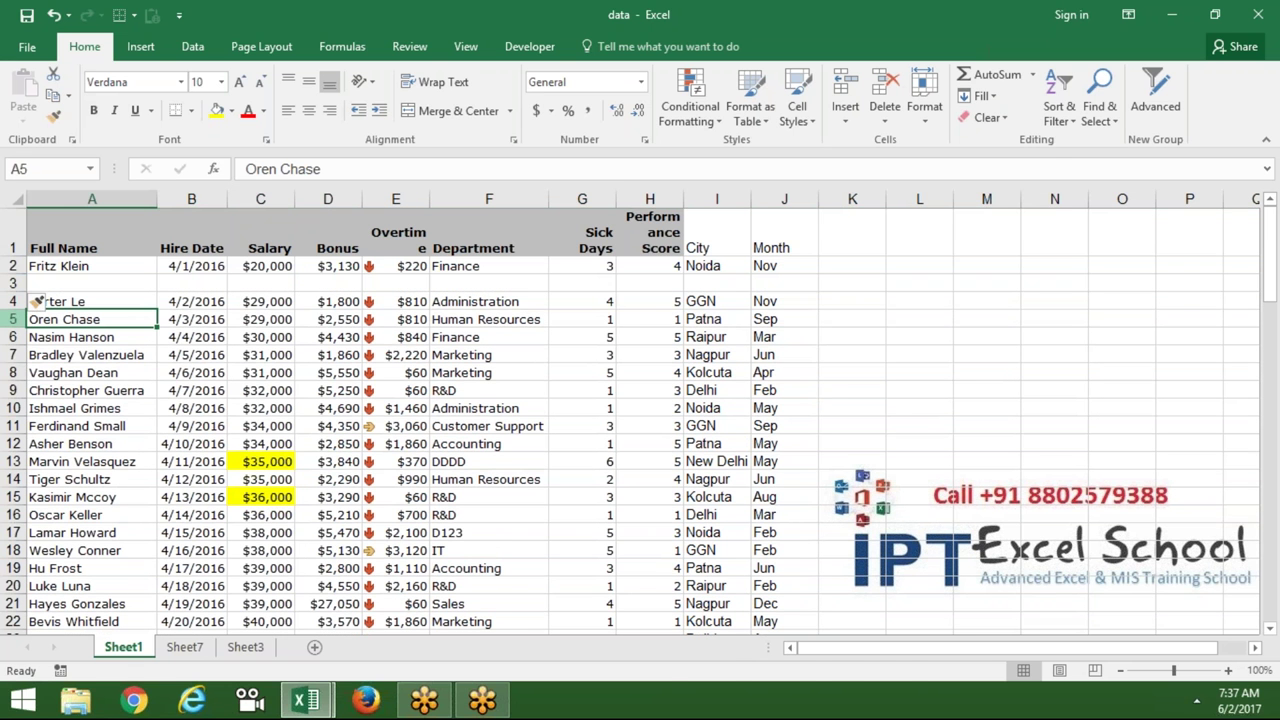
key(shift+space)
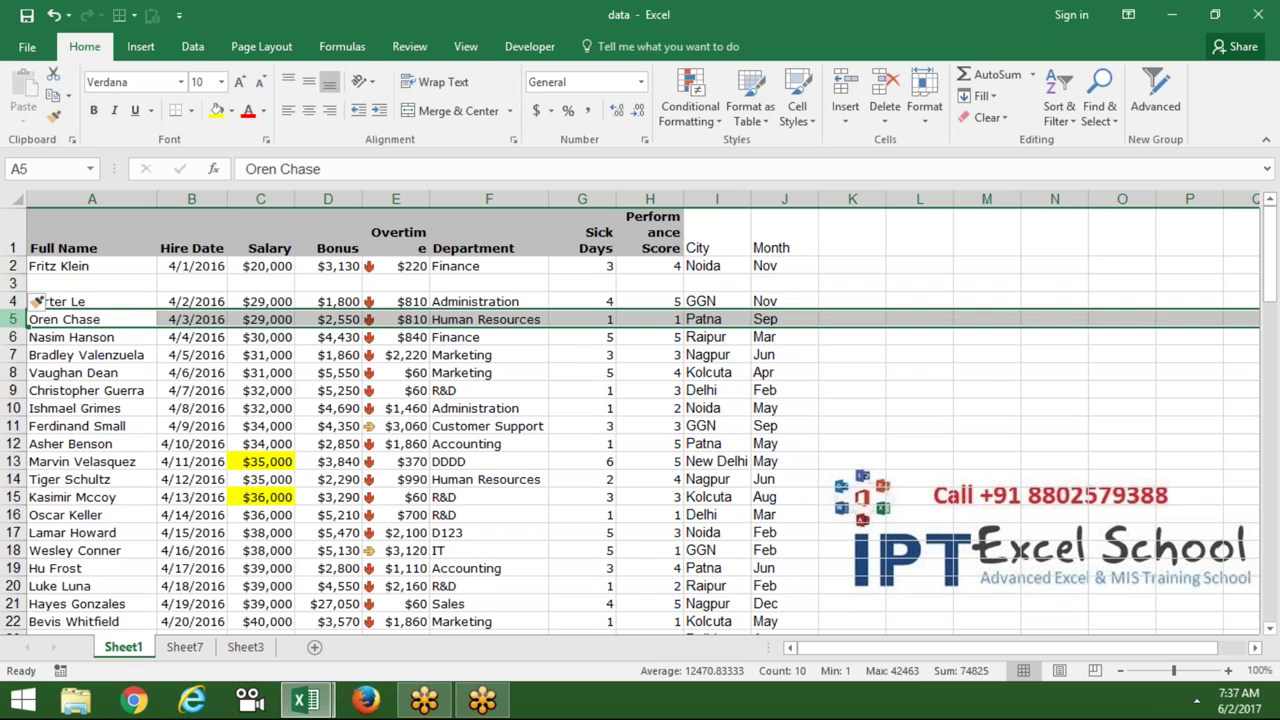
right_click(13, 319)
click(55, 447)
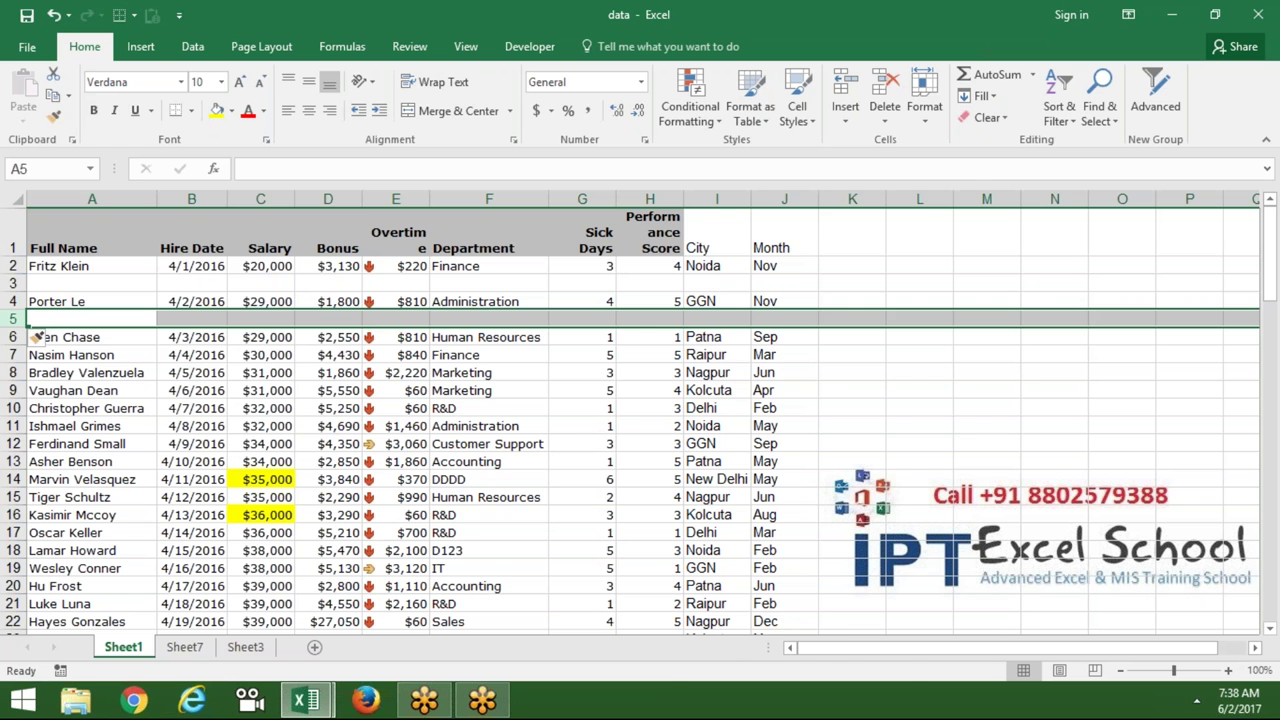
Delete the blank rows 5 and 3 from the employee table with Ctrl+minus
click(90, 443)
click(13, 319)
key(ctrl+minus)
click(13, 283)
key(ctrl+minus)
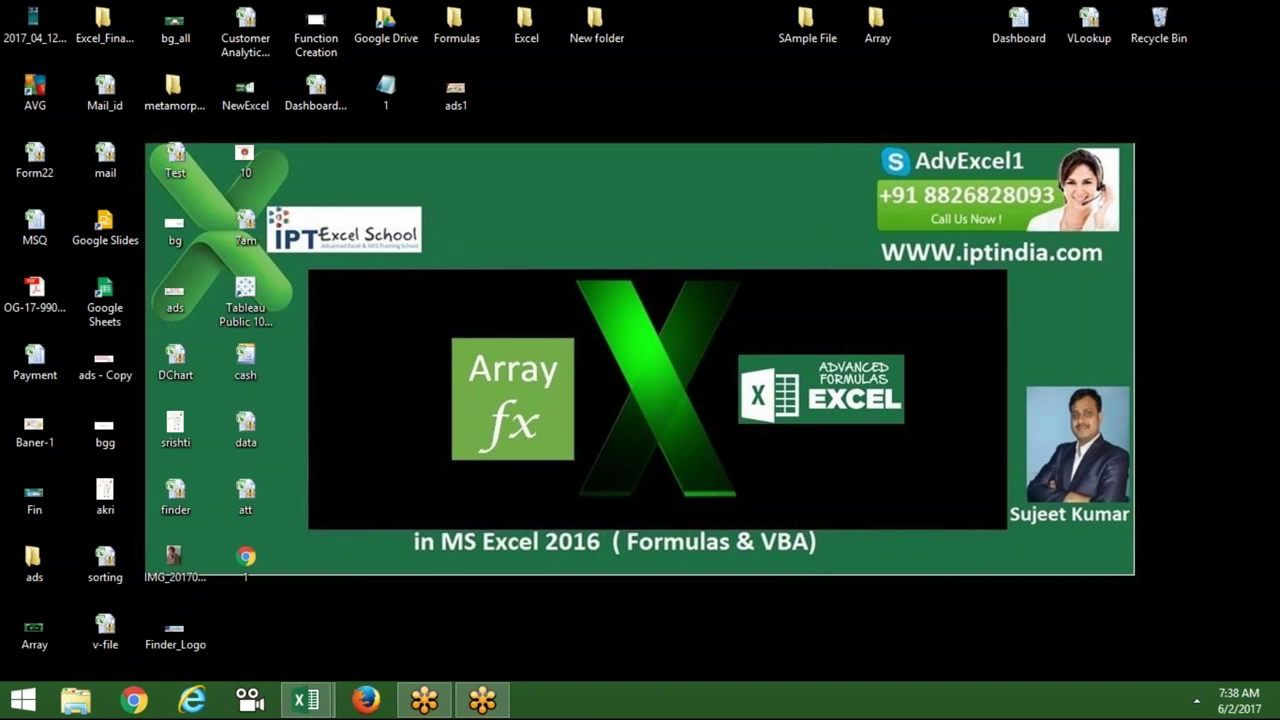